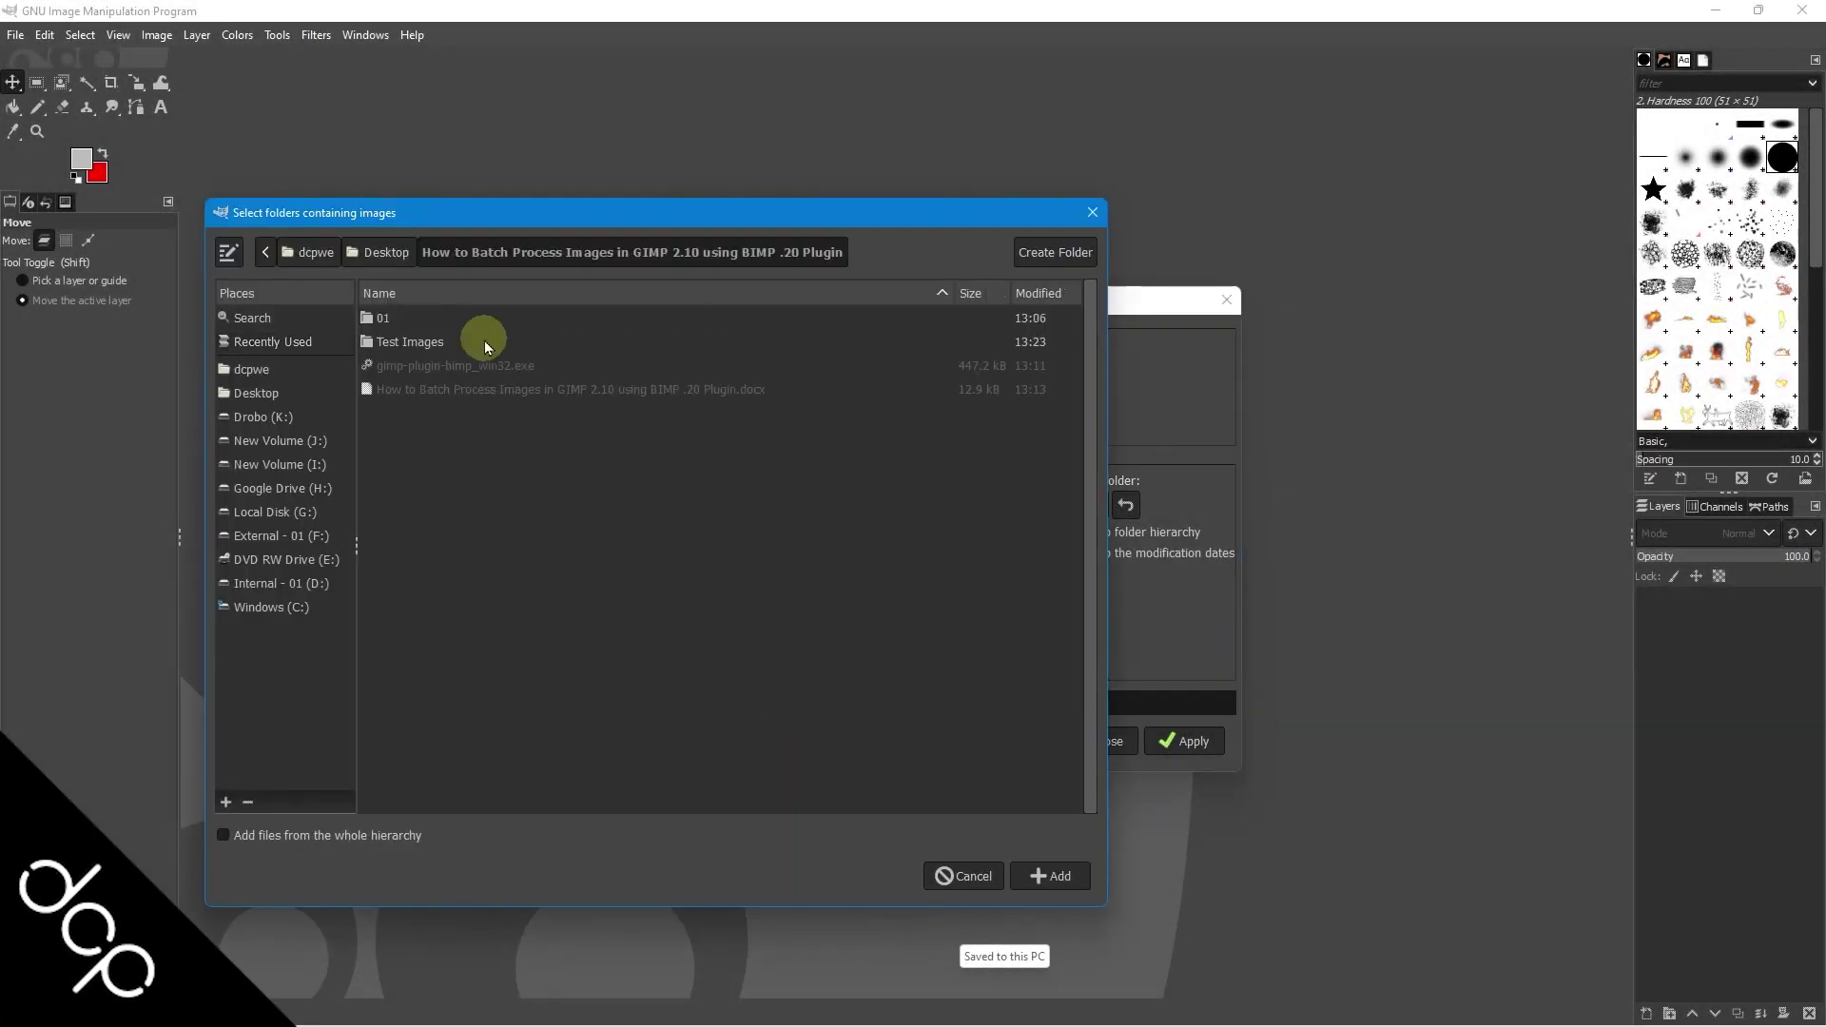
# - Add the Test Images folder as BIMP input and set a new 'Water Mark' output folder
pyautogui.doubleClick(438, 341)
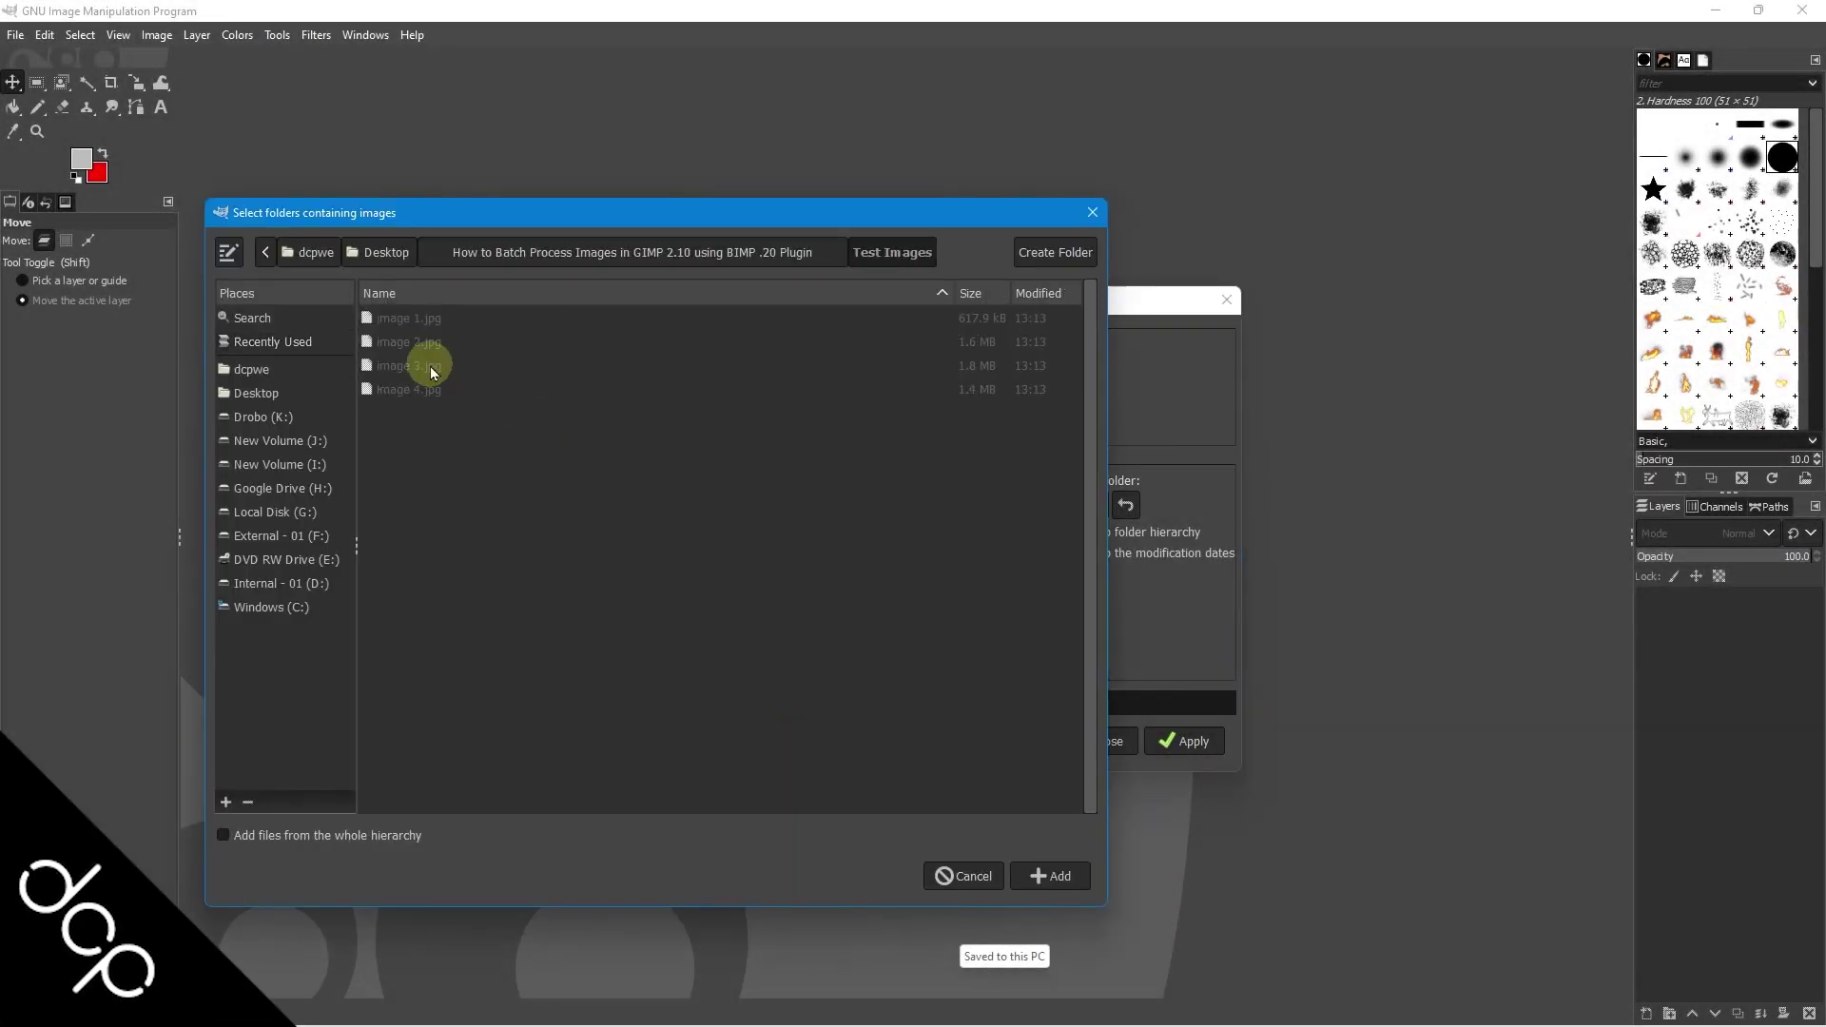
pyautogui.click(1050, 876)
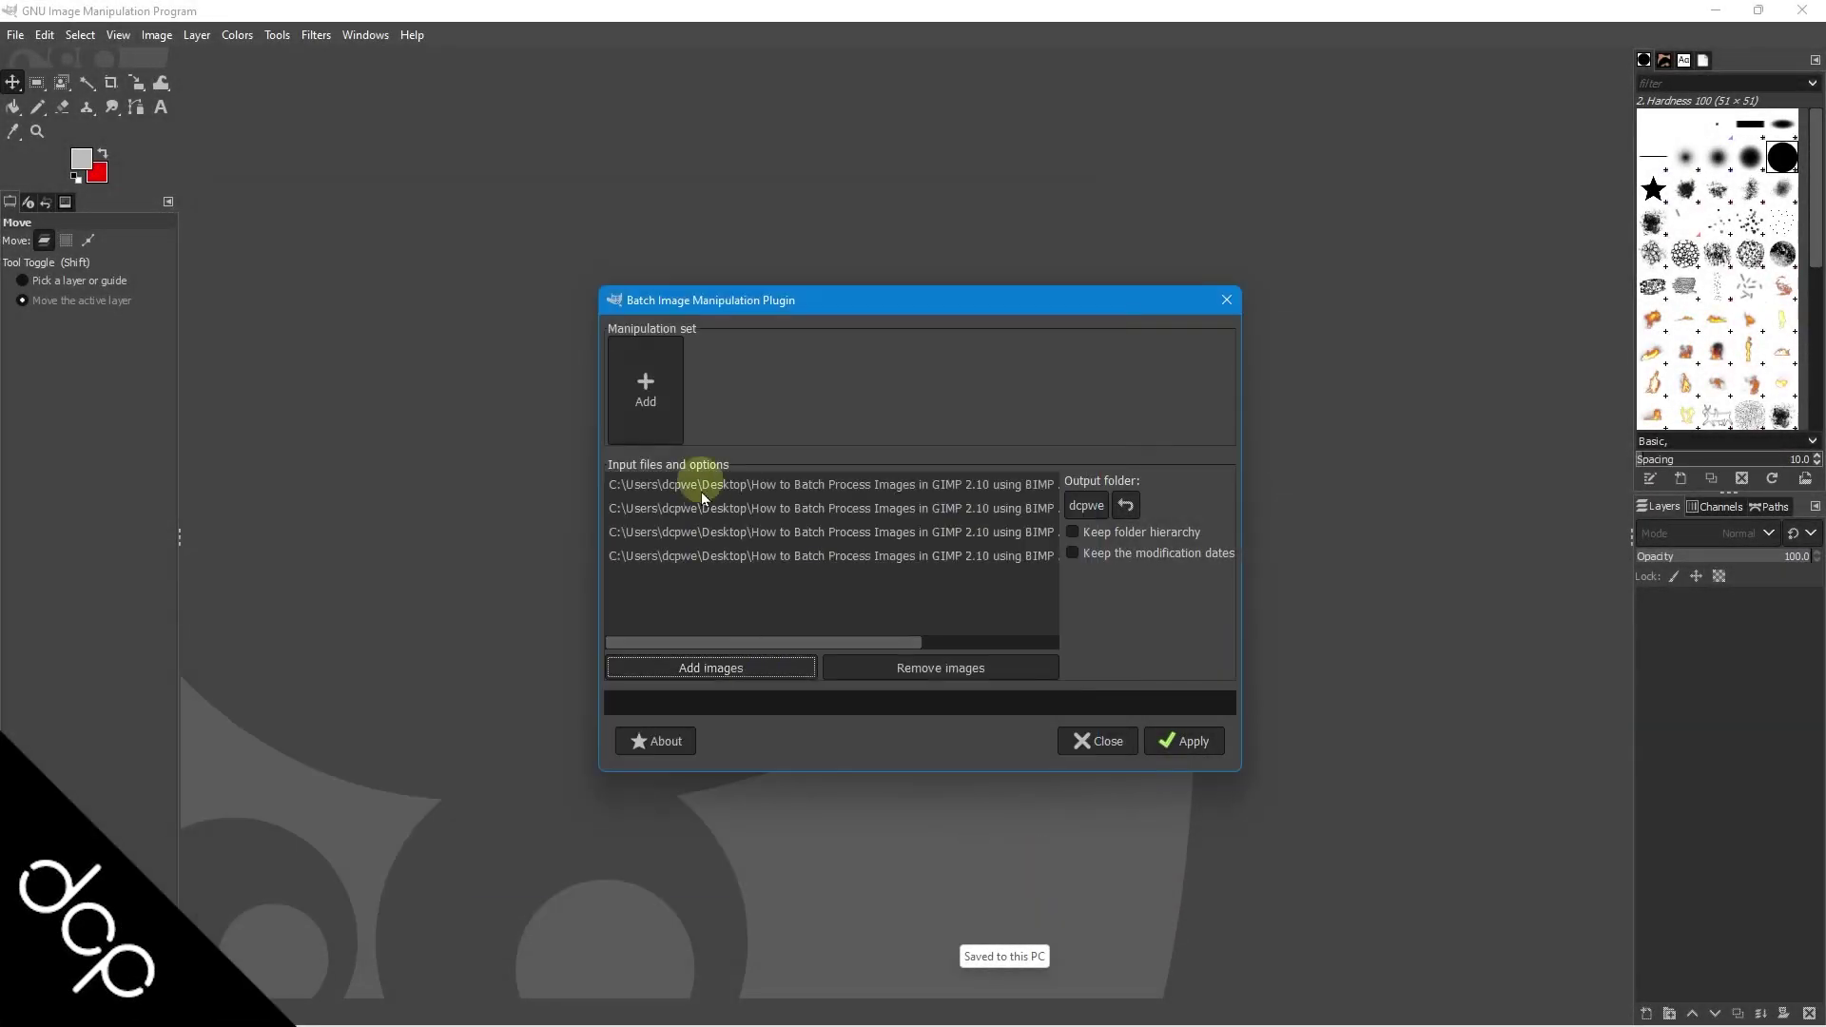
pyautogui.click(1090, 505)
pyautogui.doubleClick(456, 359)
pyautogui.click(1080, 277)
pyautogui.write('Water Mark')
pyautogui.press('Return')
pyautogui.click(1075, 900)
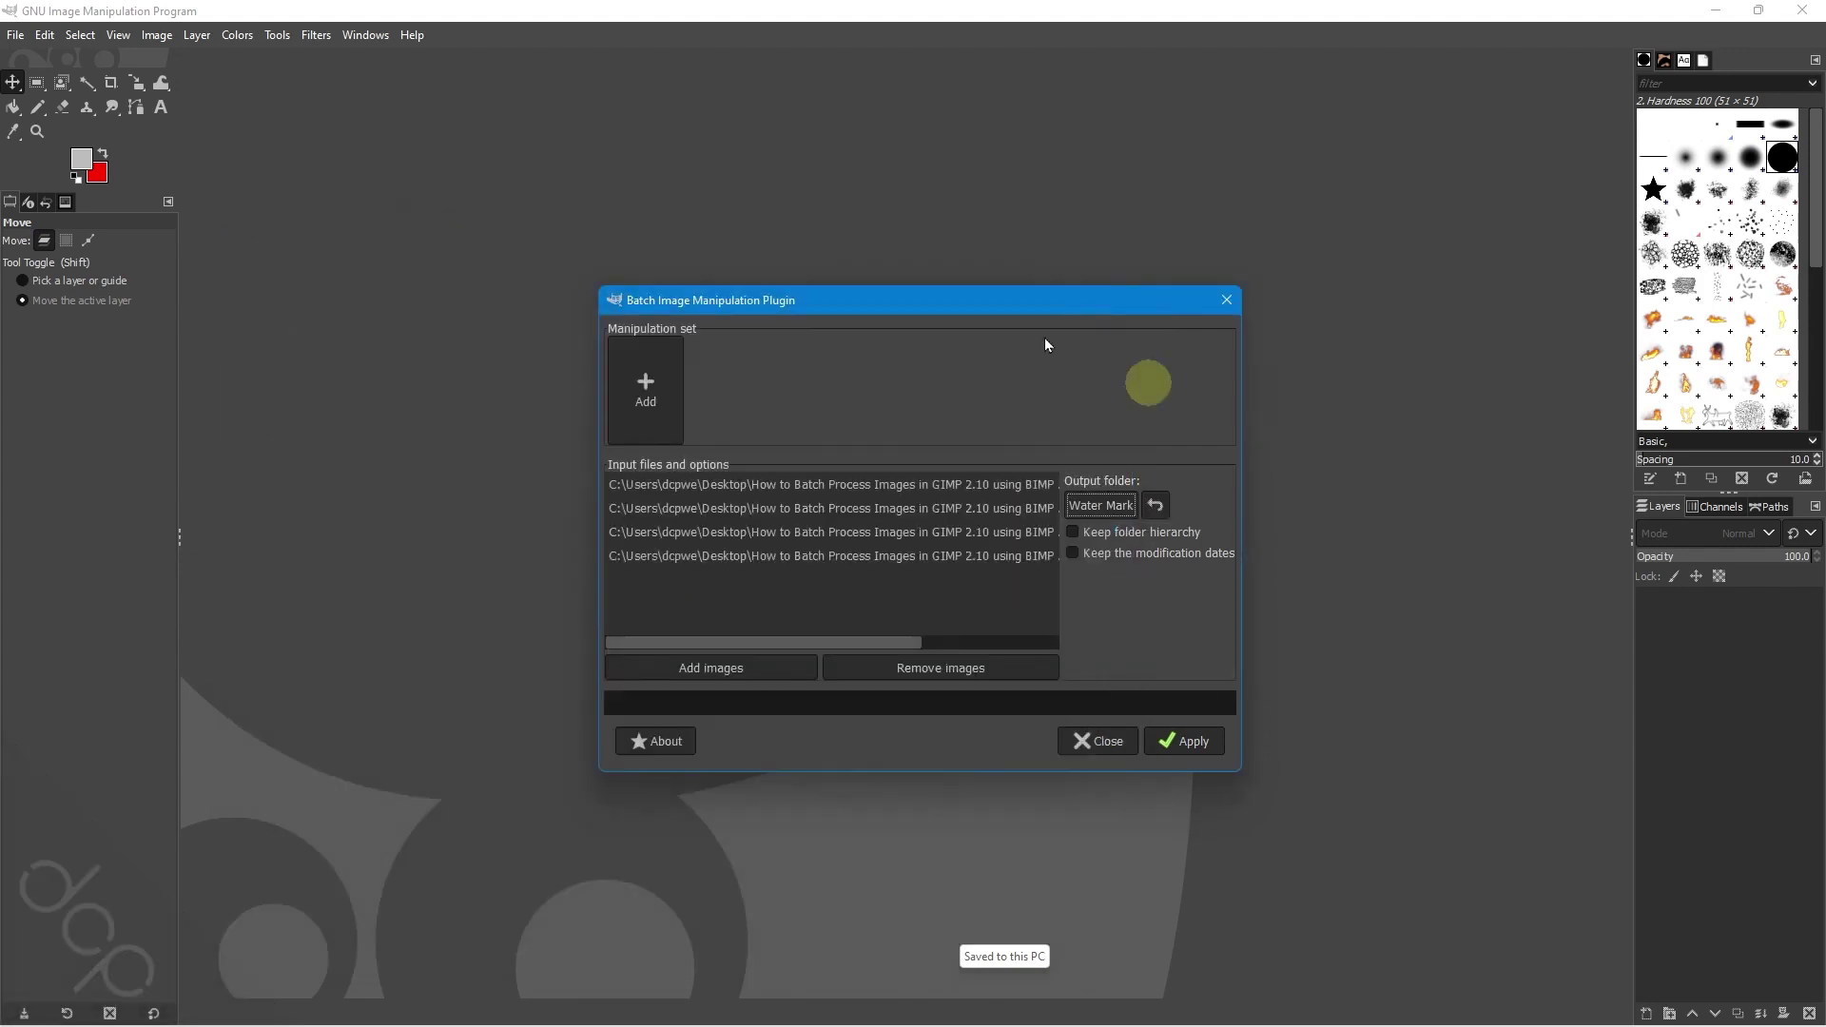
# - Add a watermark manipulation to the set, then launch Google Chrome
pyautogui.click(645, 392)
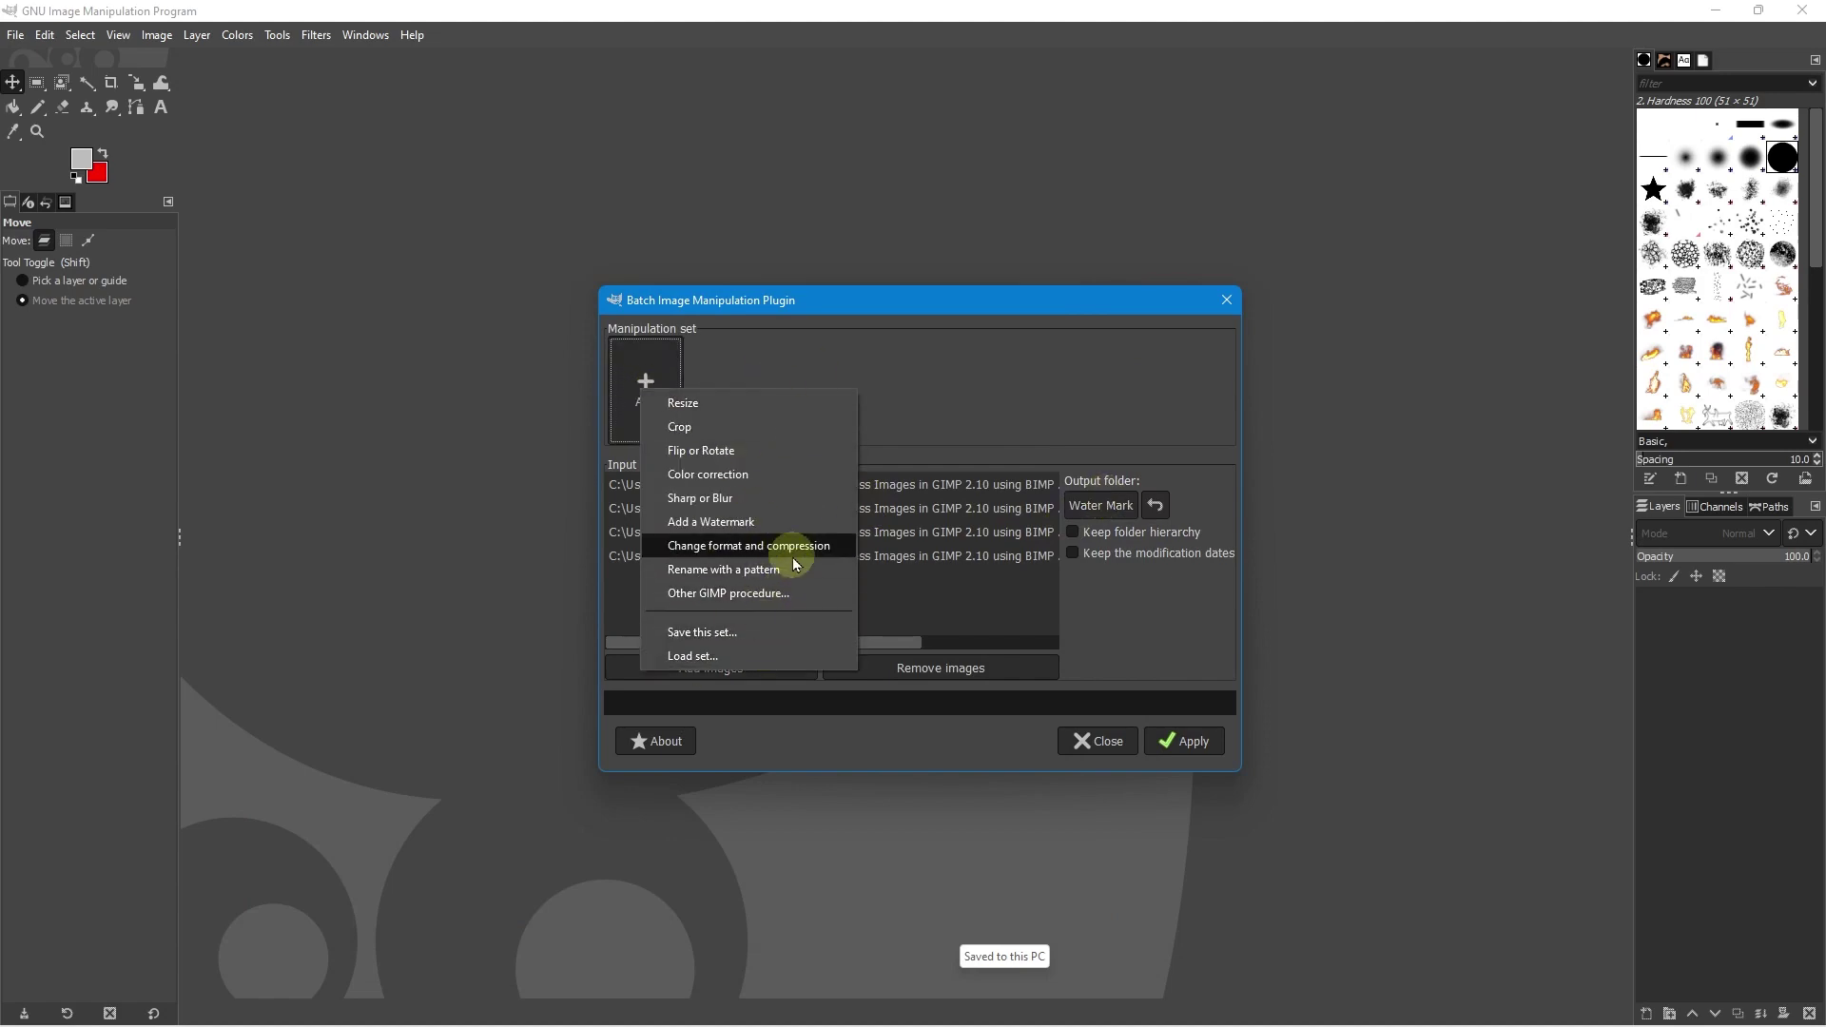
pyautogui.click(748, 522)
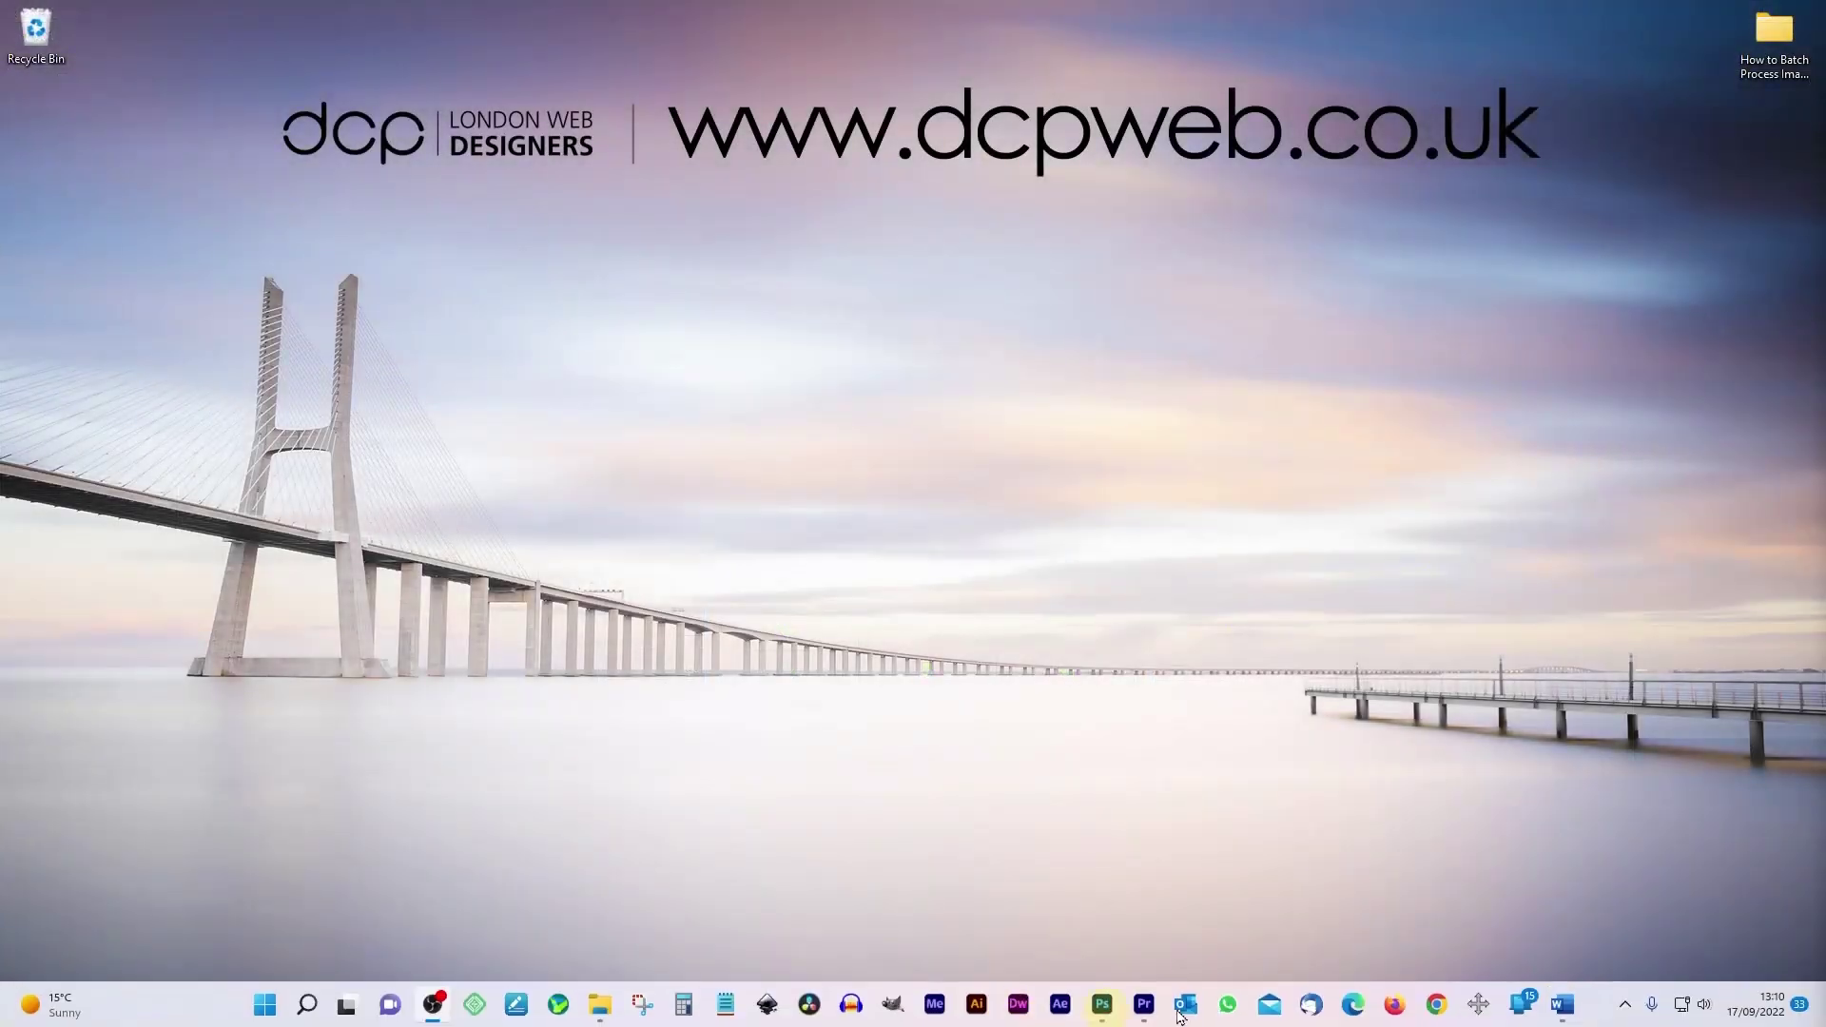
pyautogui.click(1437, 1005)
# - Search Google for 'BIMP for GIMP' in Chrome using the default profile
pyautogui.click(688, 616)
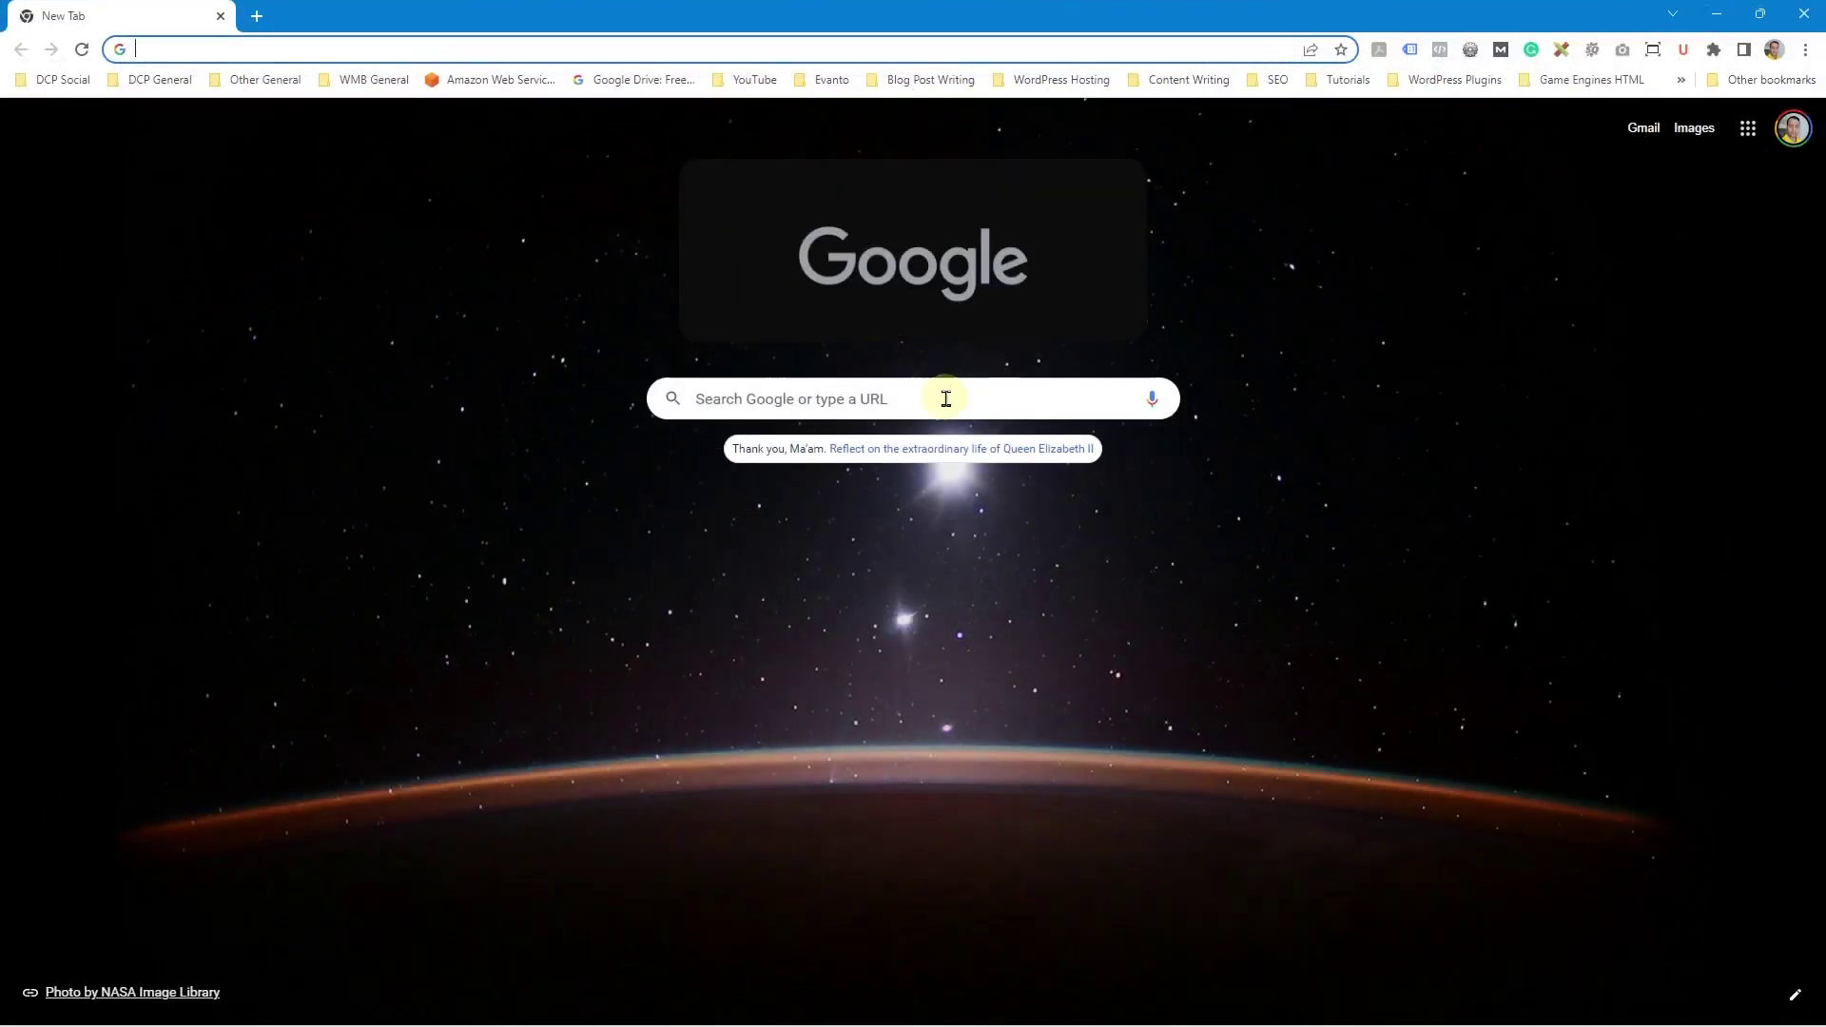
pyautogui.click(921, 400)
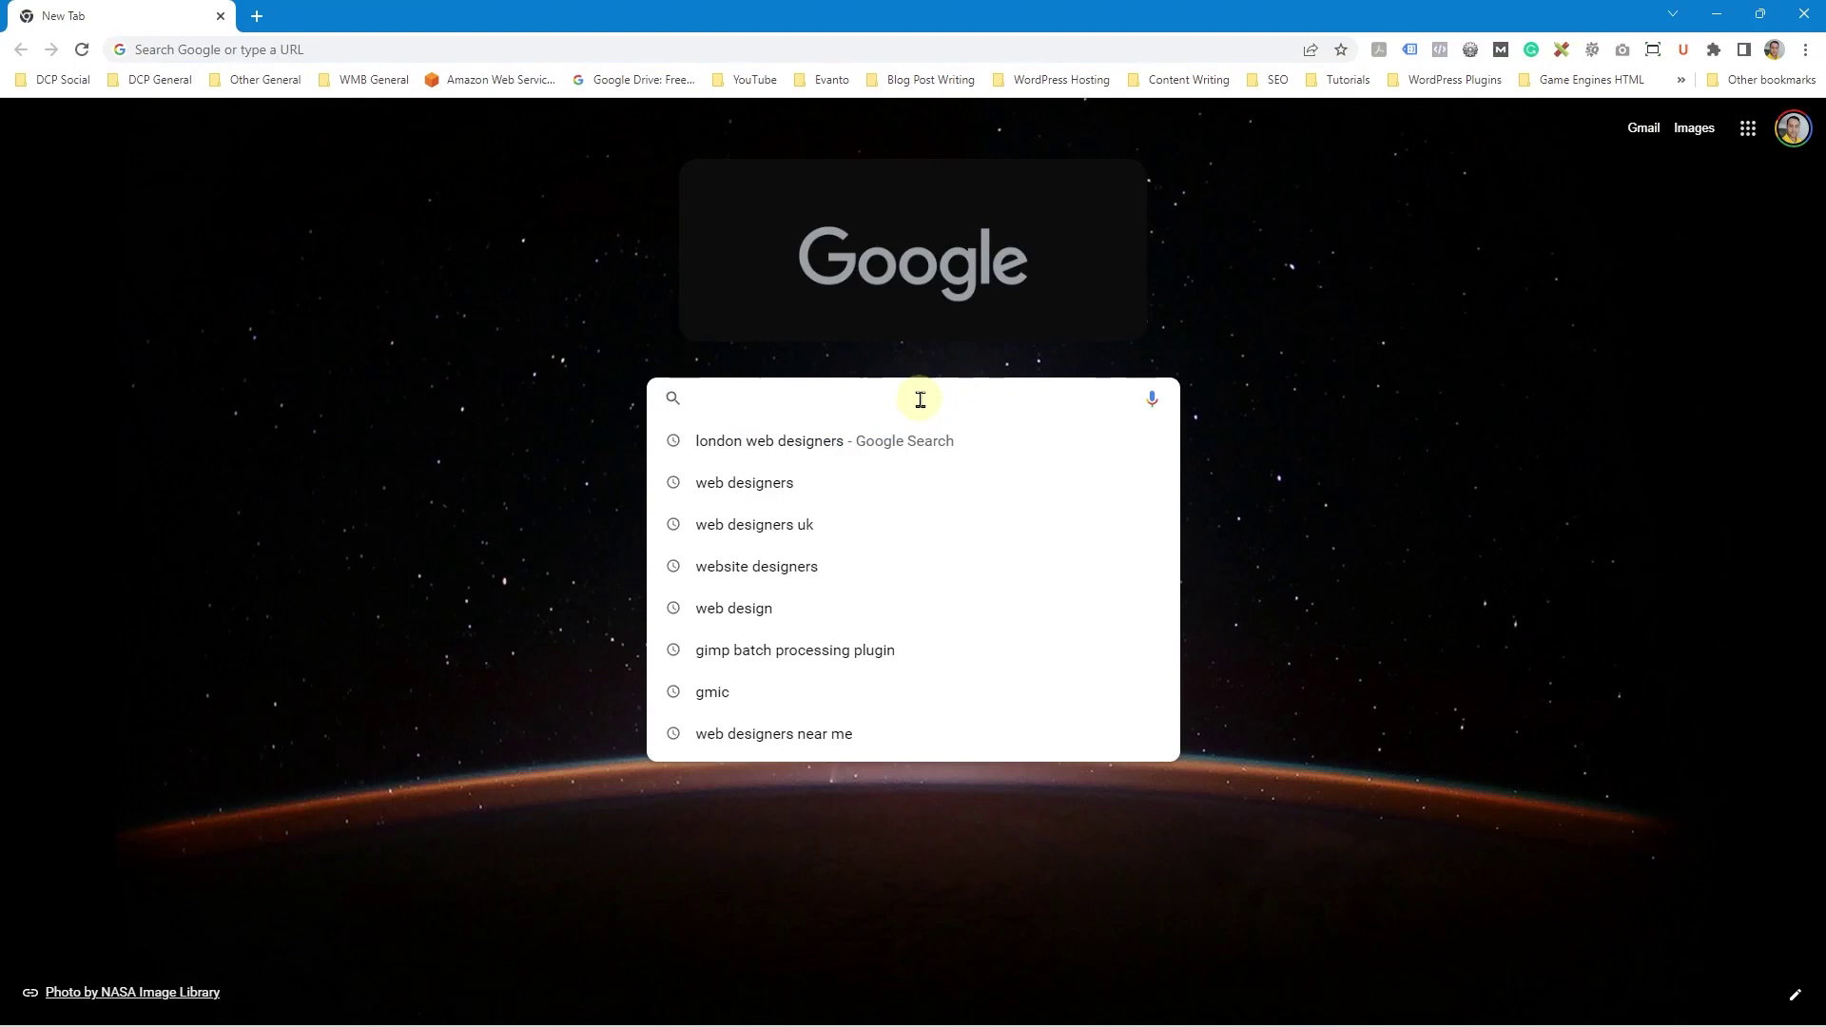
pyautogui.write('BIMP for ')
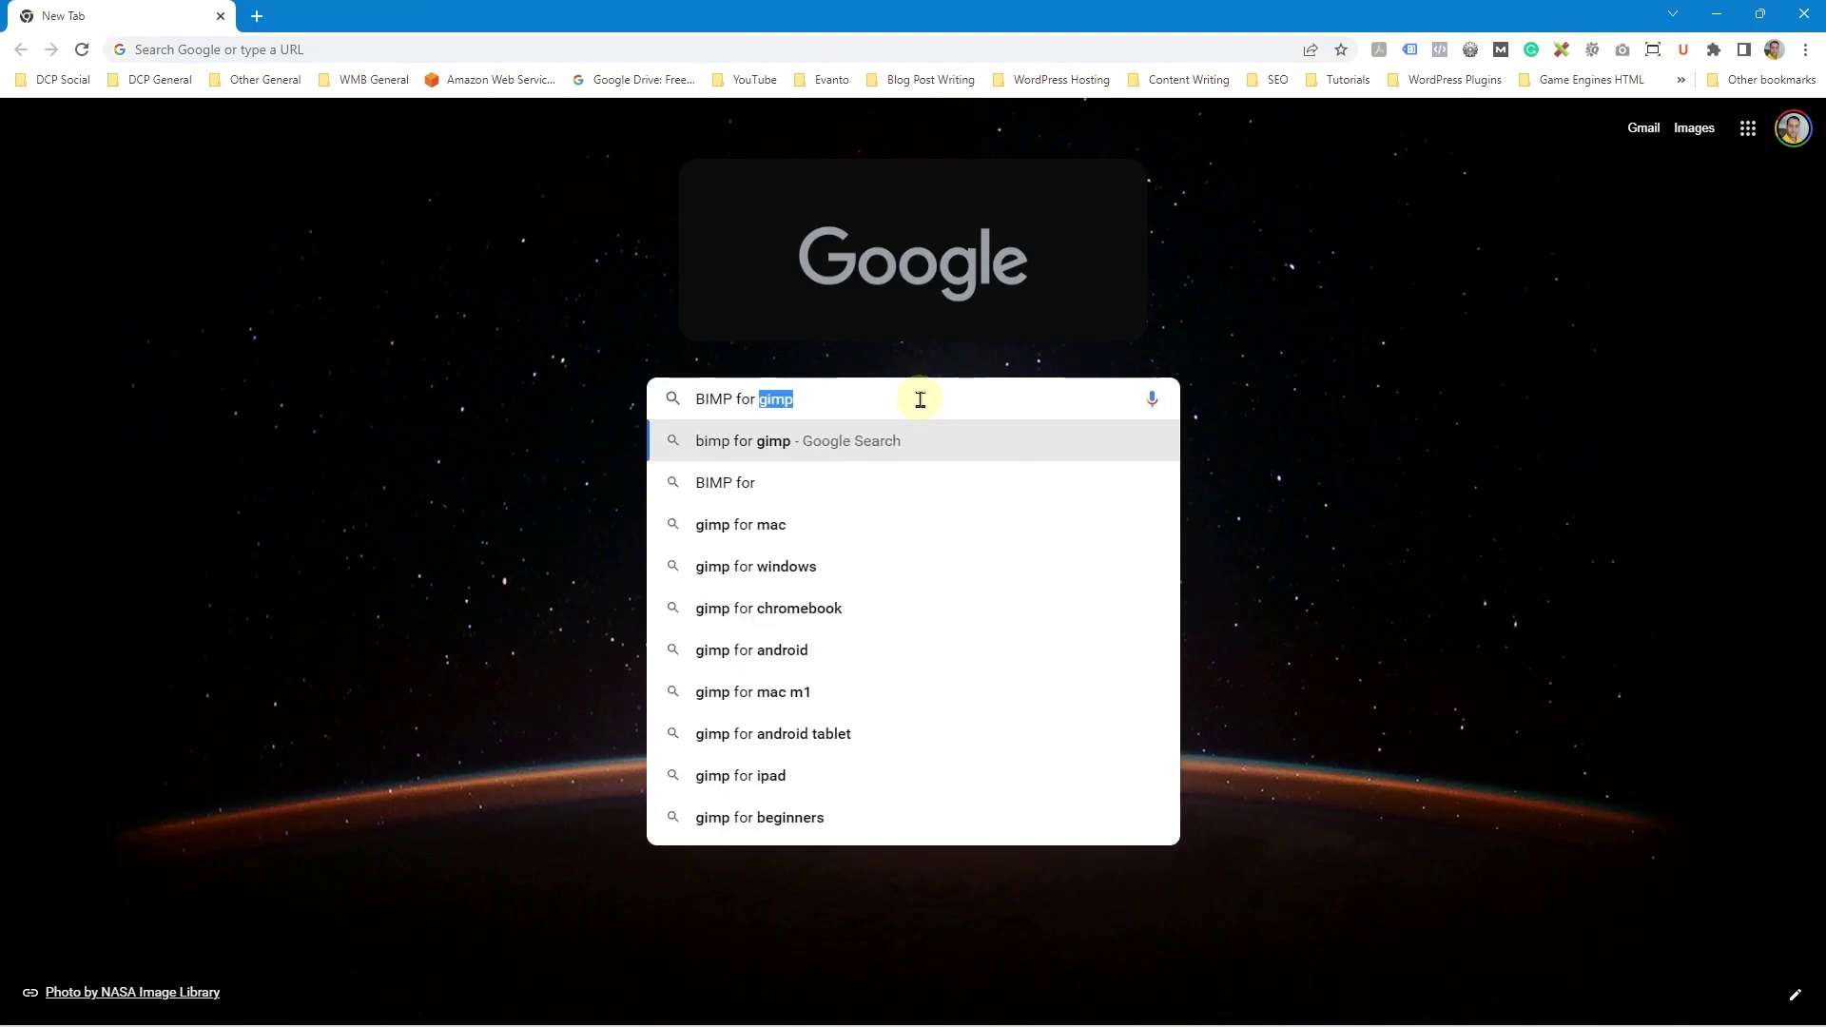
pyautogui.write('GIMP')
pyautogui.press('Return')
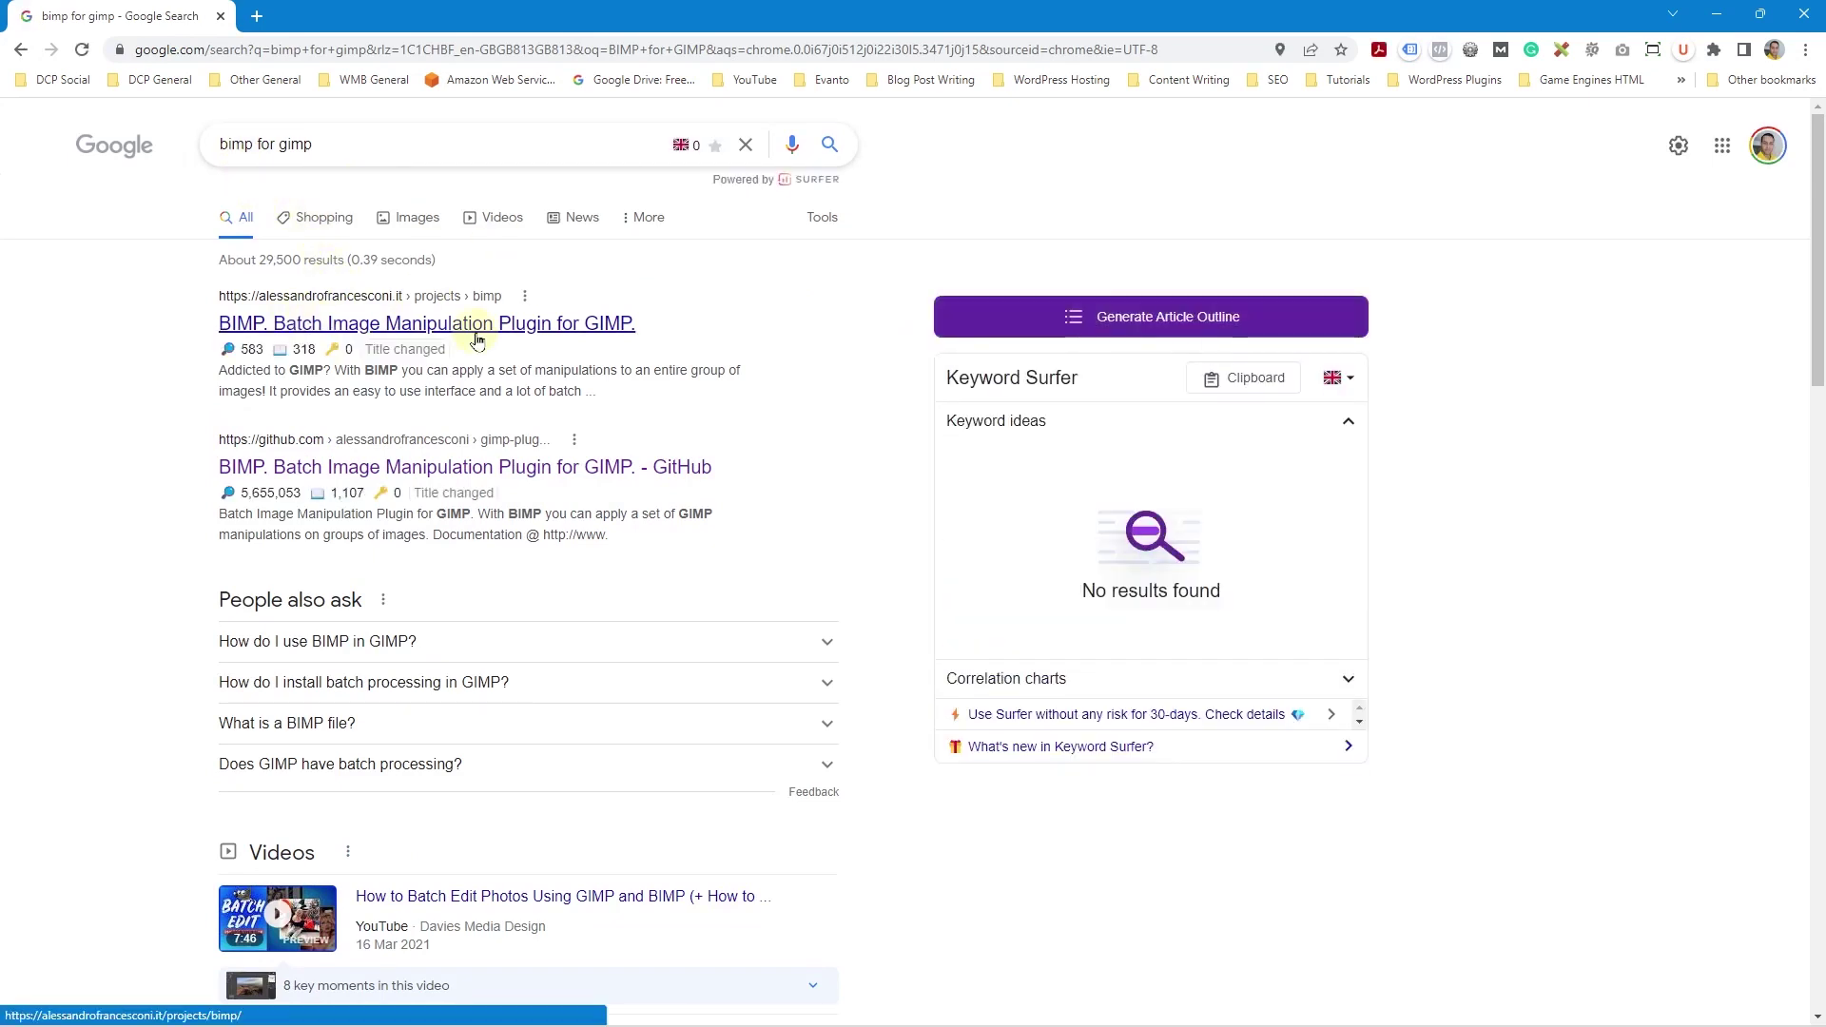
# - Open the BIMP project page and download its Installer for Windows
pyautogui.click(476, 335)
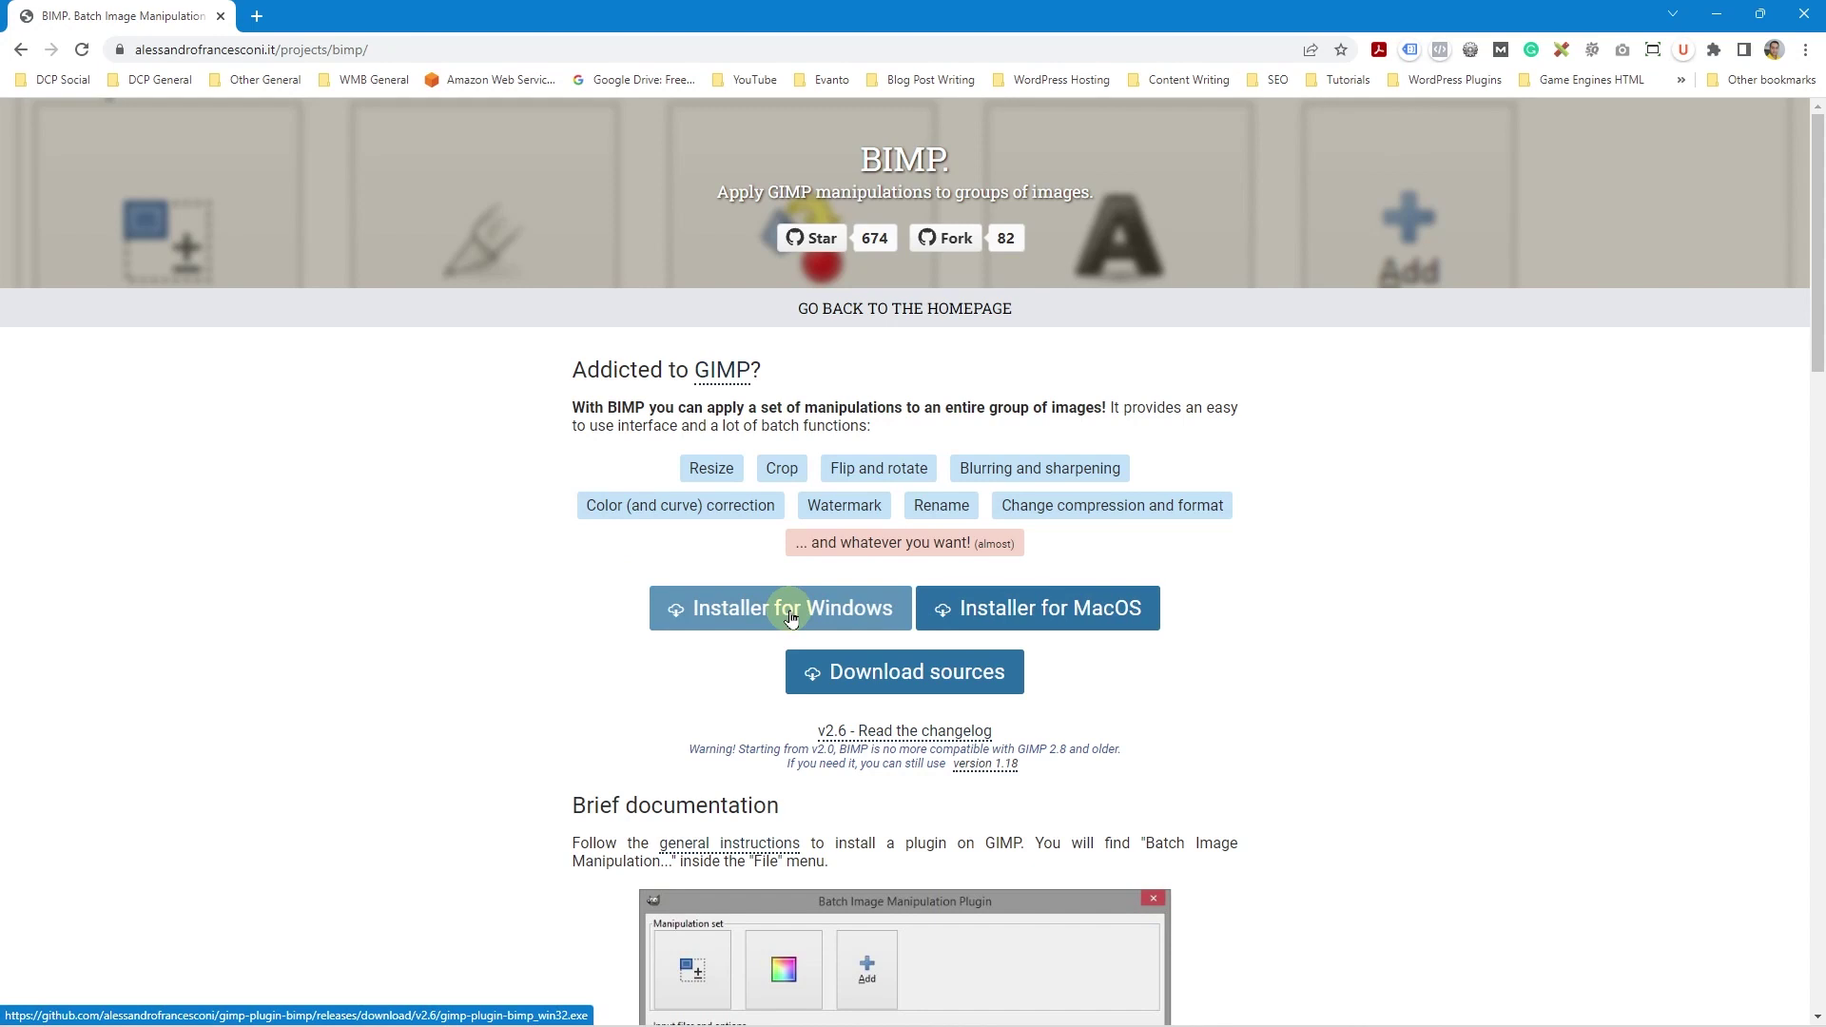
pyautogui.click(790, 612)
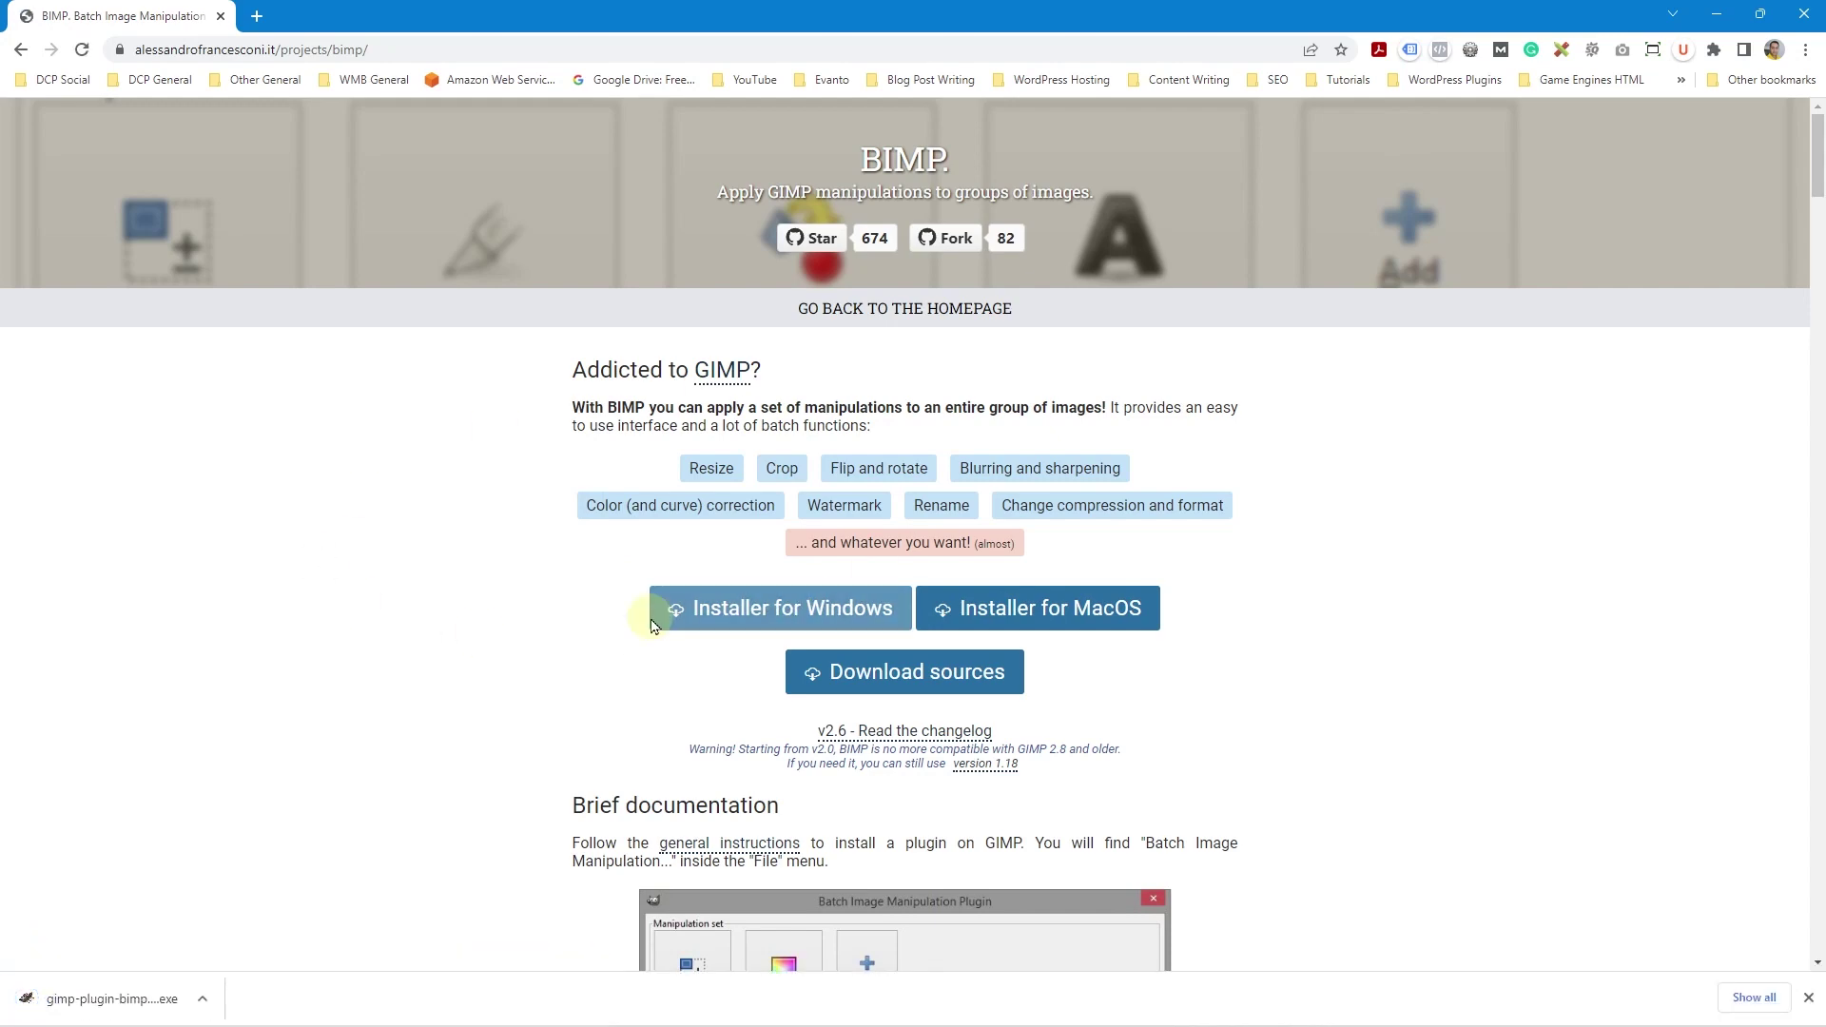
# - Snap Chrome left, move gimp-plugin-bimp_win32.exe into How to Batch Process Images, then close Chrome
pyautogui.press('super+Left')
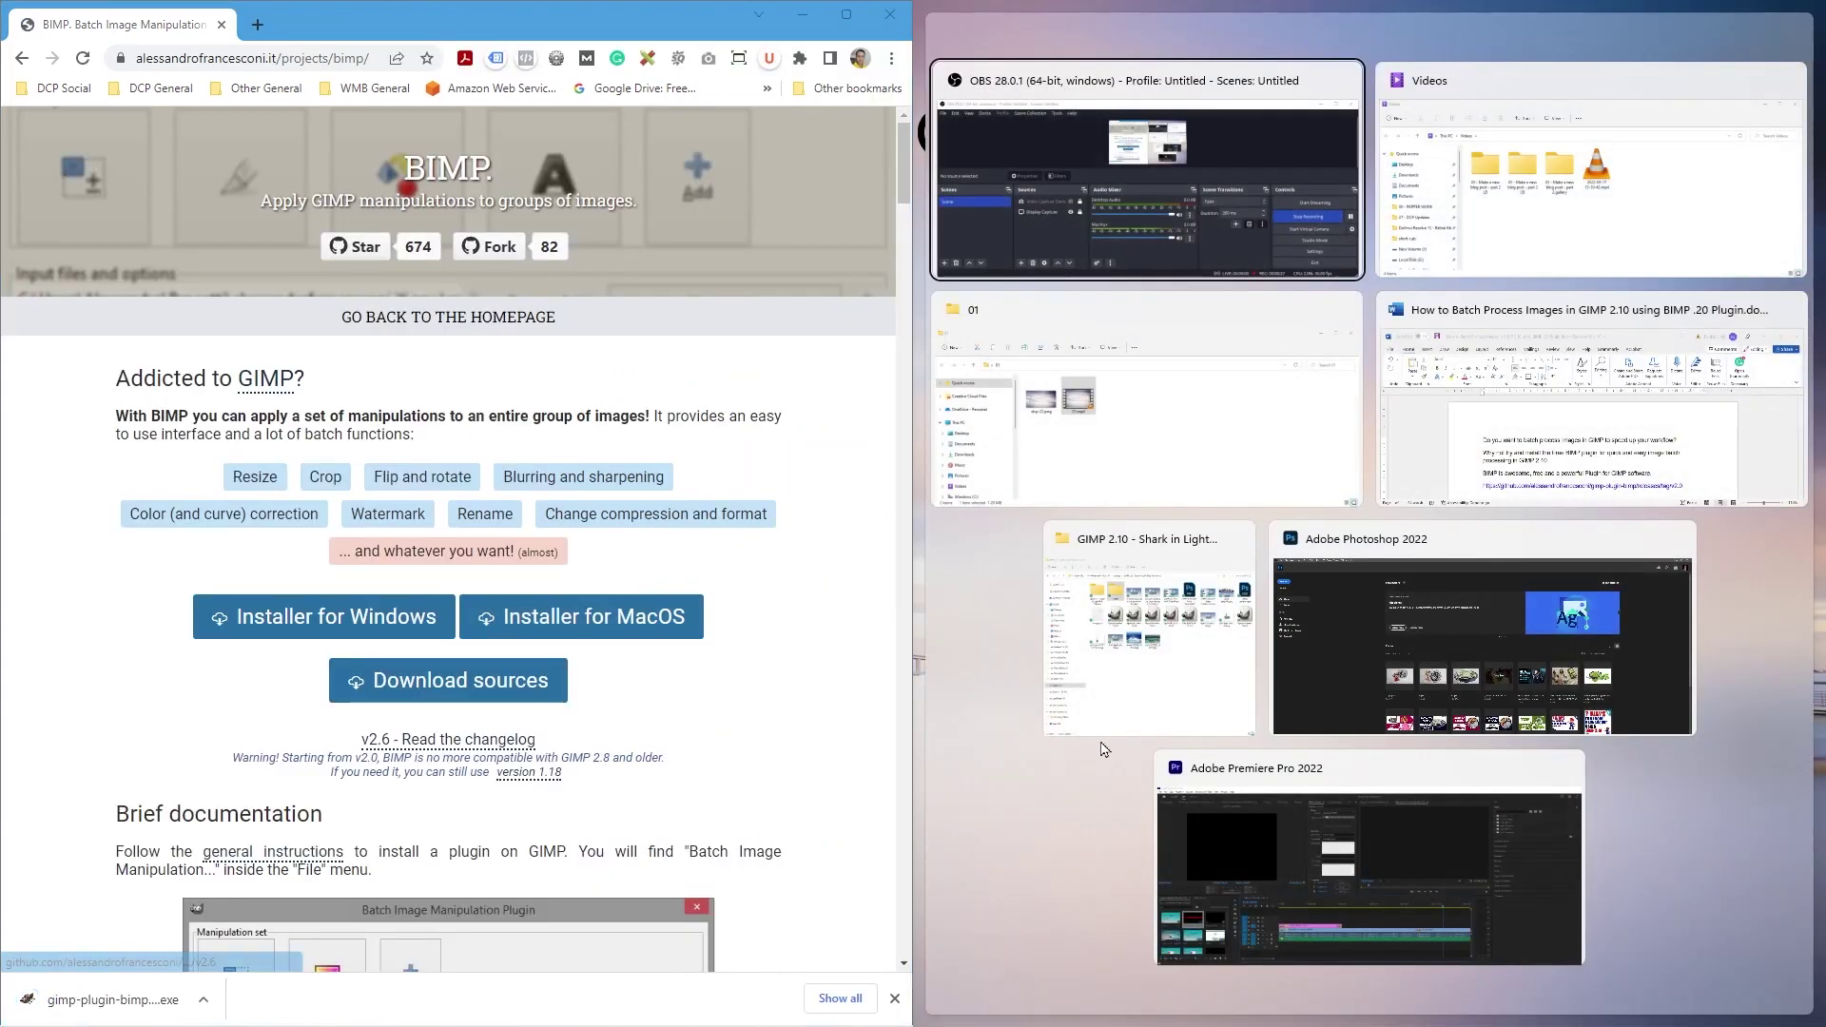
pyautogui.click(1647, 117)
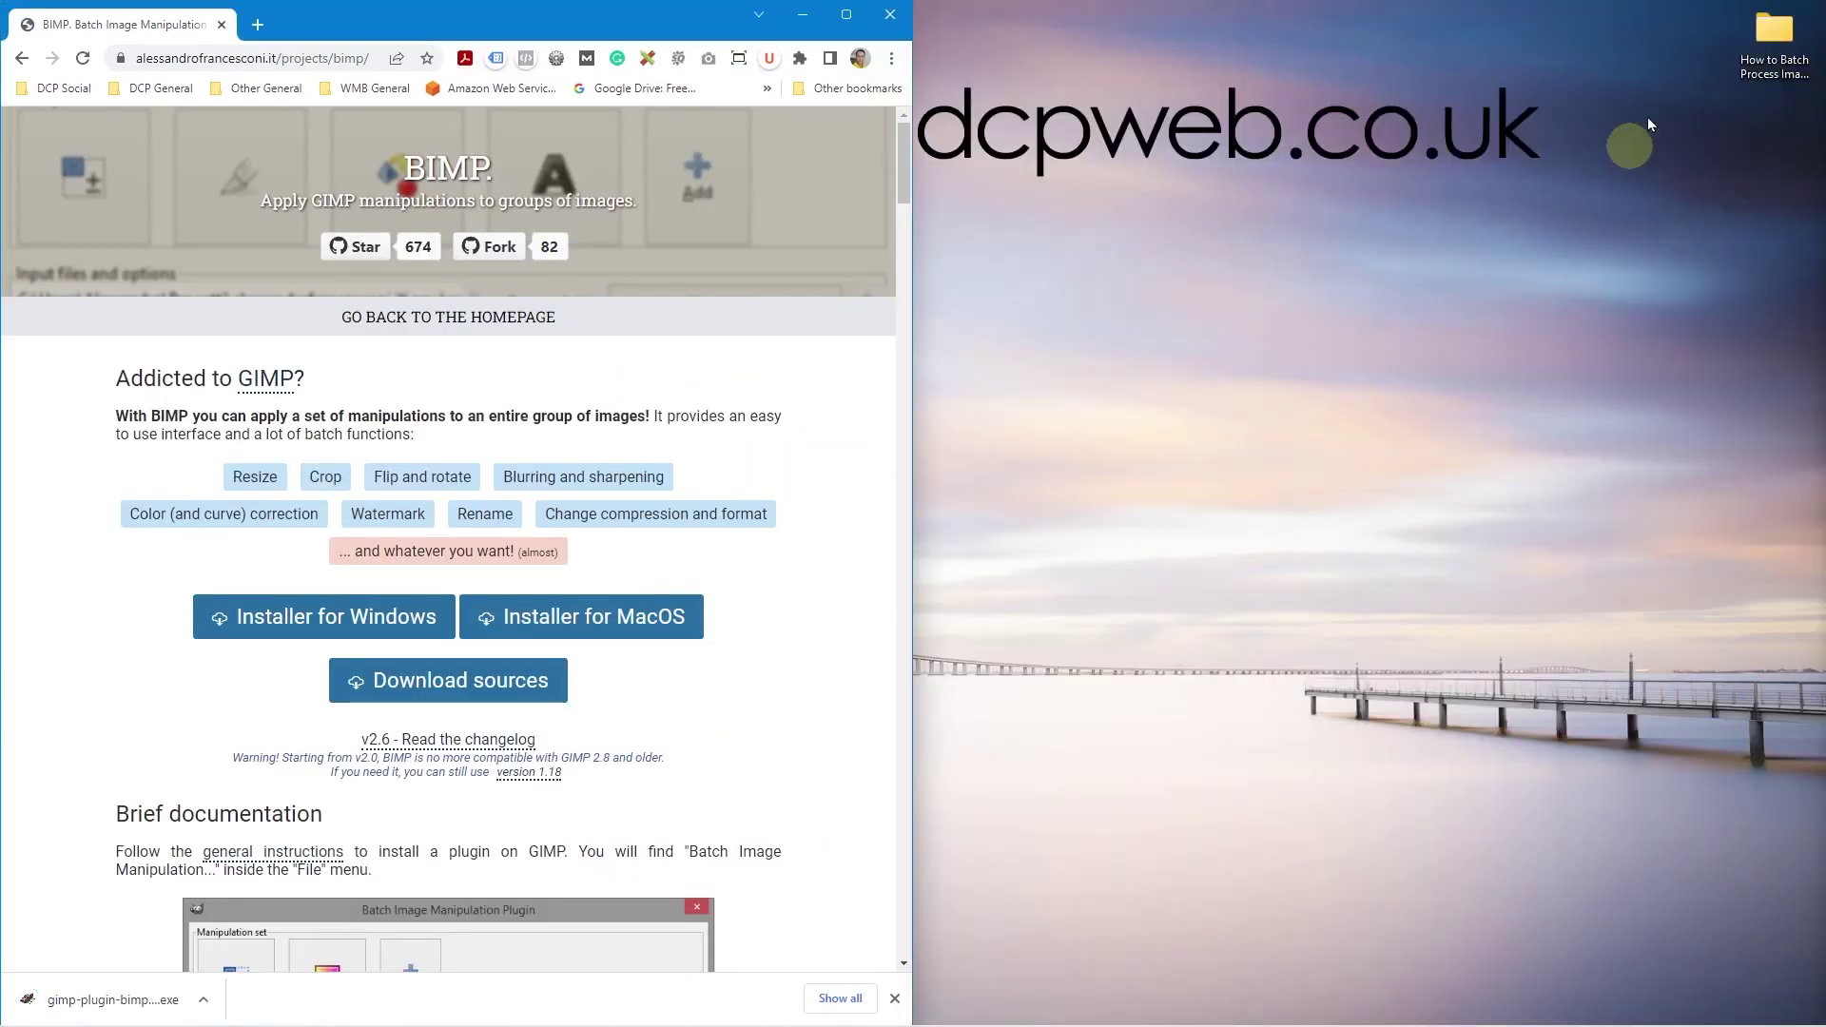
pyautogui.doubleClick(1777, 45)
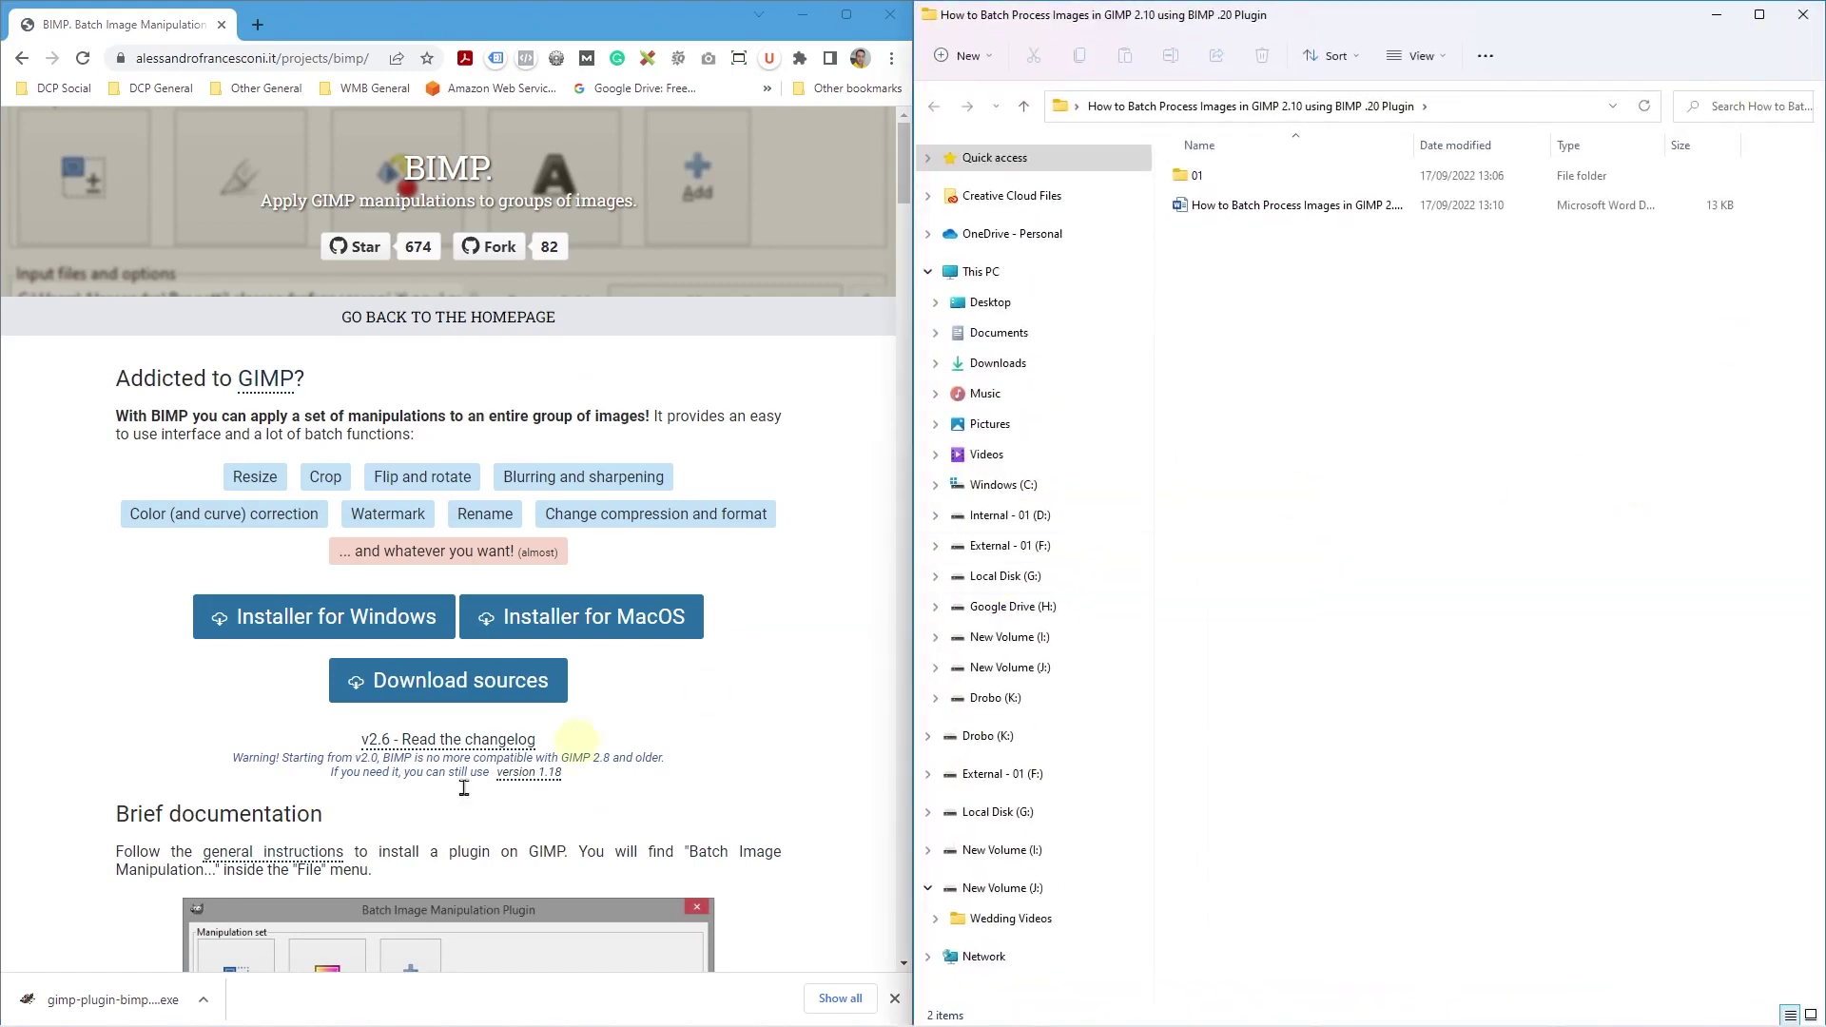
pyautogui.moveTo(93, 1008); pyautogui.dragTo(1308, 480)
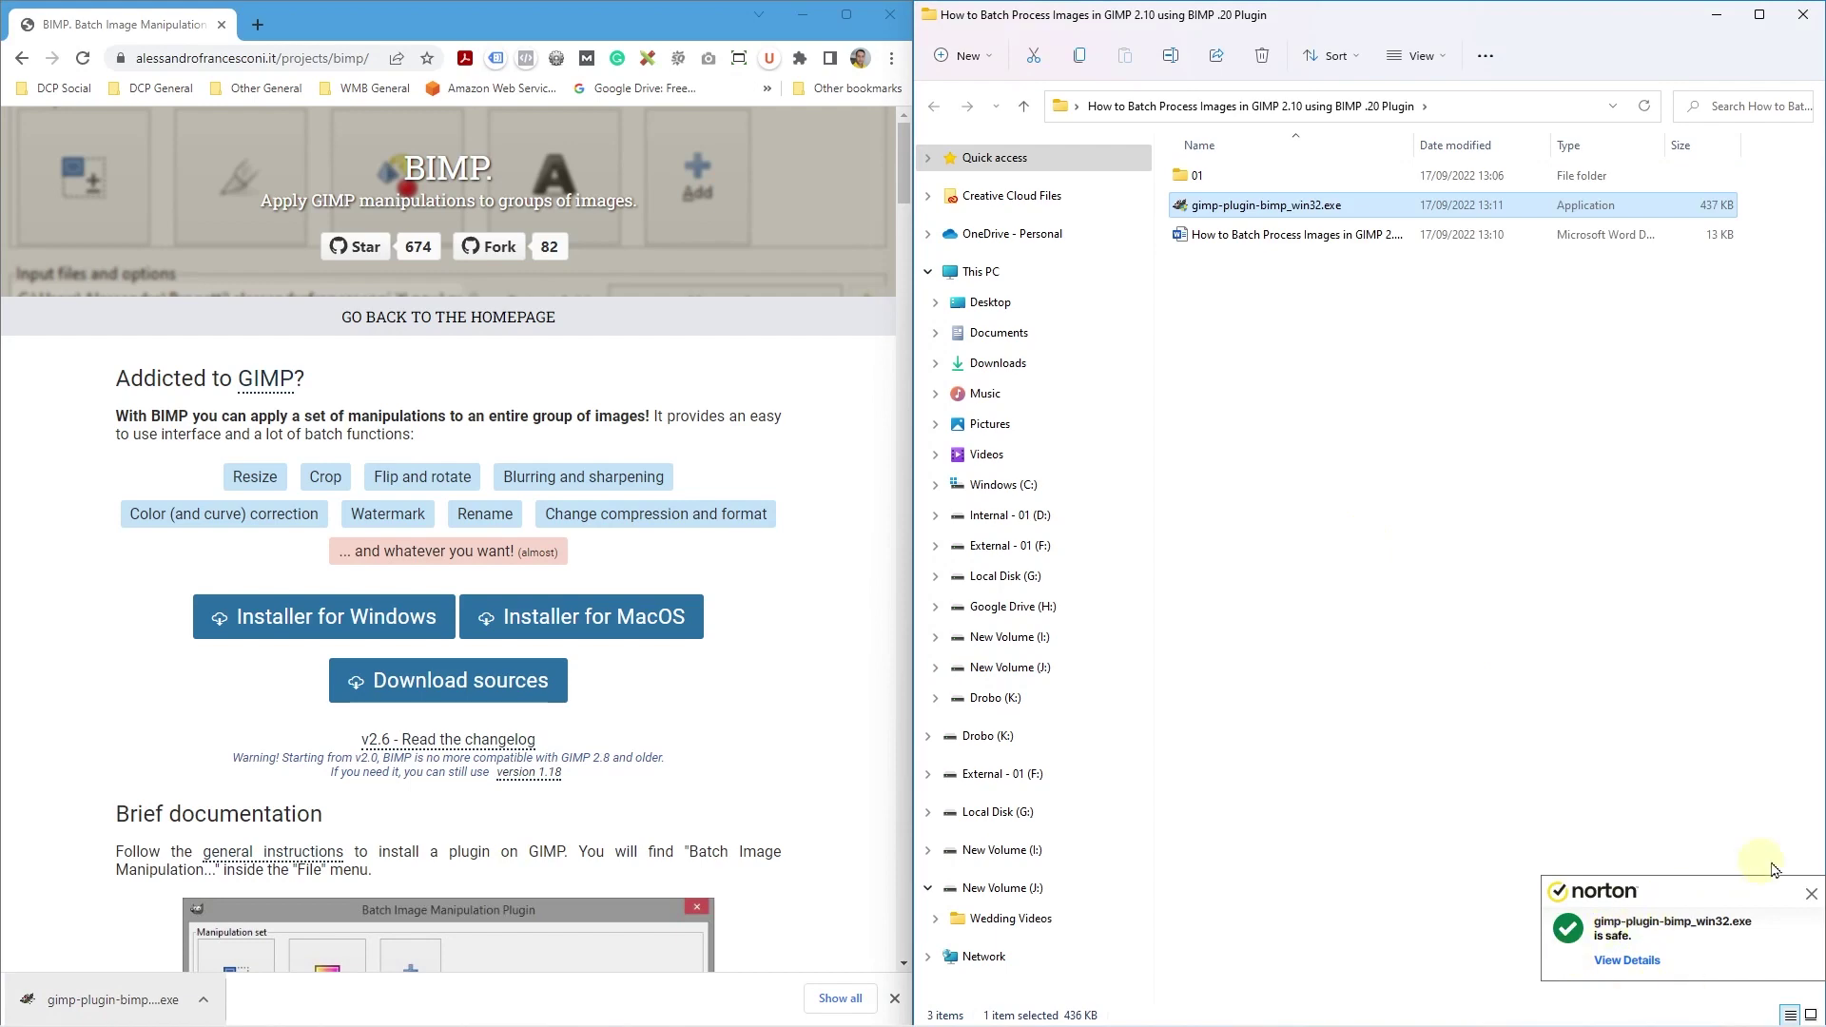
pyautogui.click(1811, 894)
pyautogui.click(896, 13)
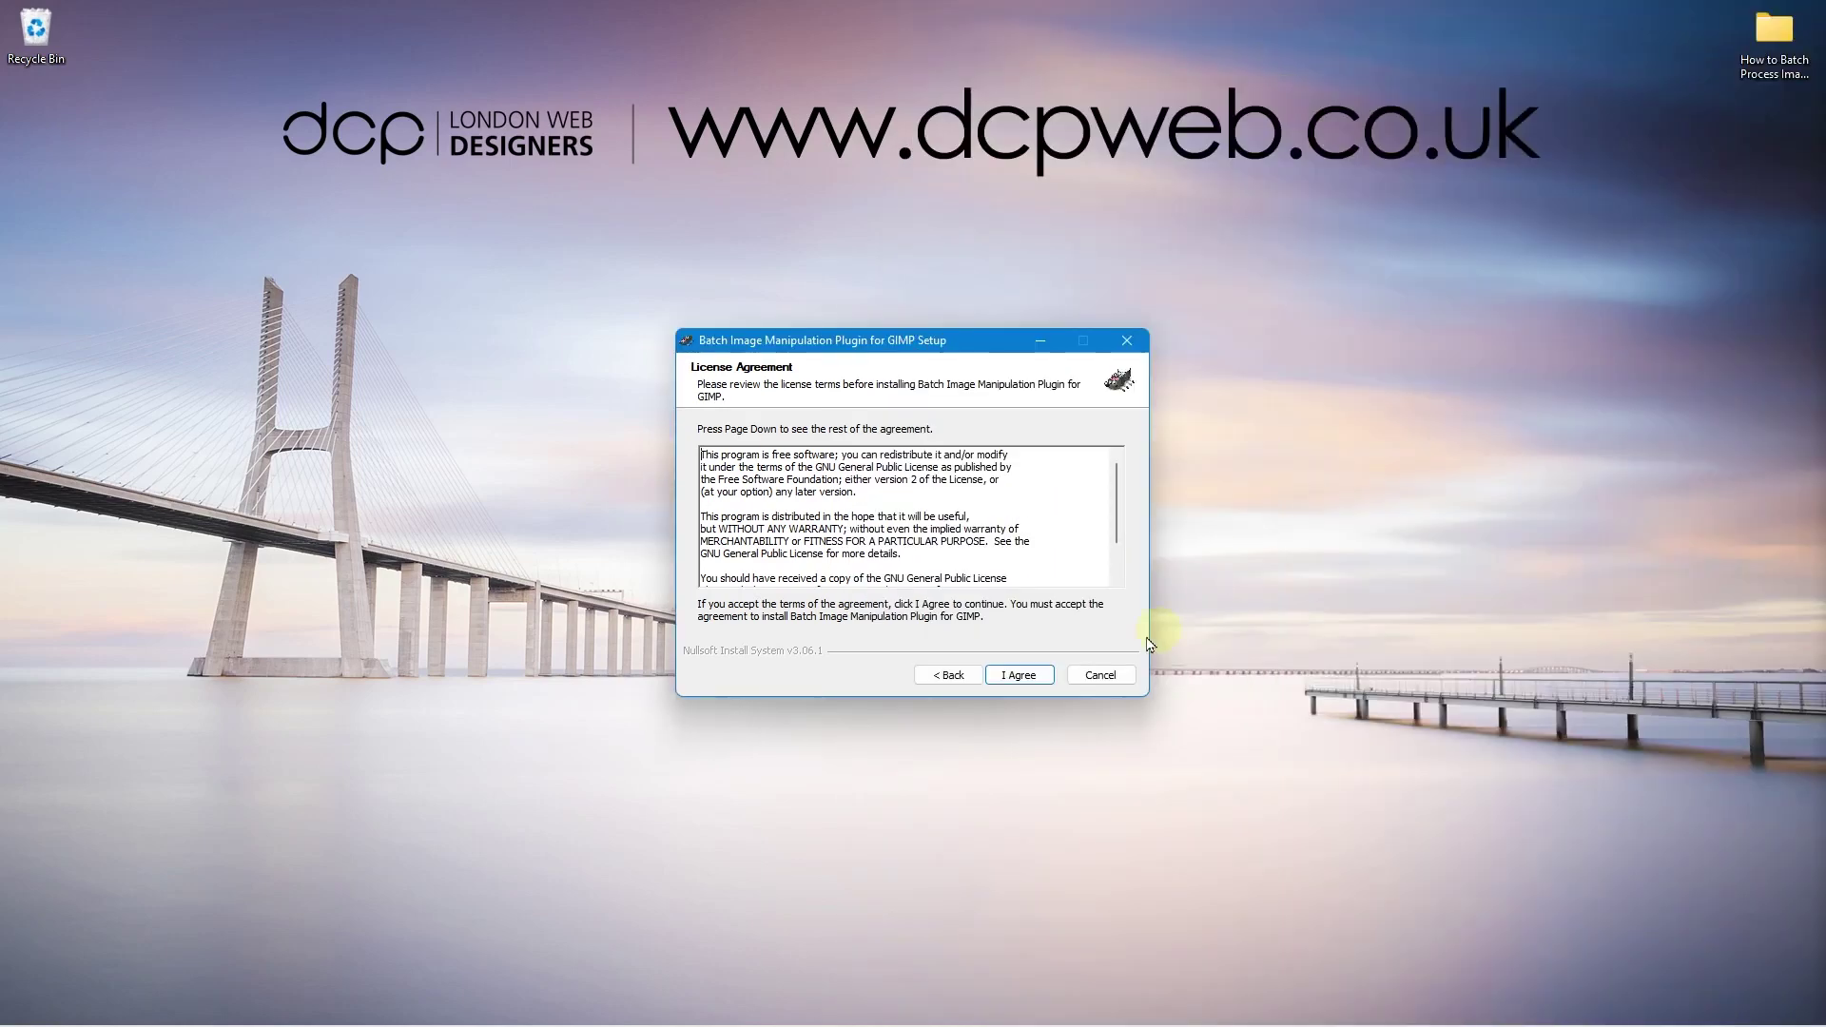
# - Accept the BIMP license agreement and complete the plugin installation
pyautogui.click(1027, 677)
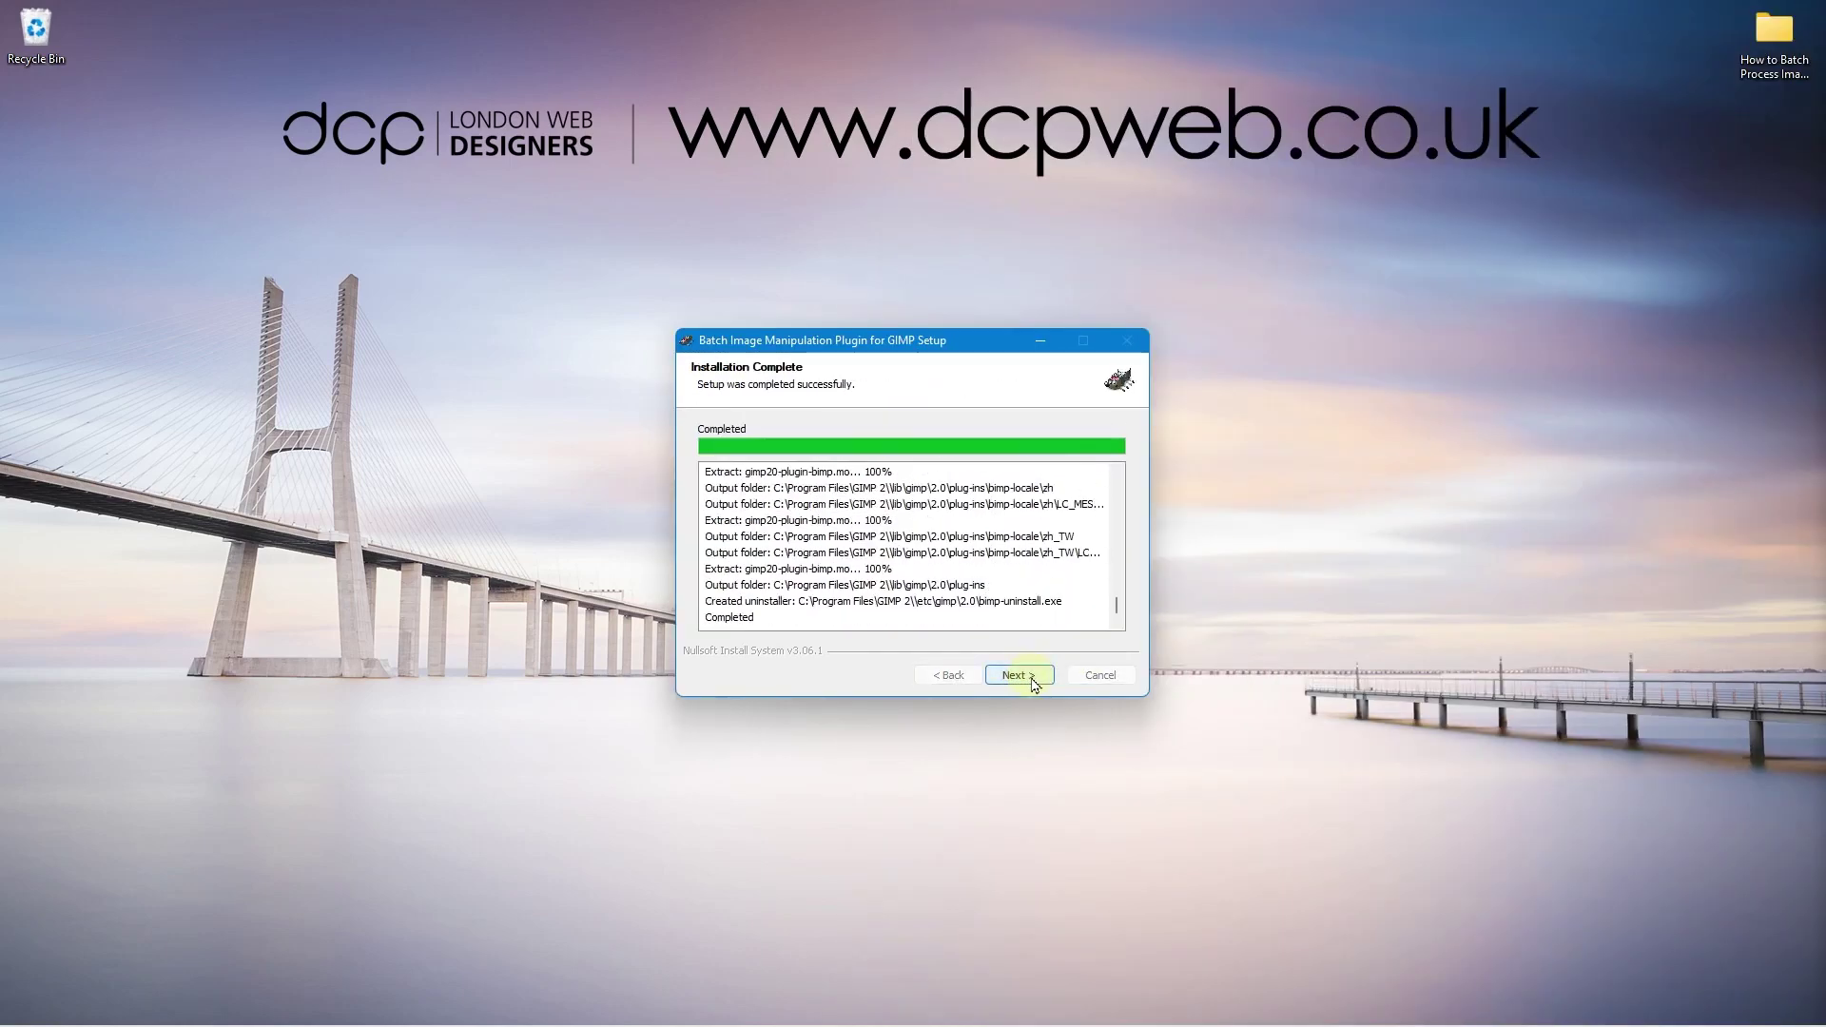
pyautogui.click(1032, 680)
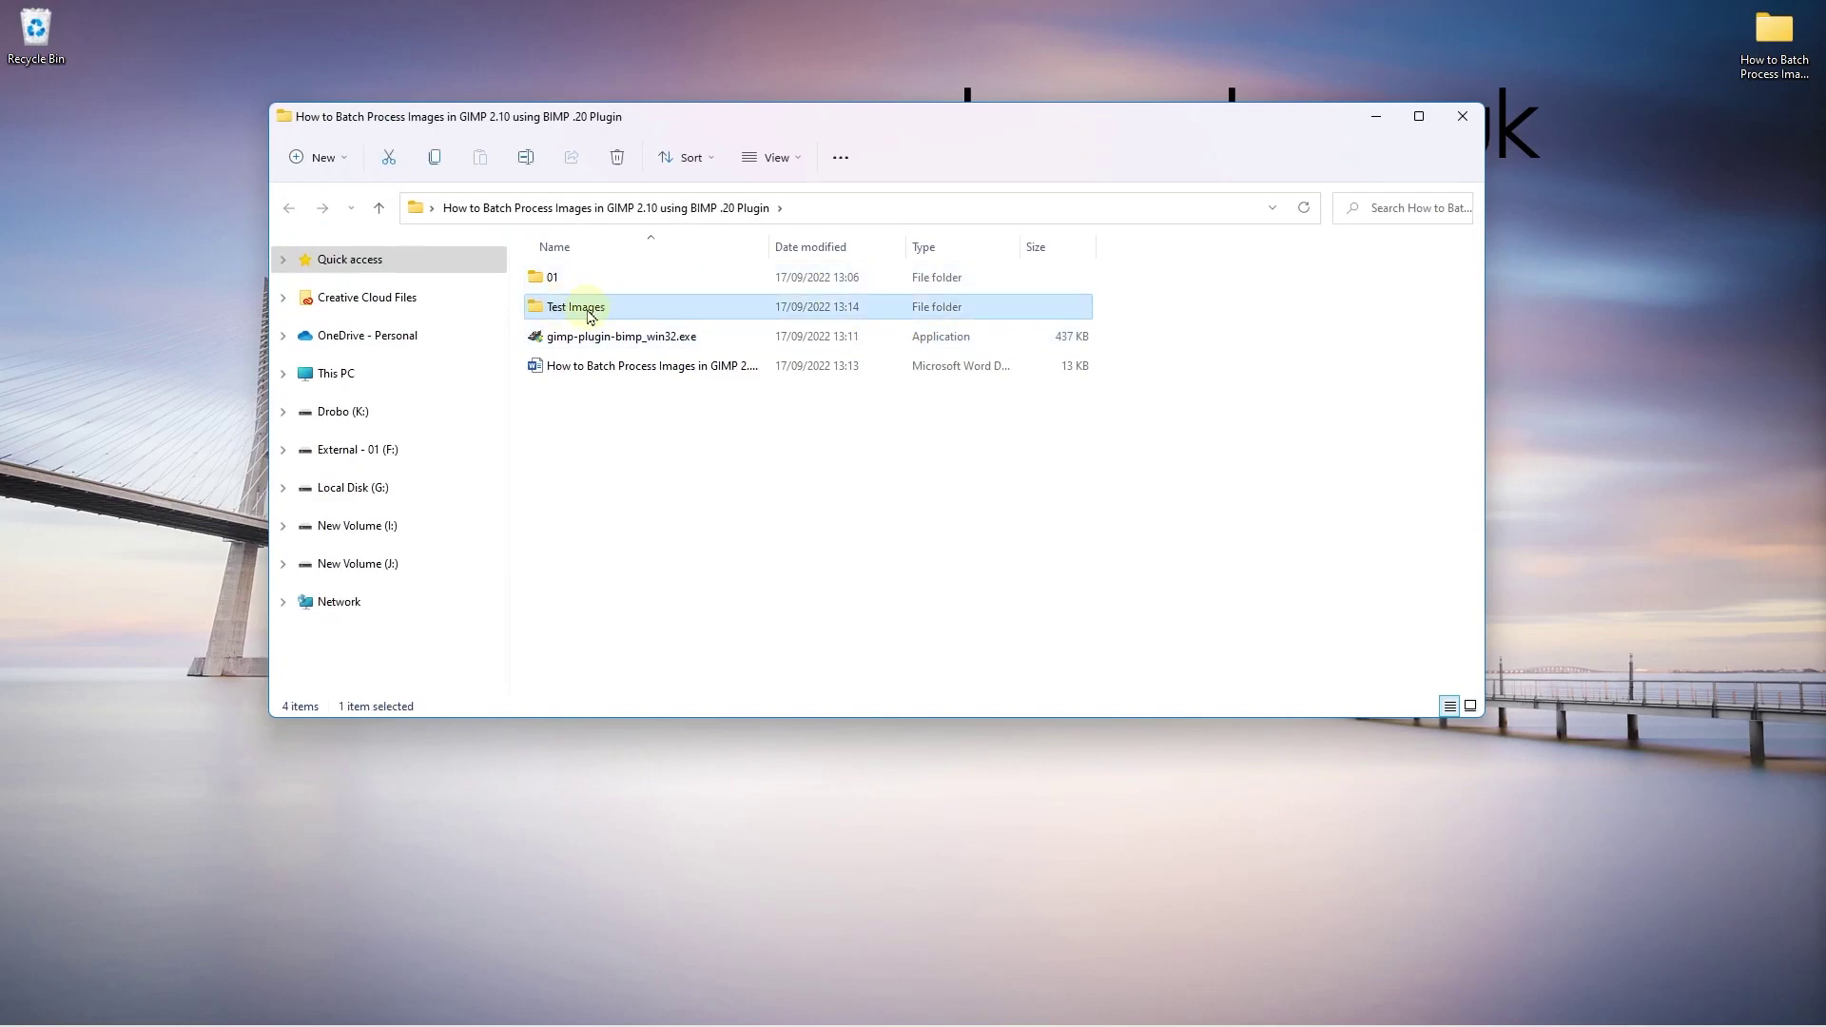
# - Open Test Images and select all four portraits, image 1–4.jpg
pyautogui.doubleClick(589, 314)
pyautogui.moveTo(1094, 410); pyautogui.dragTo(528, 243)
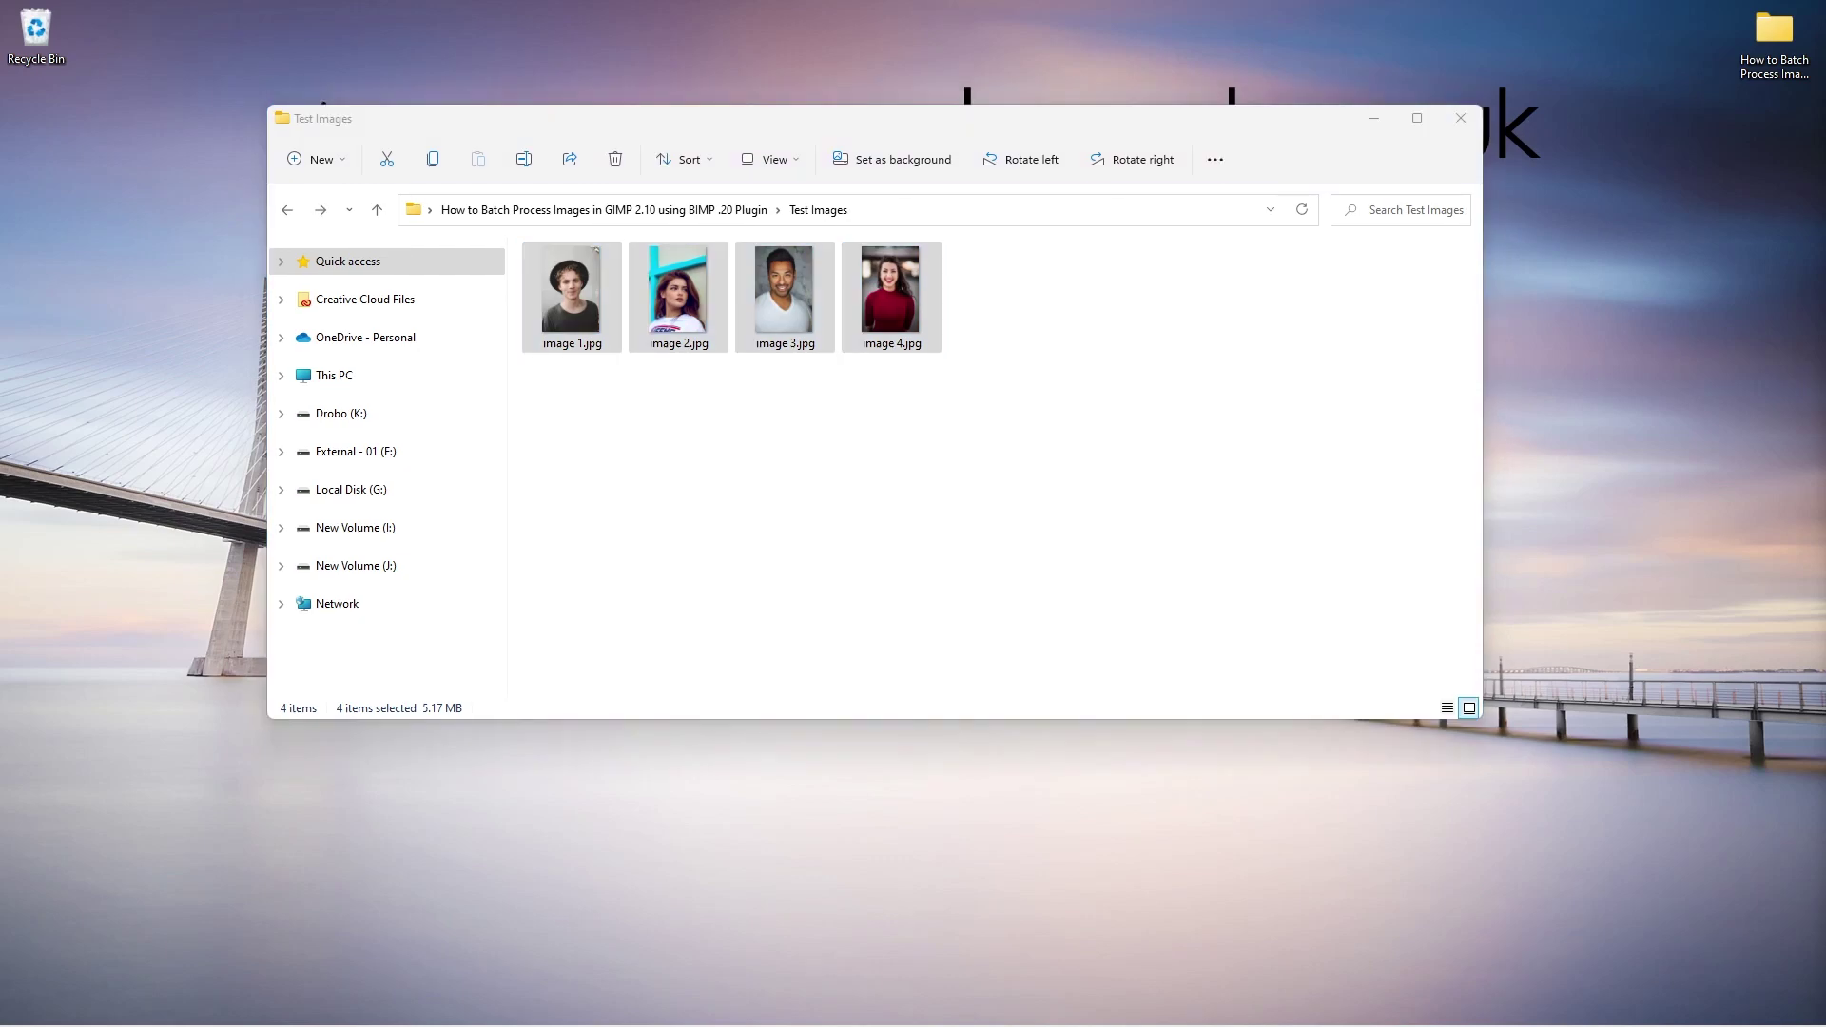
# - Bring GIMP to the front and launch File > Batch Image Manipulation
pyautogui.moveTo(1018, 1022)
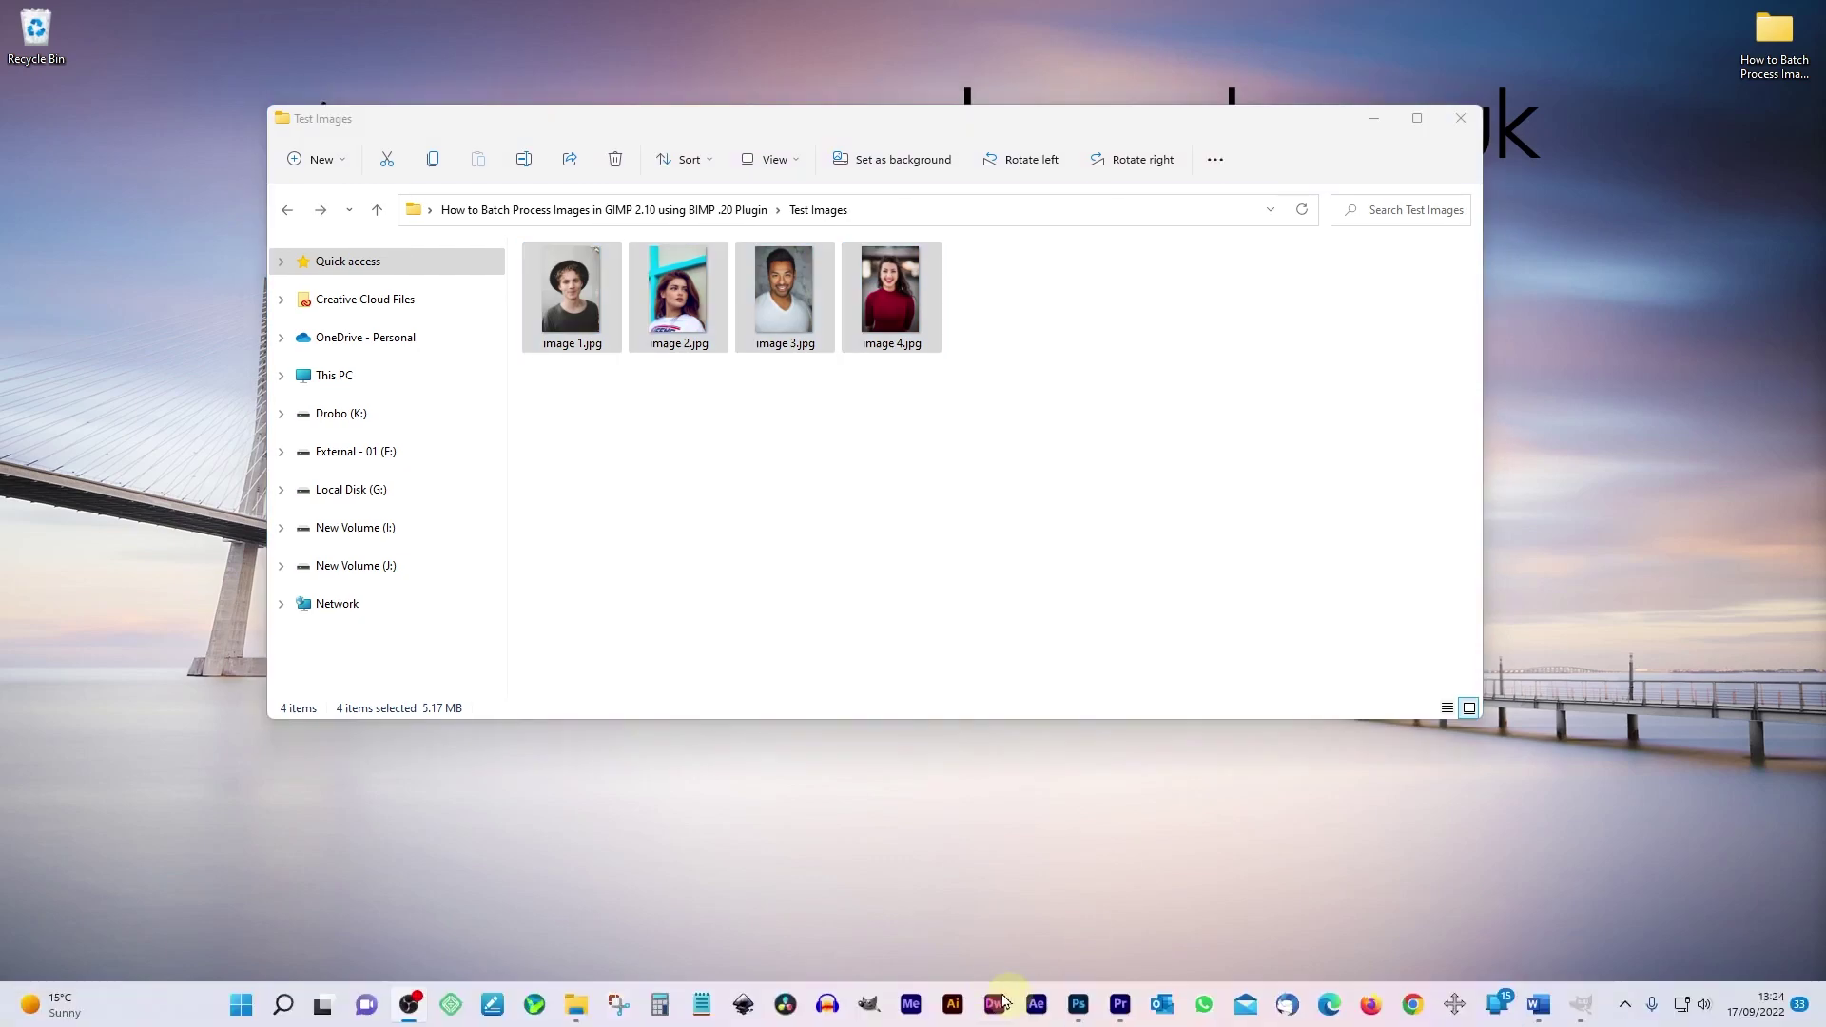
pyautogui.click(867, 1006)
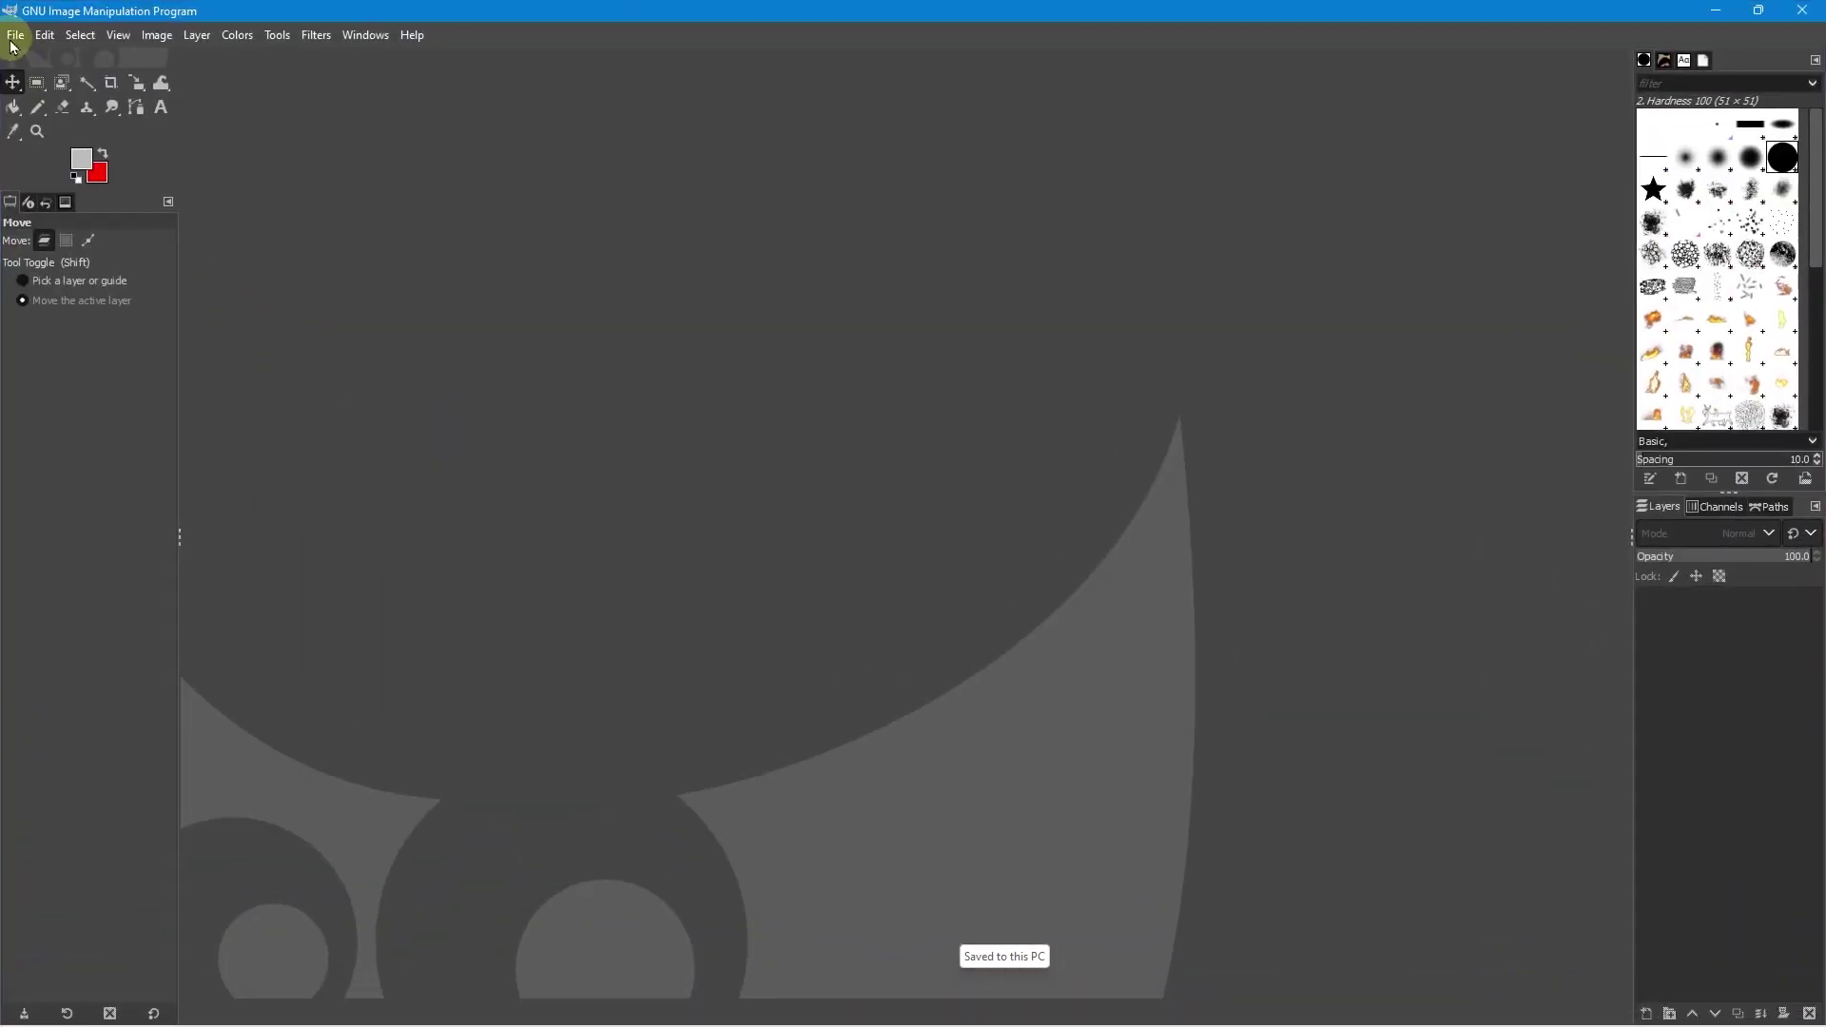
pyautogui.click(14, 42)
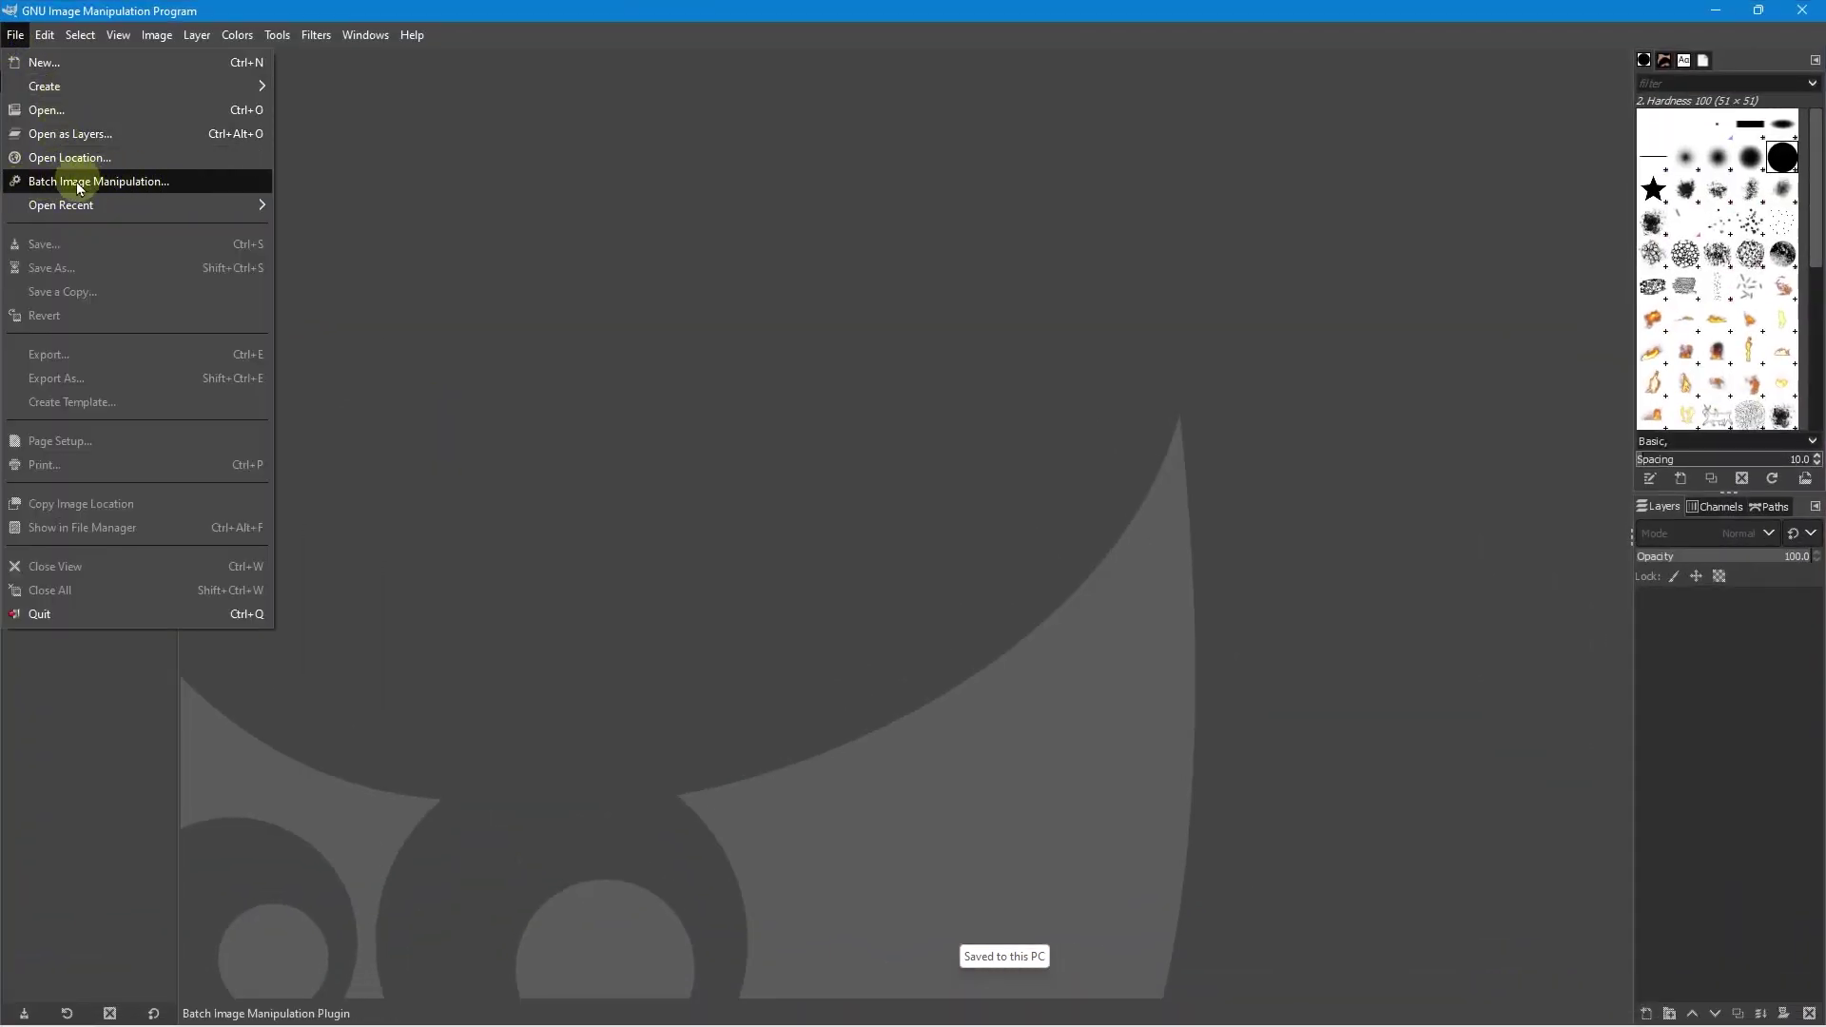
pyautogui.click(121, 183)
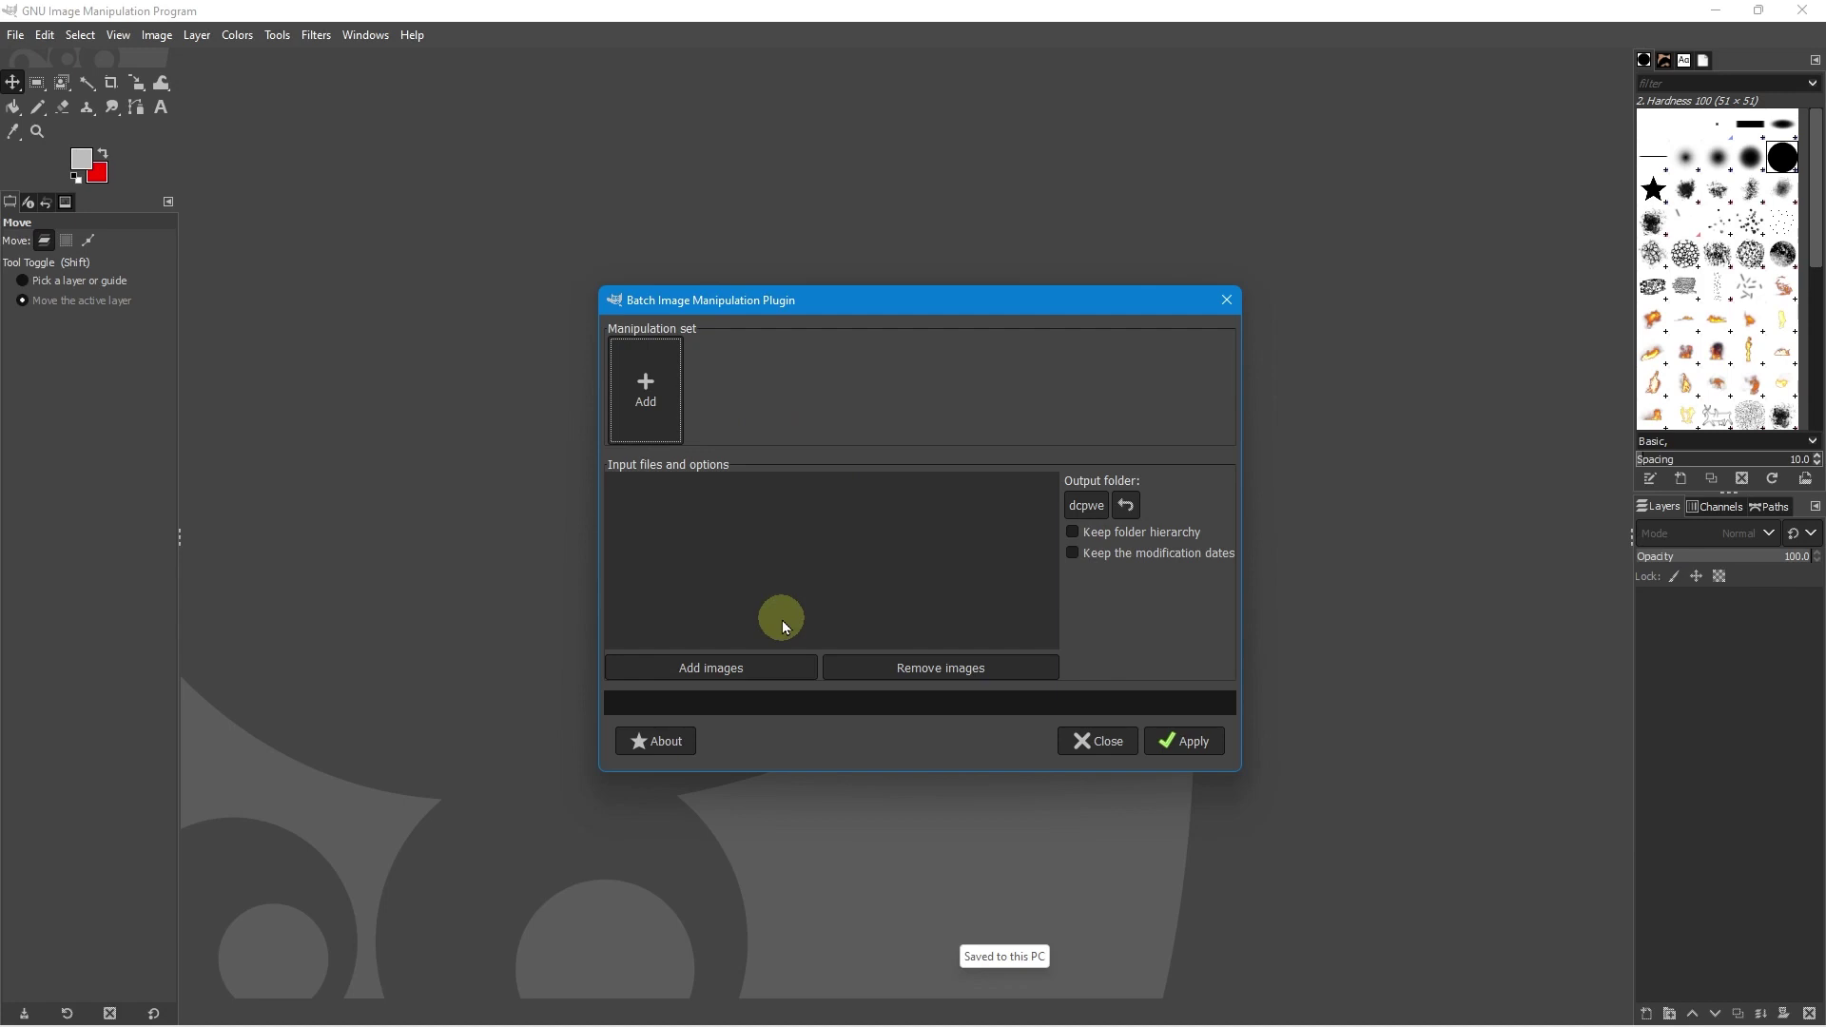
# - Add the Test Images folder inside How to Batch Process Images as BIMP input
pyautogui.click(720, 671)
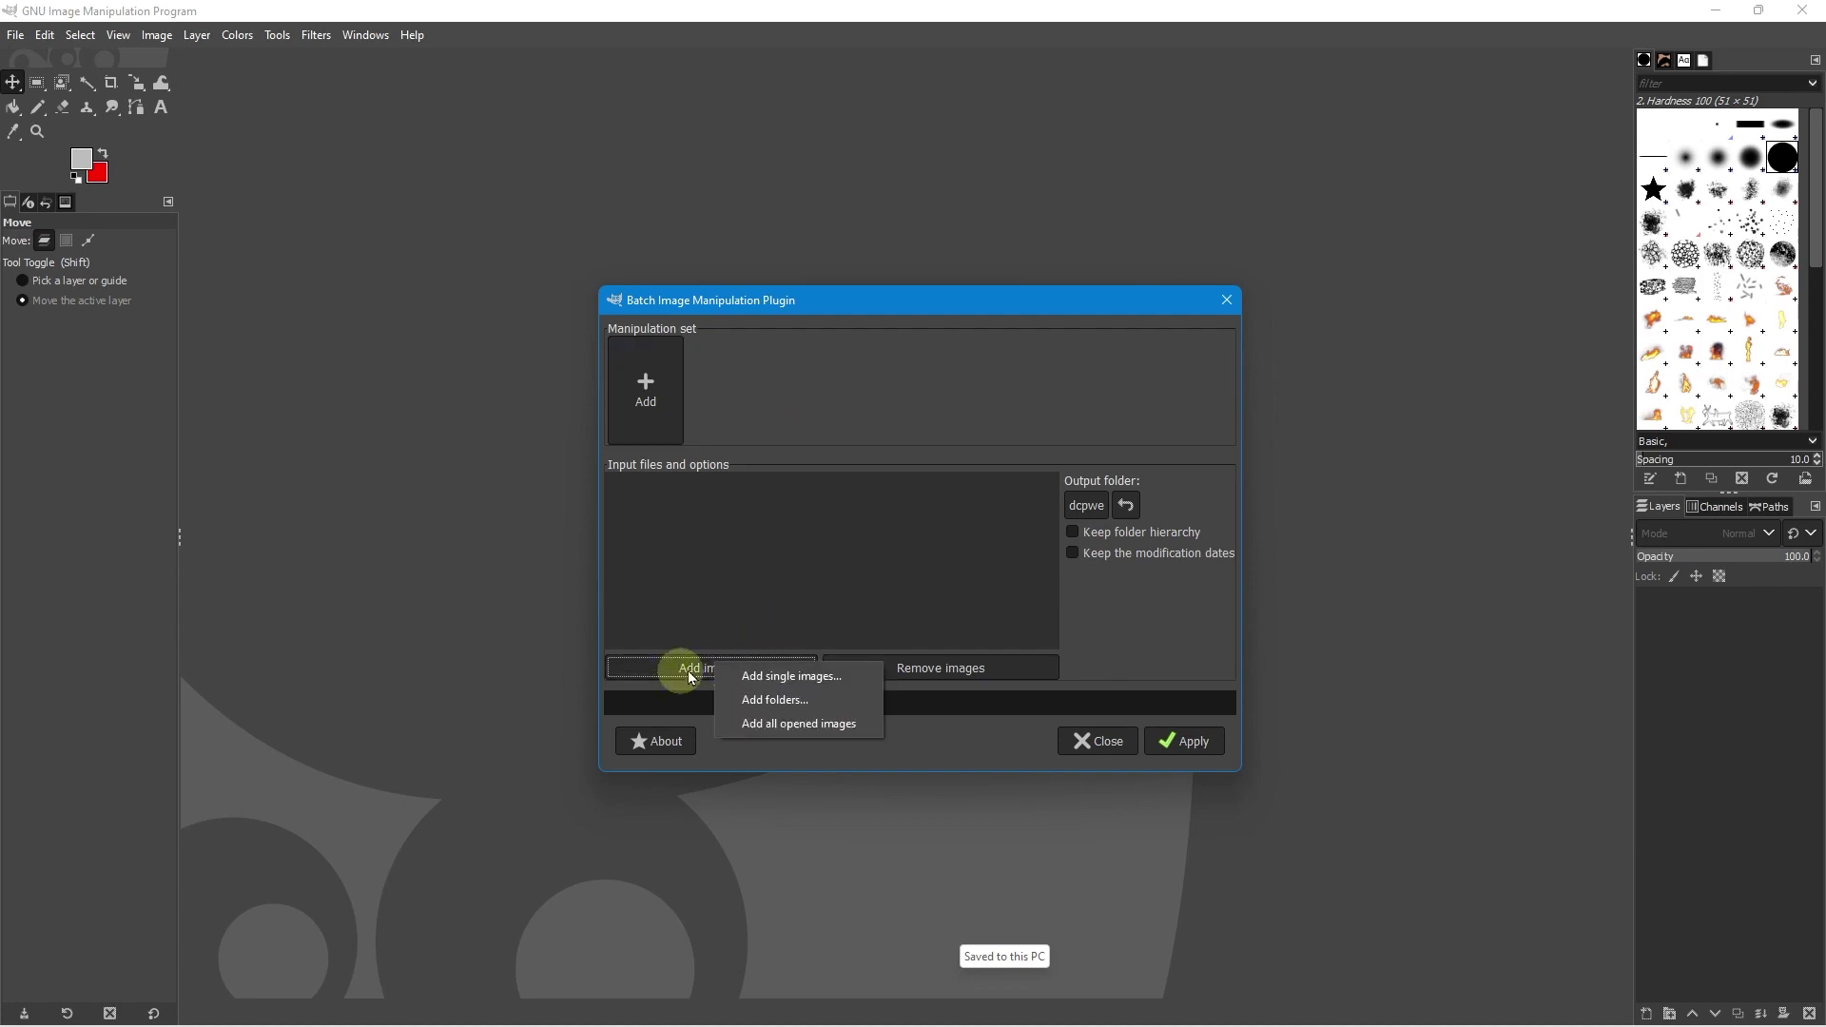
pyautogui.click(763, 698)
pyautogui.click(485, 345)
pyautogui.doubleClick(485, 344)
pyautogui.doubleClick(414, 342)
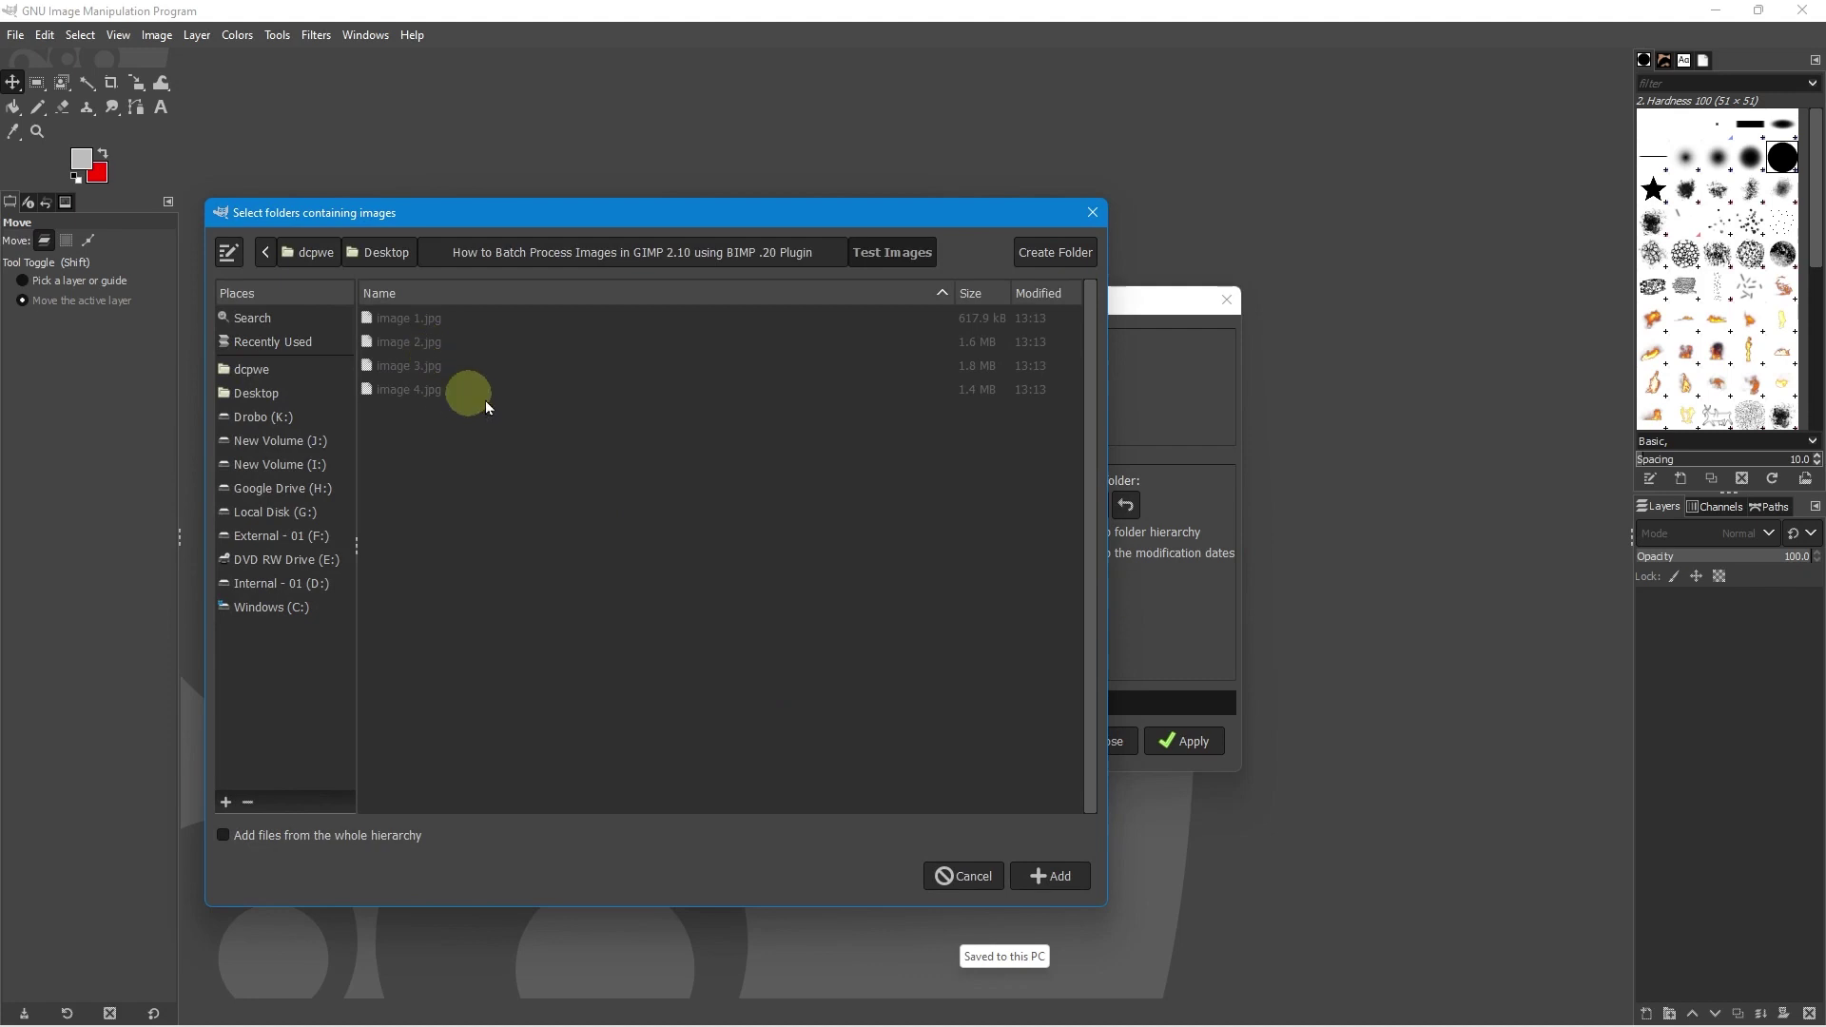
pyautogui.click(1048, 873)
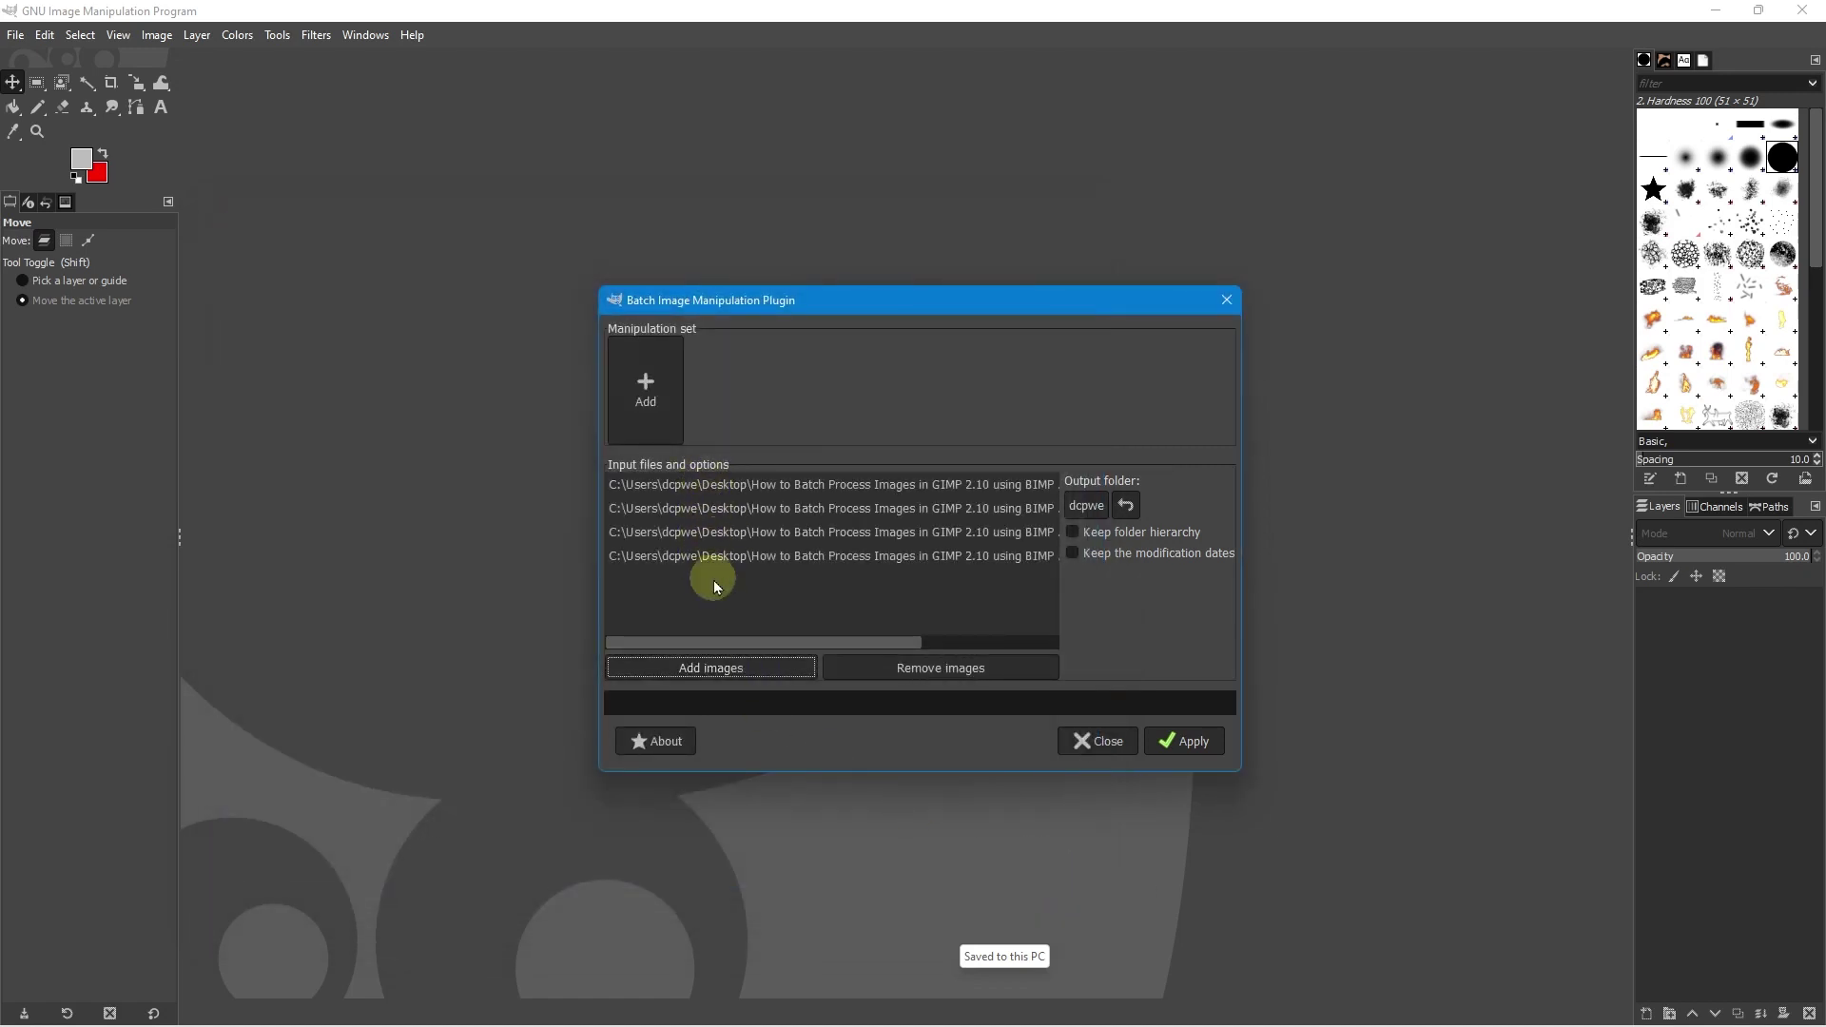
# - Create a 'Water Mark' folder inside Test Images and set it as BIMP's output folder
pyautogui.click(1092, 504)
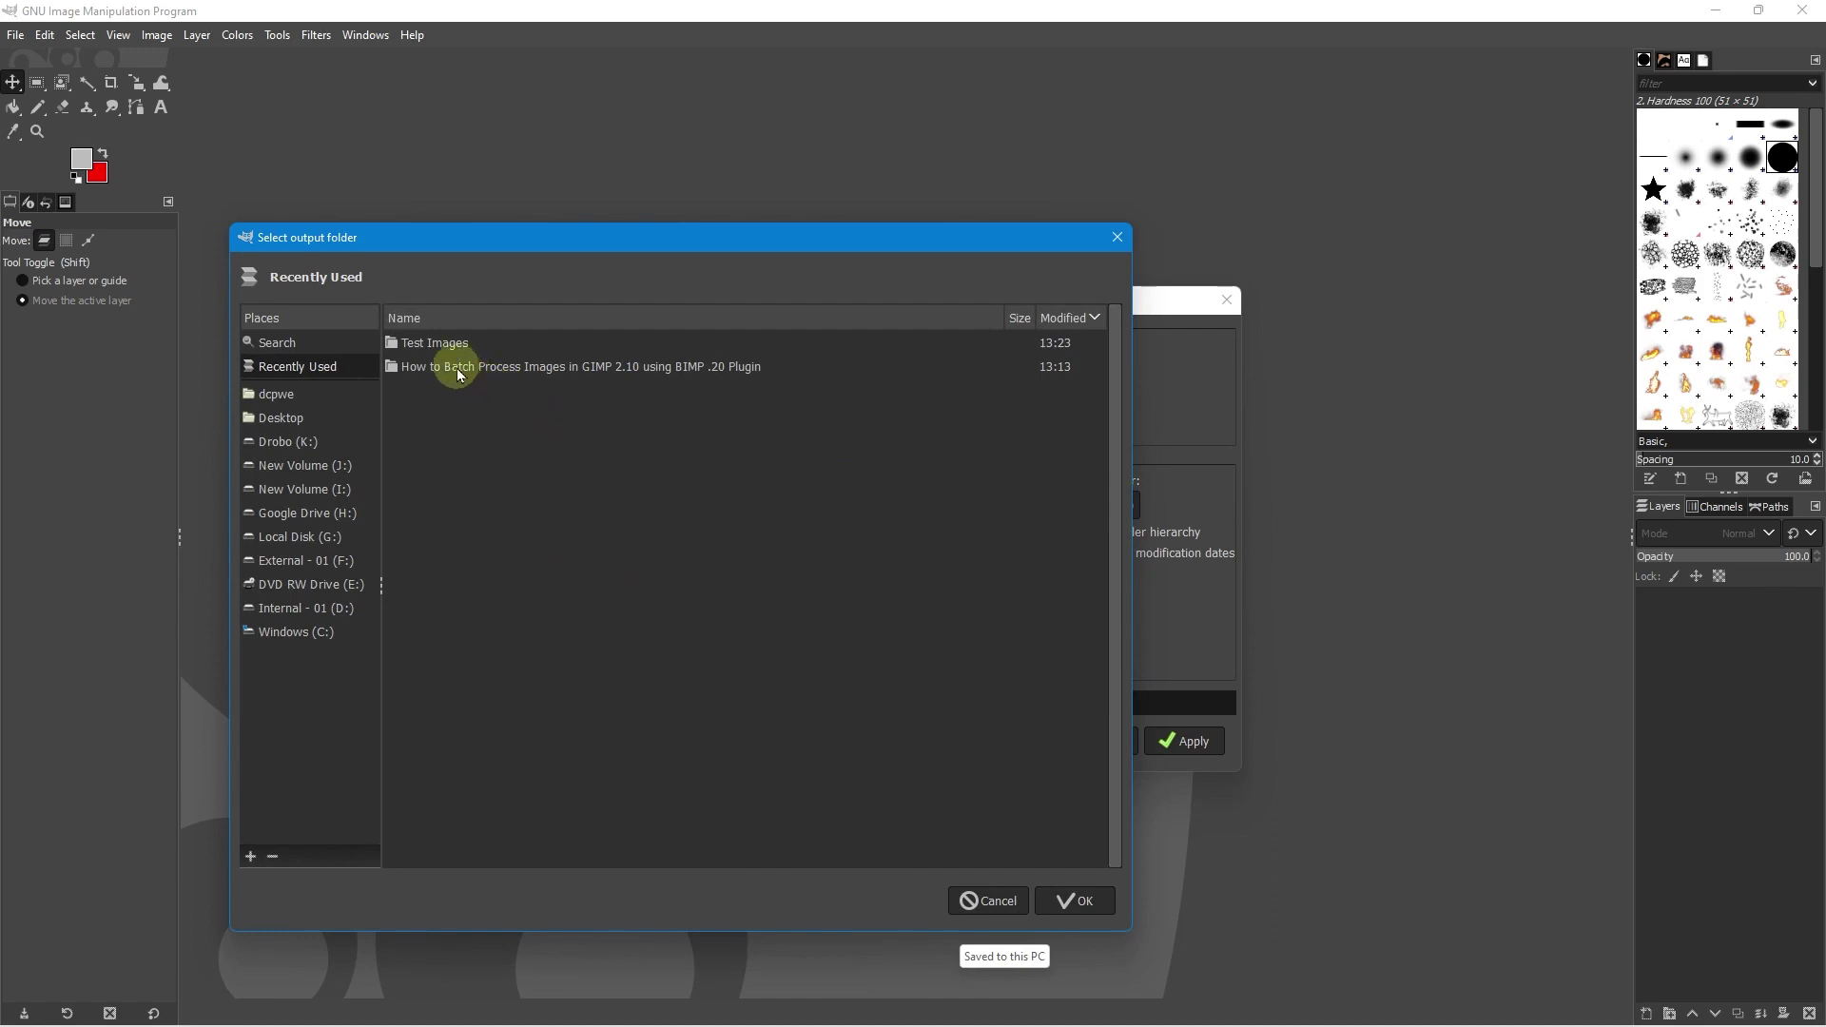
pyautogui.doubleClick(458, 368)
pyautogui.doubleClick(440, 368)
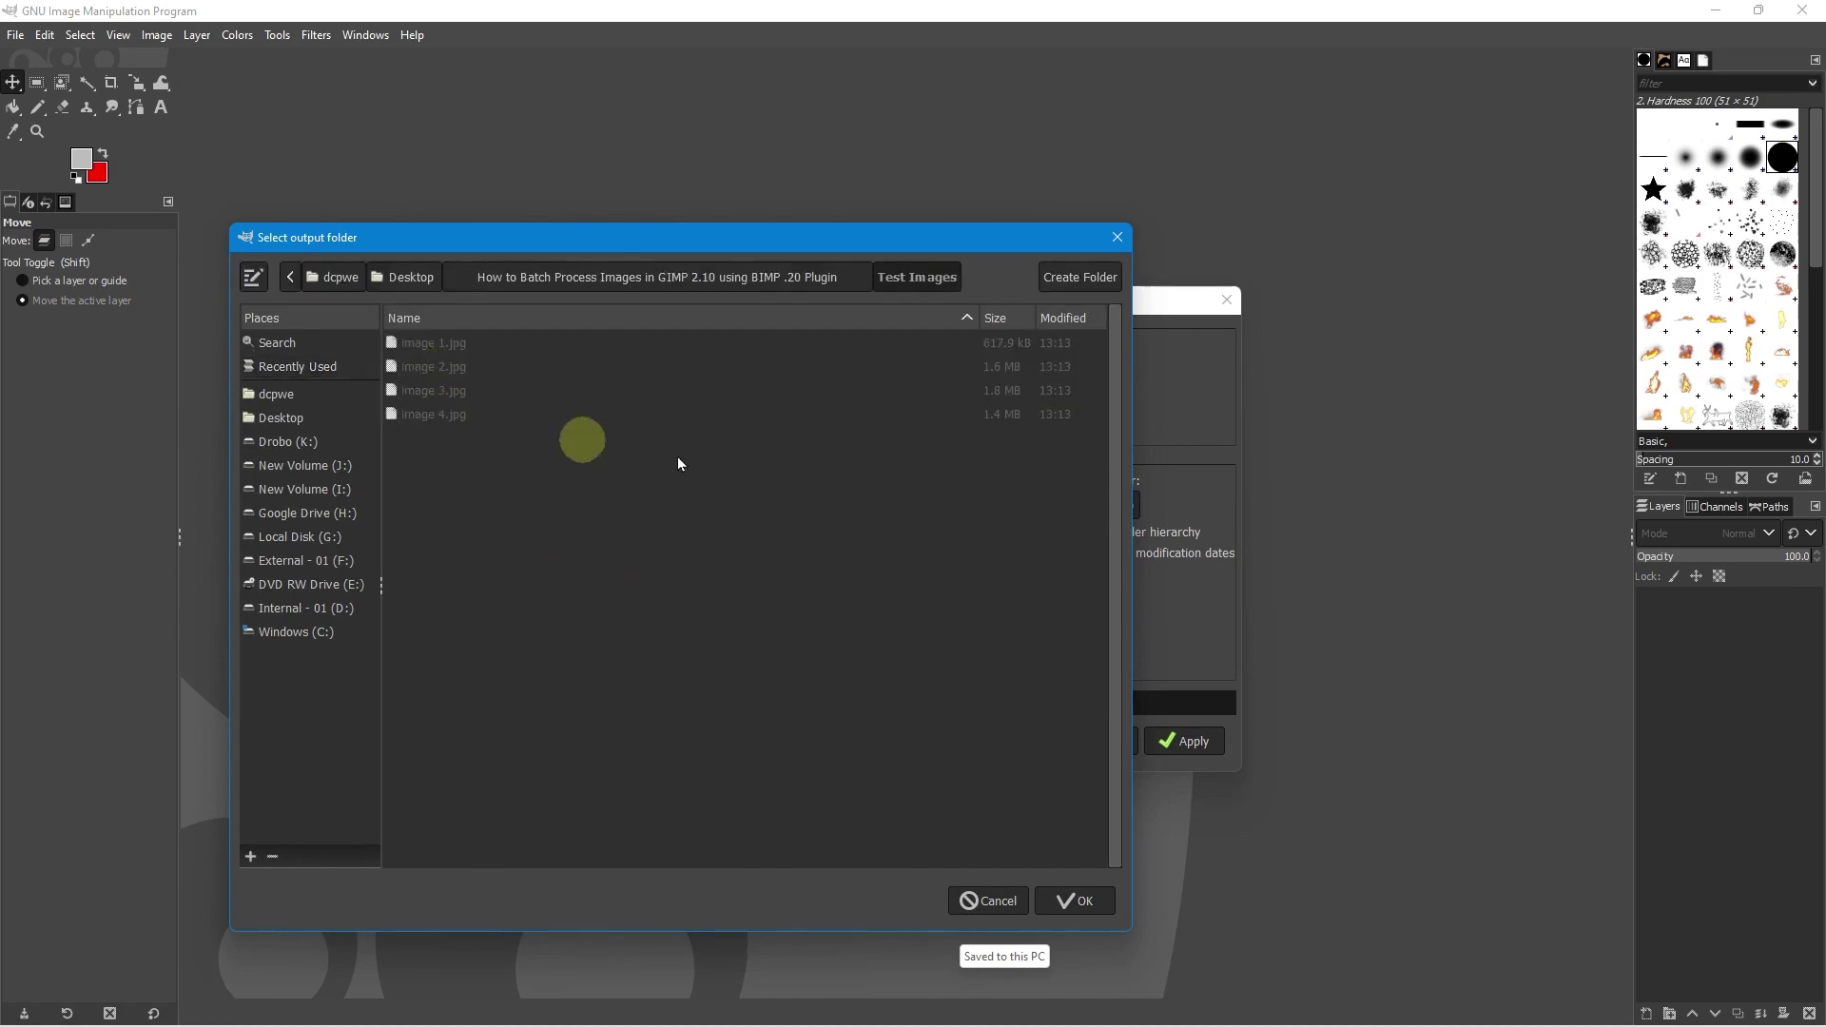
pyautogui.click(1074, 276)
pyautogui.write('Water Mark')
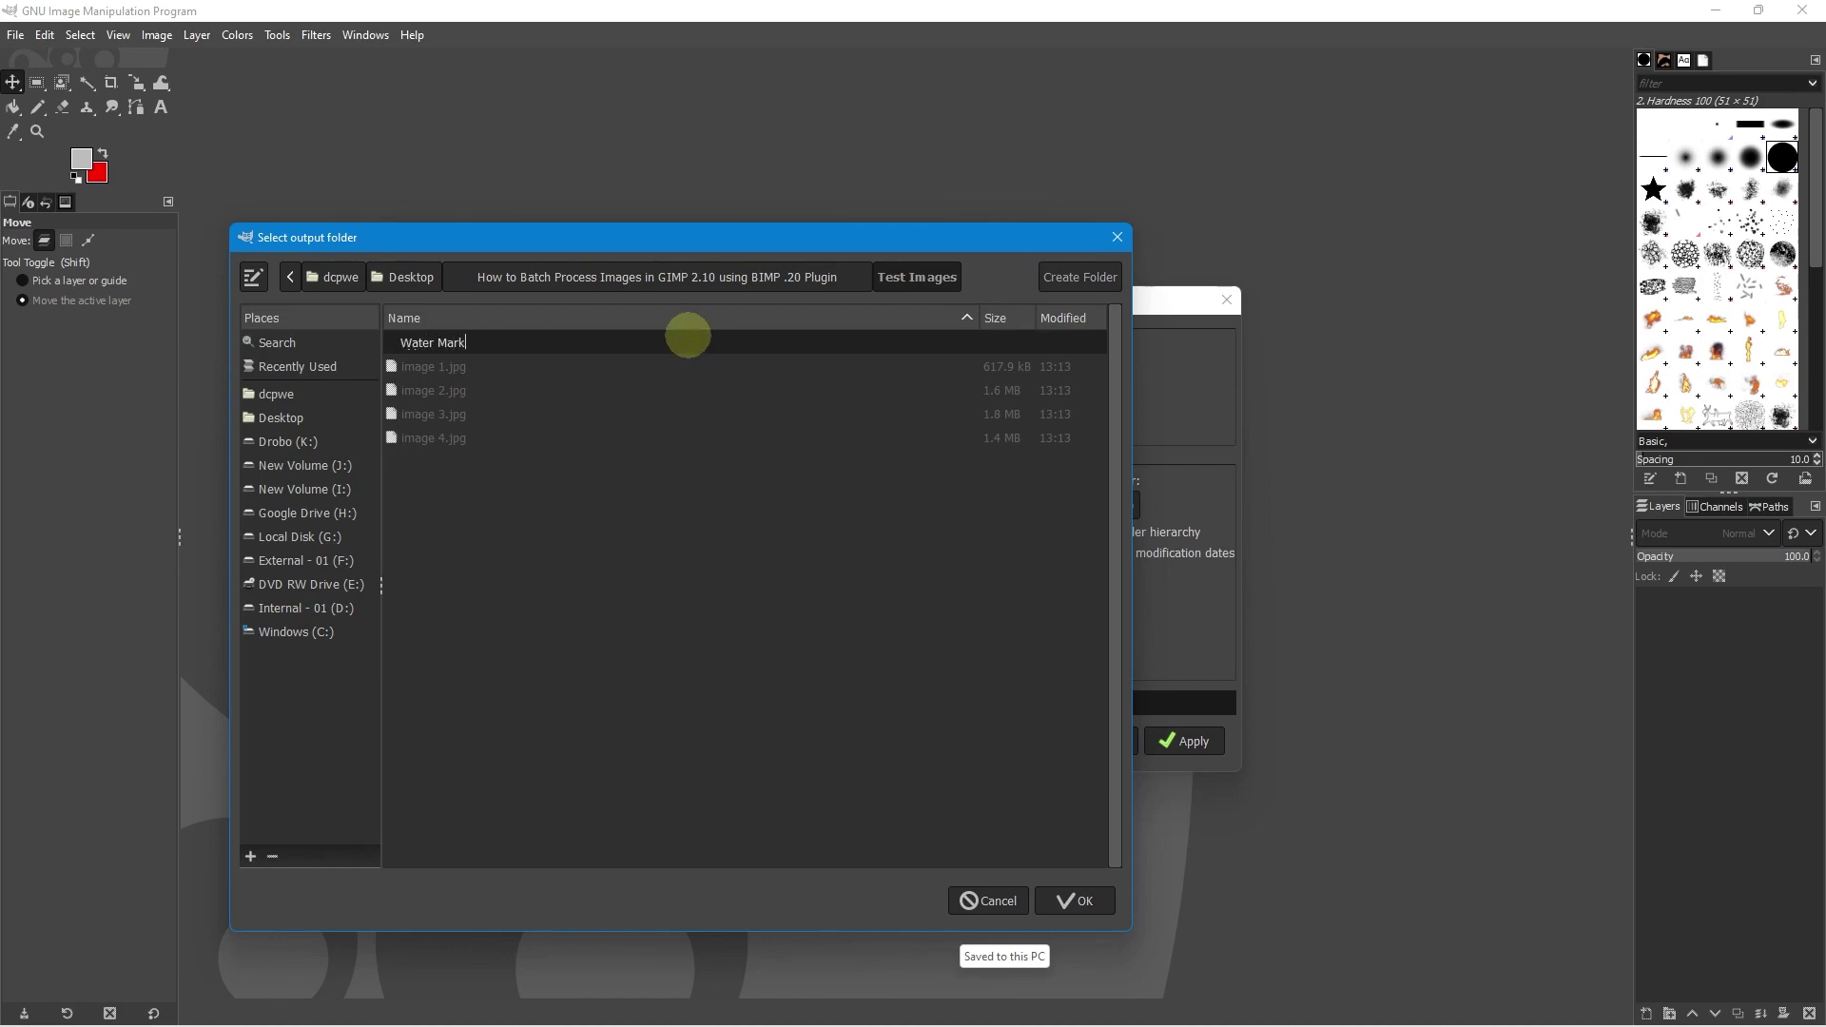
pyautogui.press('Return')
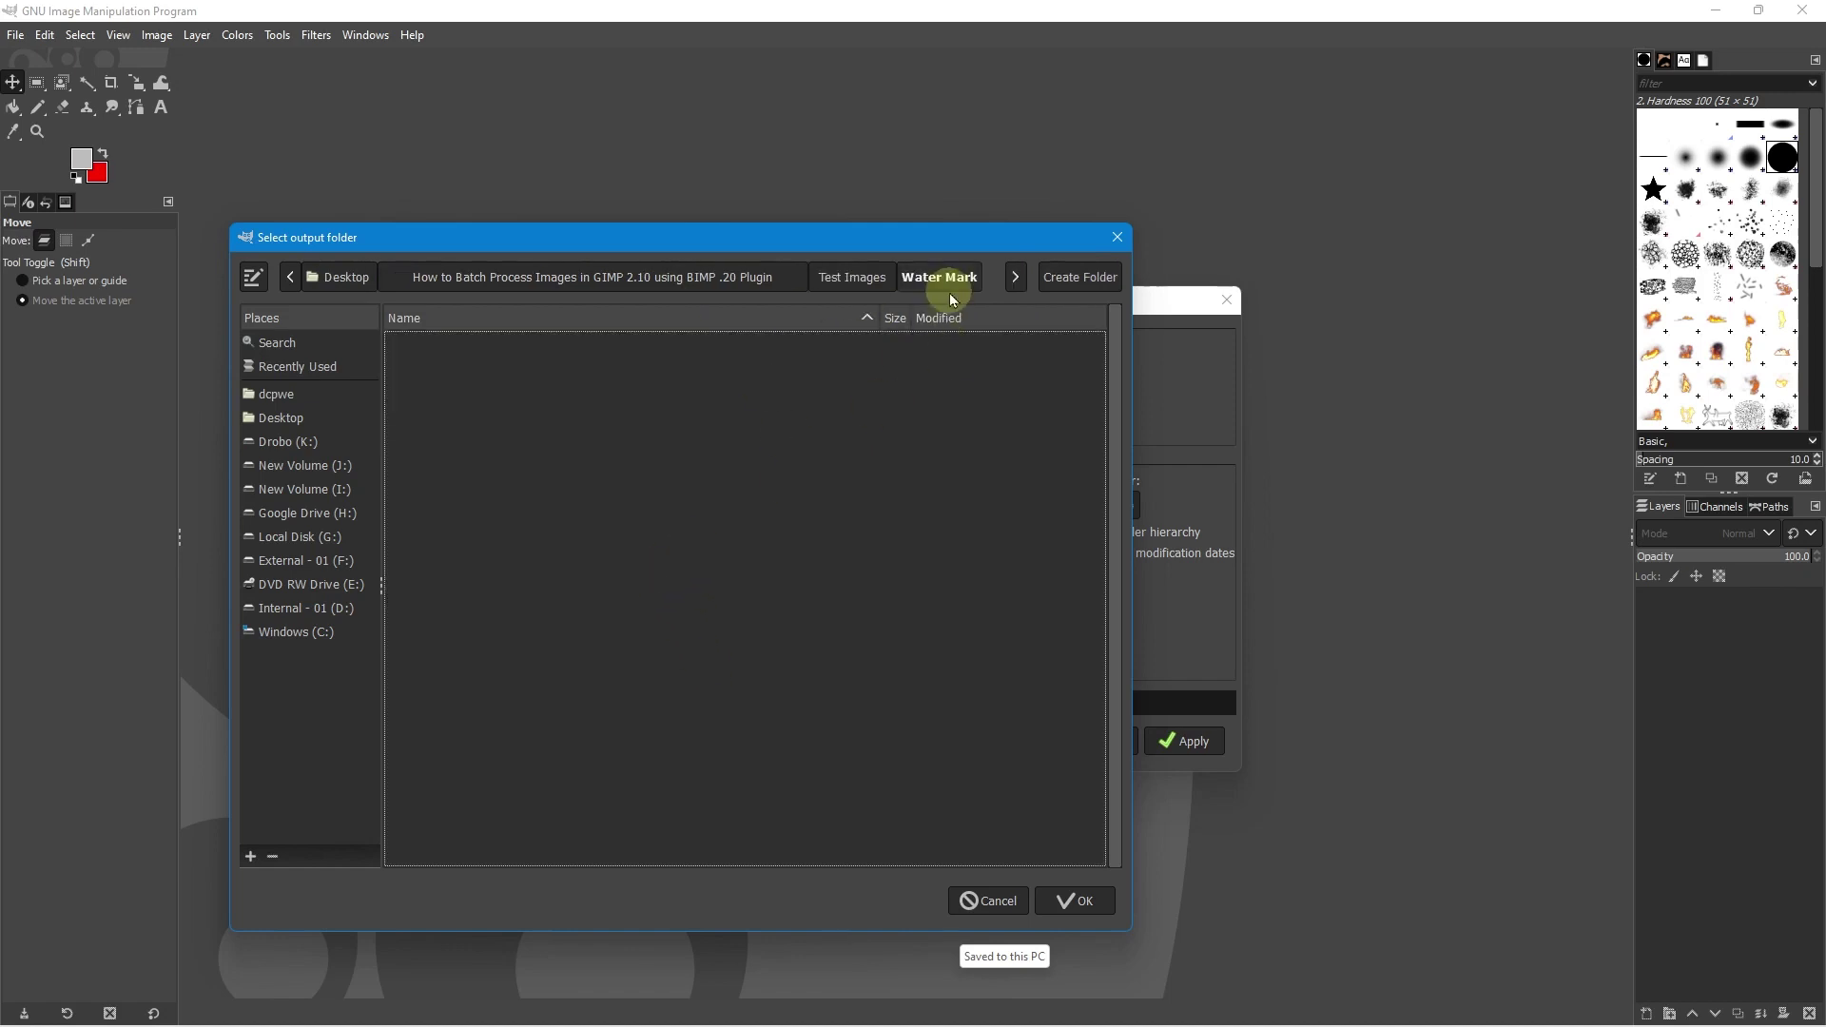
pyautogui.click(1092, 909)
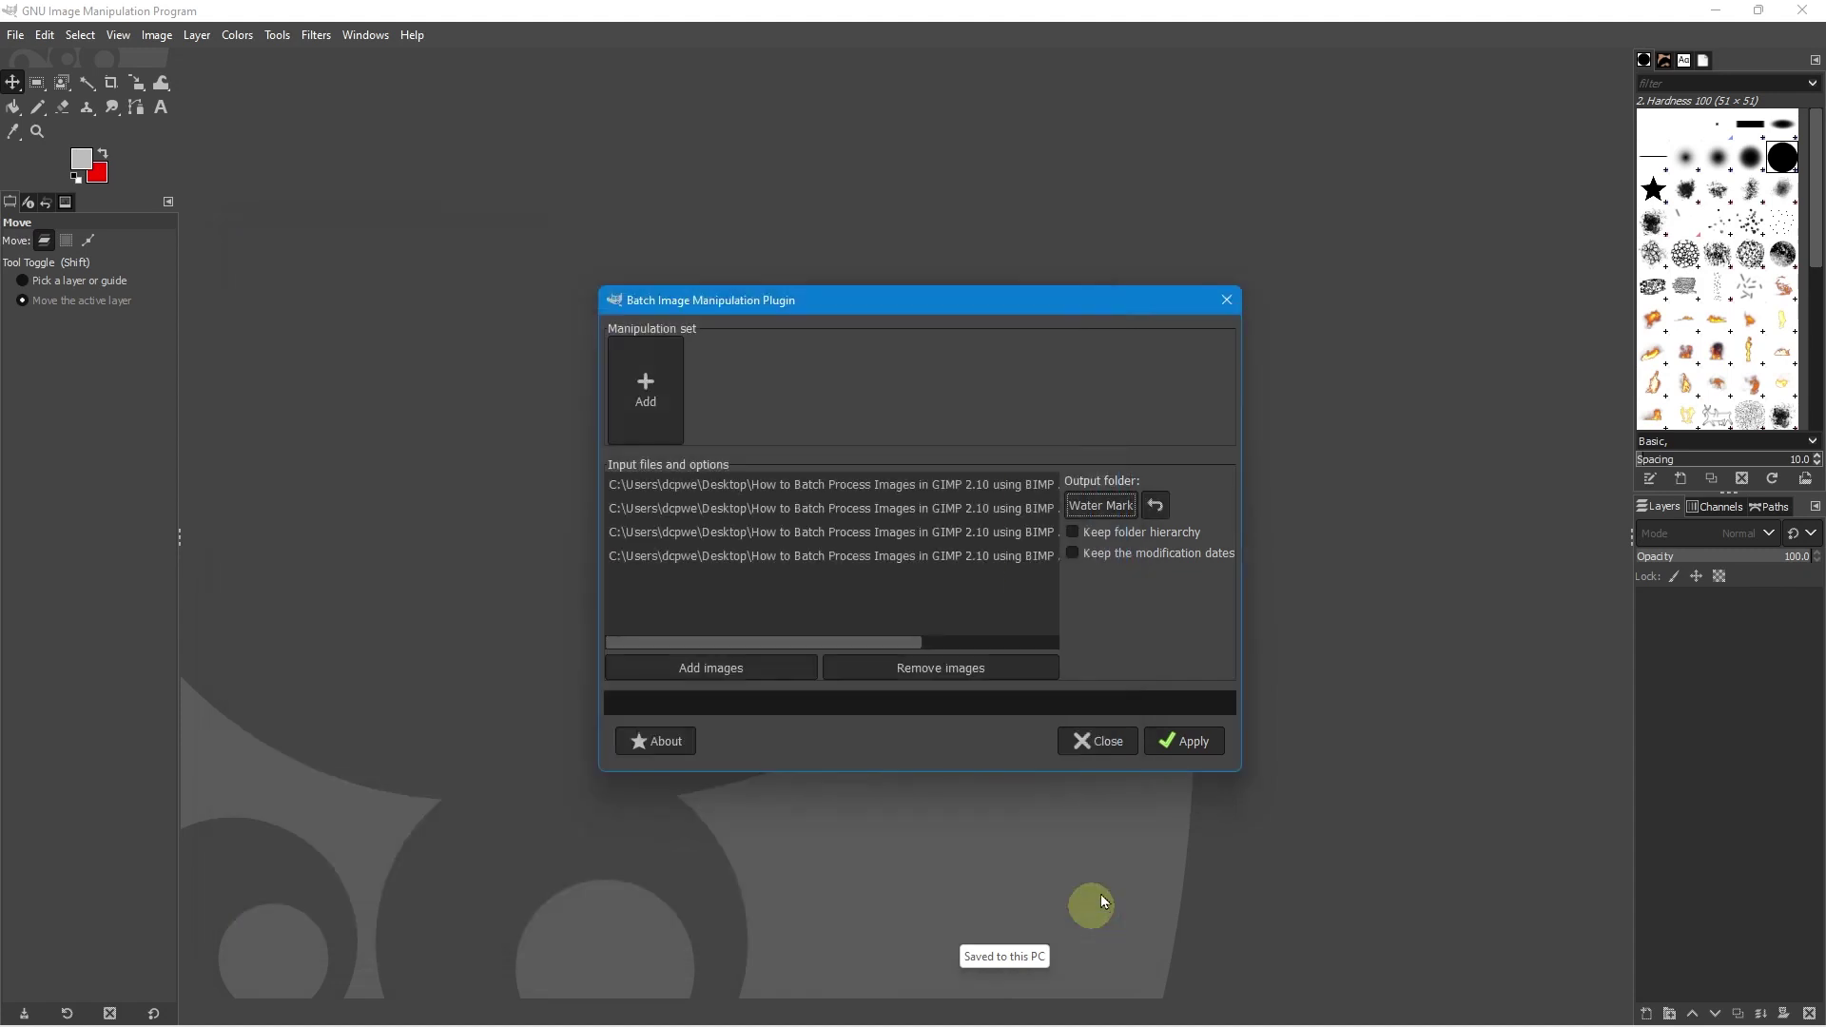
# - Choose 'Add a Watermark' from the manipulation set's Add menu
pyautogui.click(645, 397)
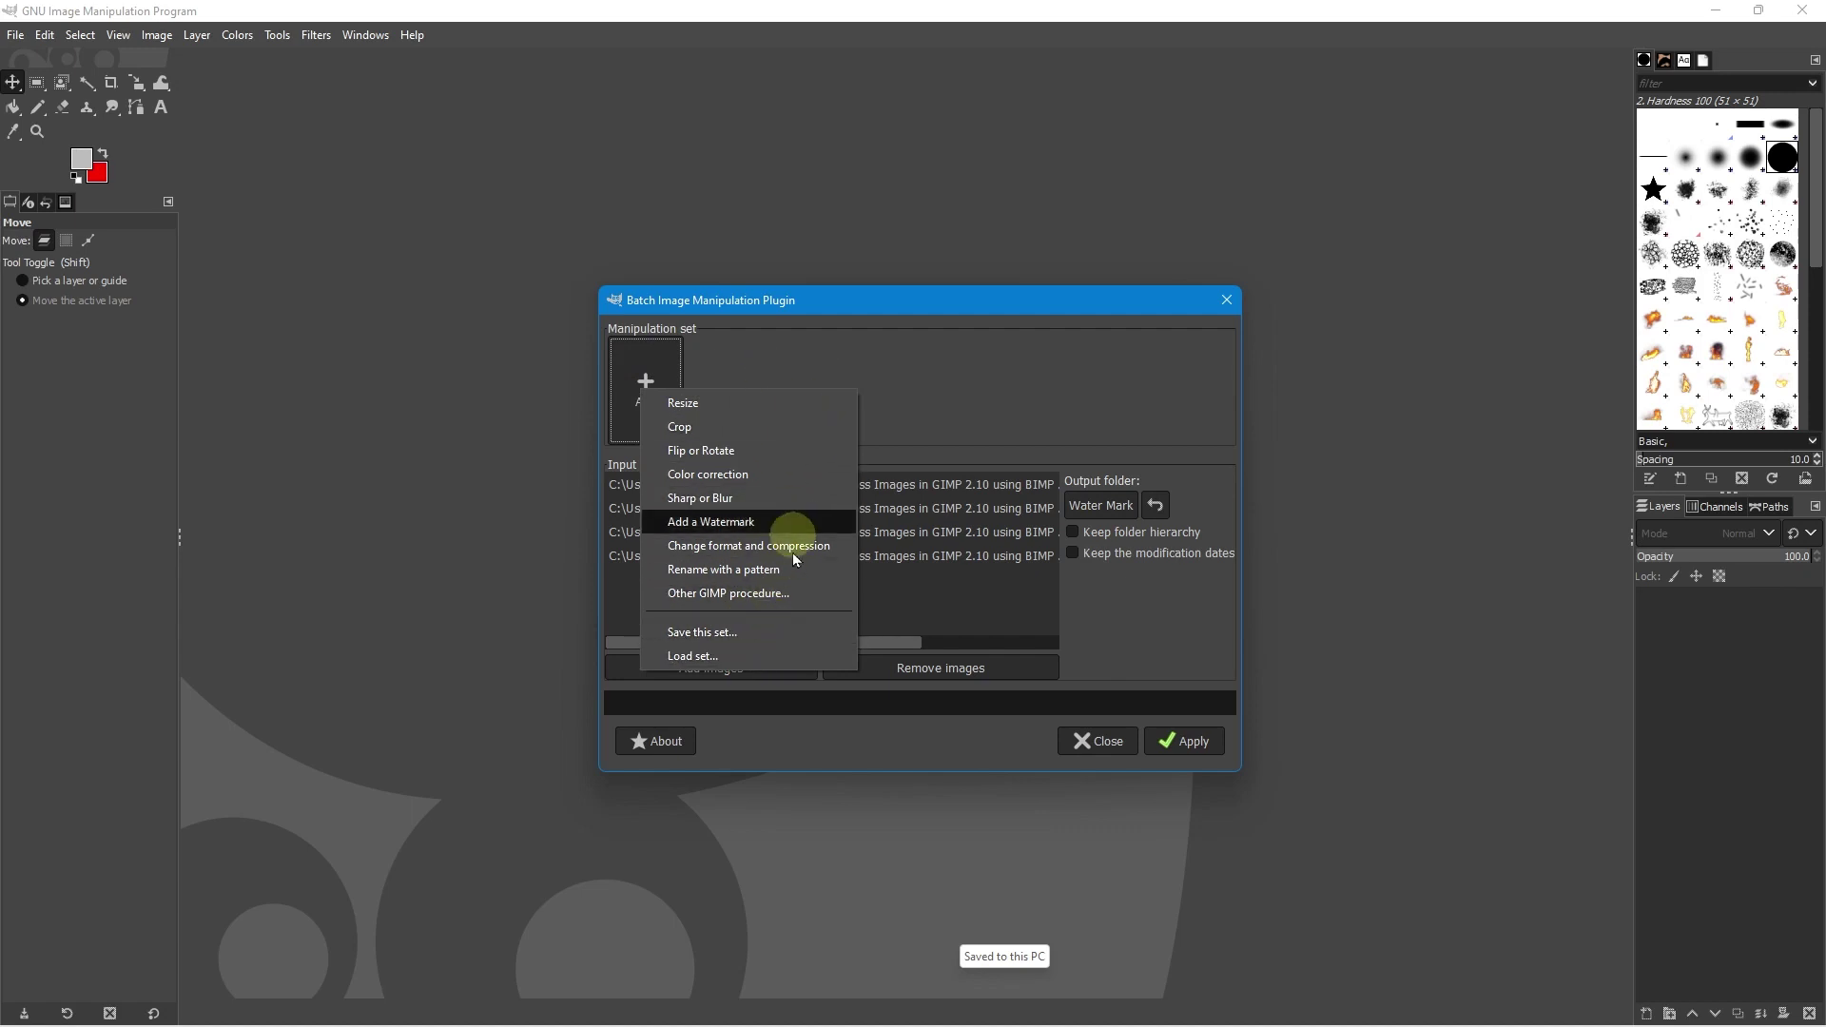
pyautogui.click(751, 523)
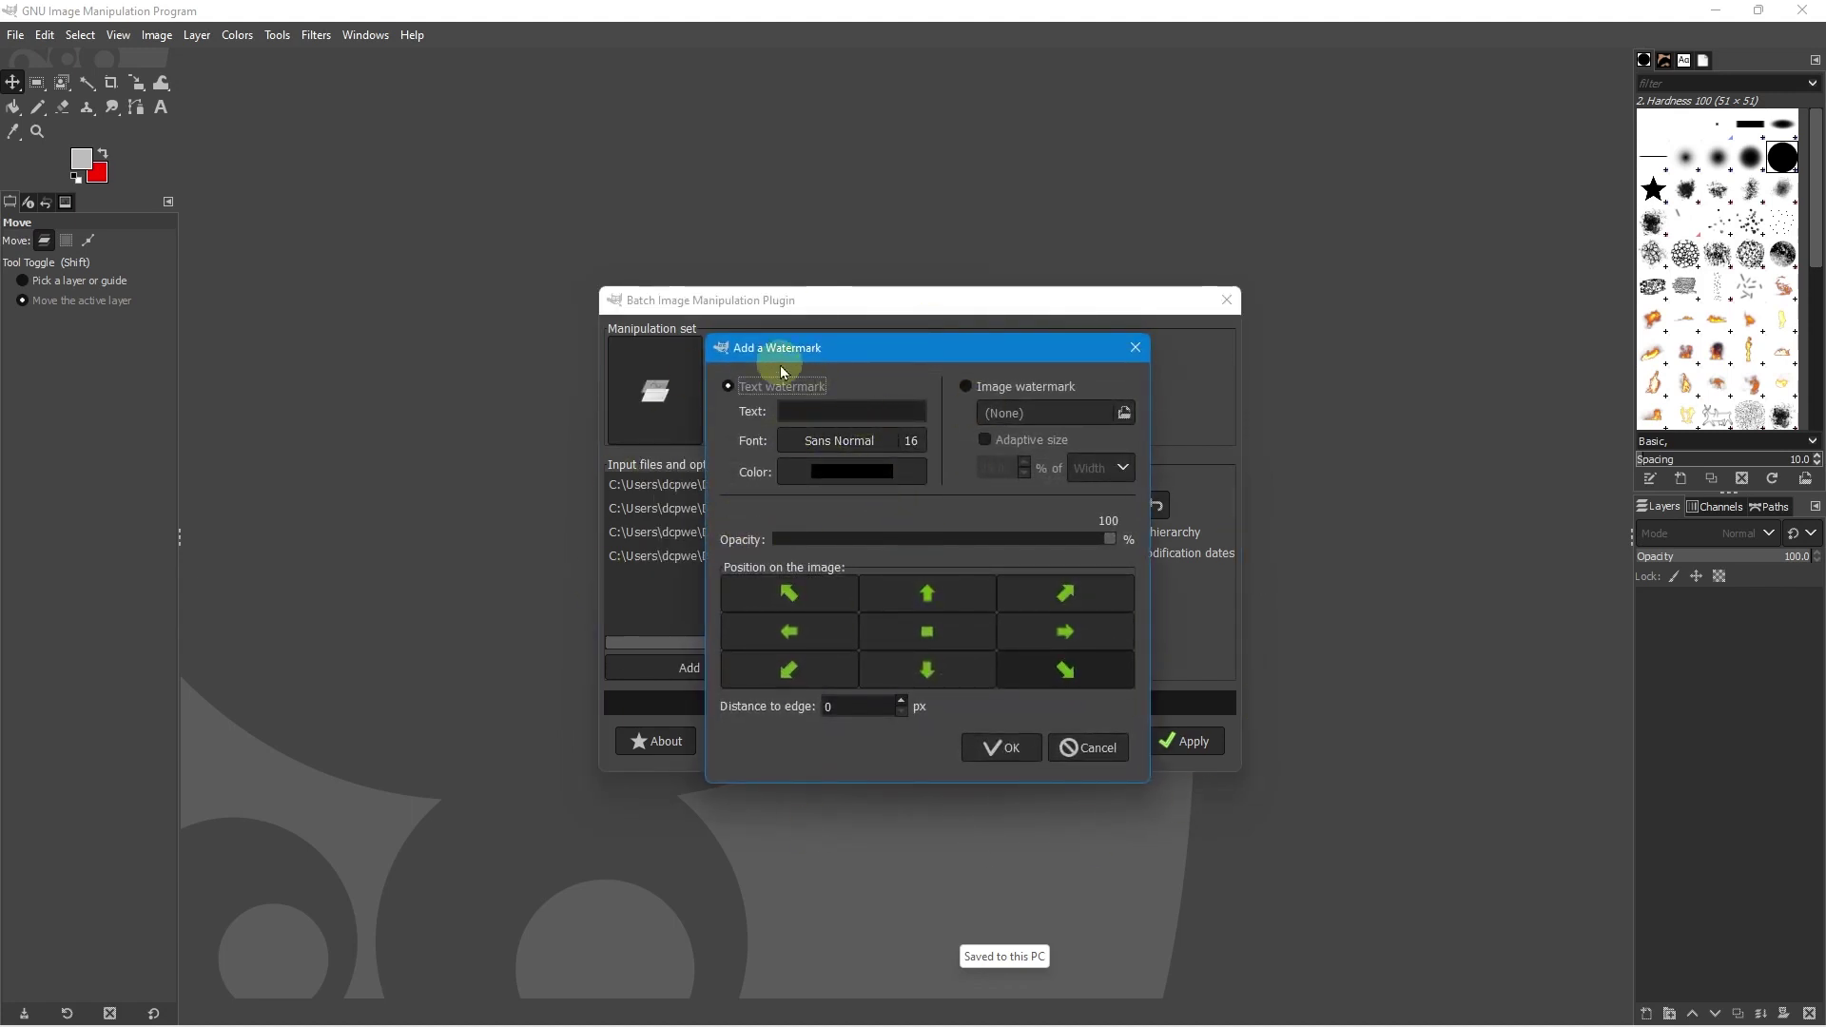
# - Enter 'DCP Web Designers' as the watermark text and set the font to Sans Normal, size 48
pyautogui.click(791, 414)
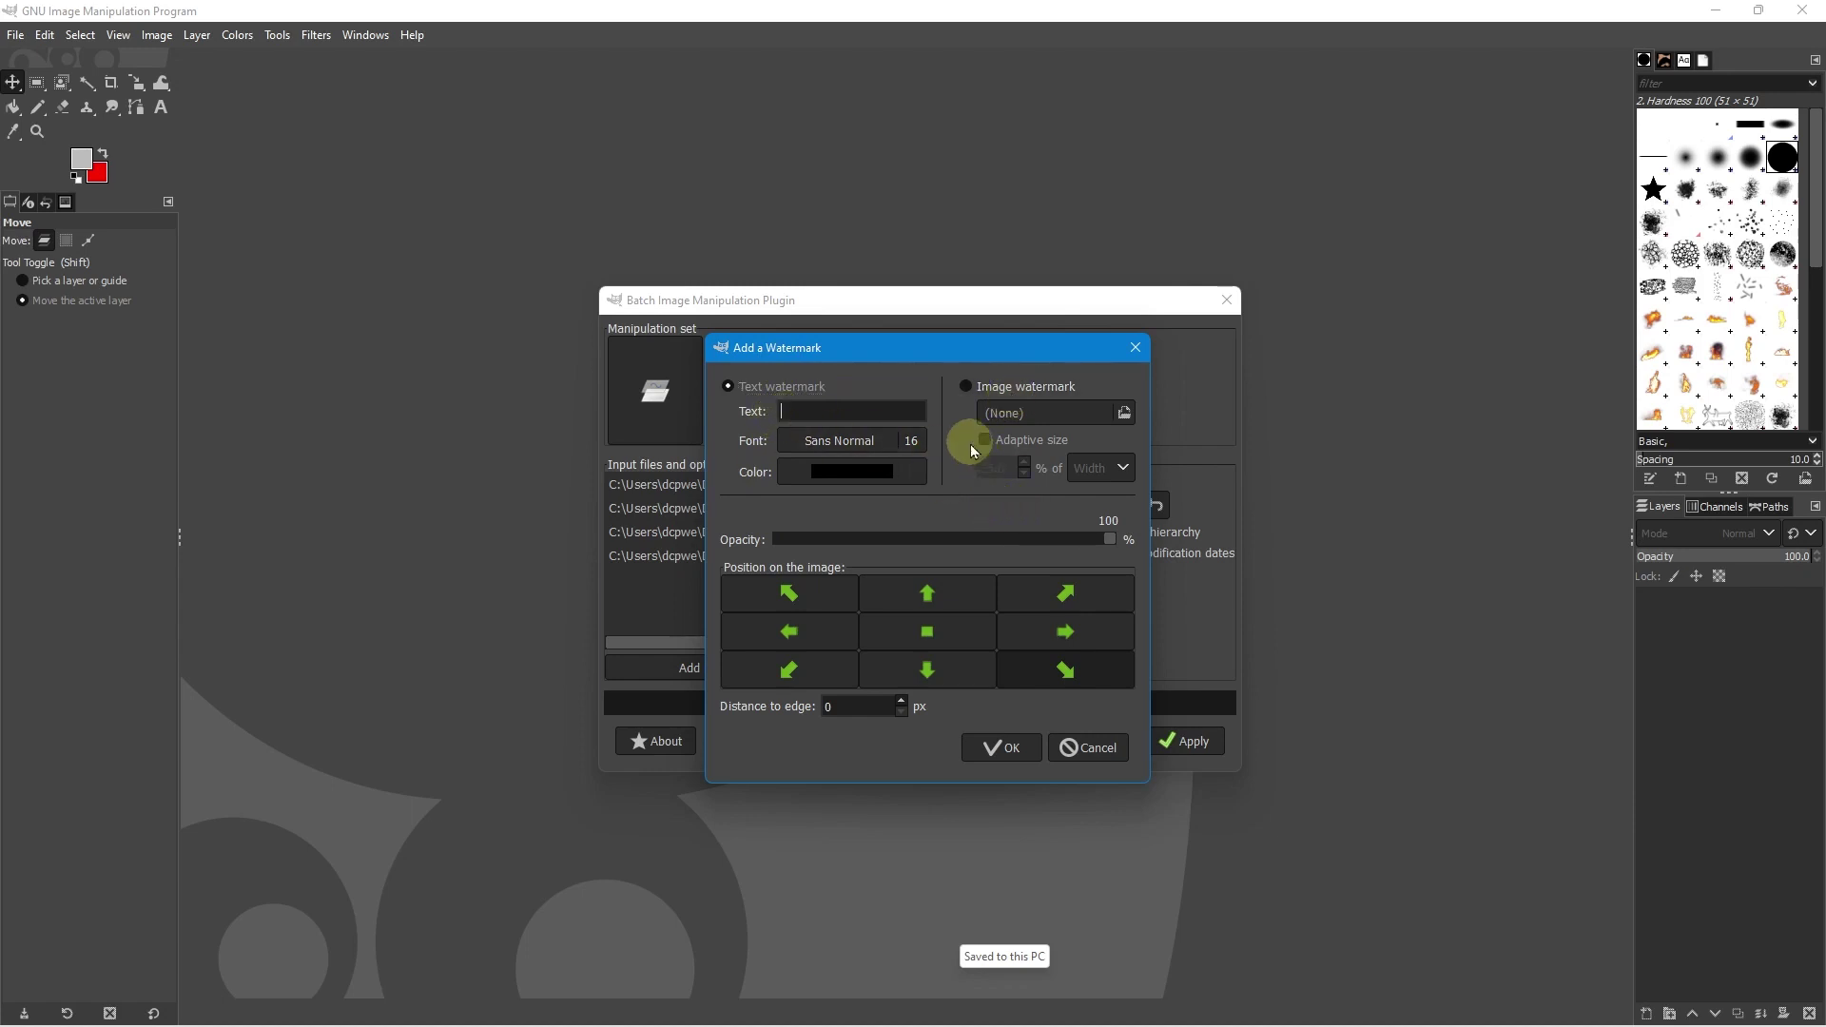
pyautogui.write('DCP Web Designers')
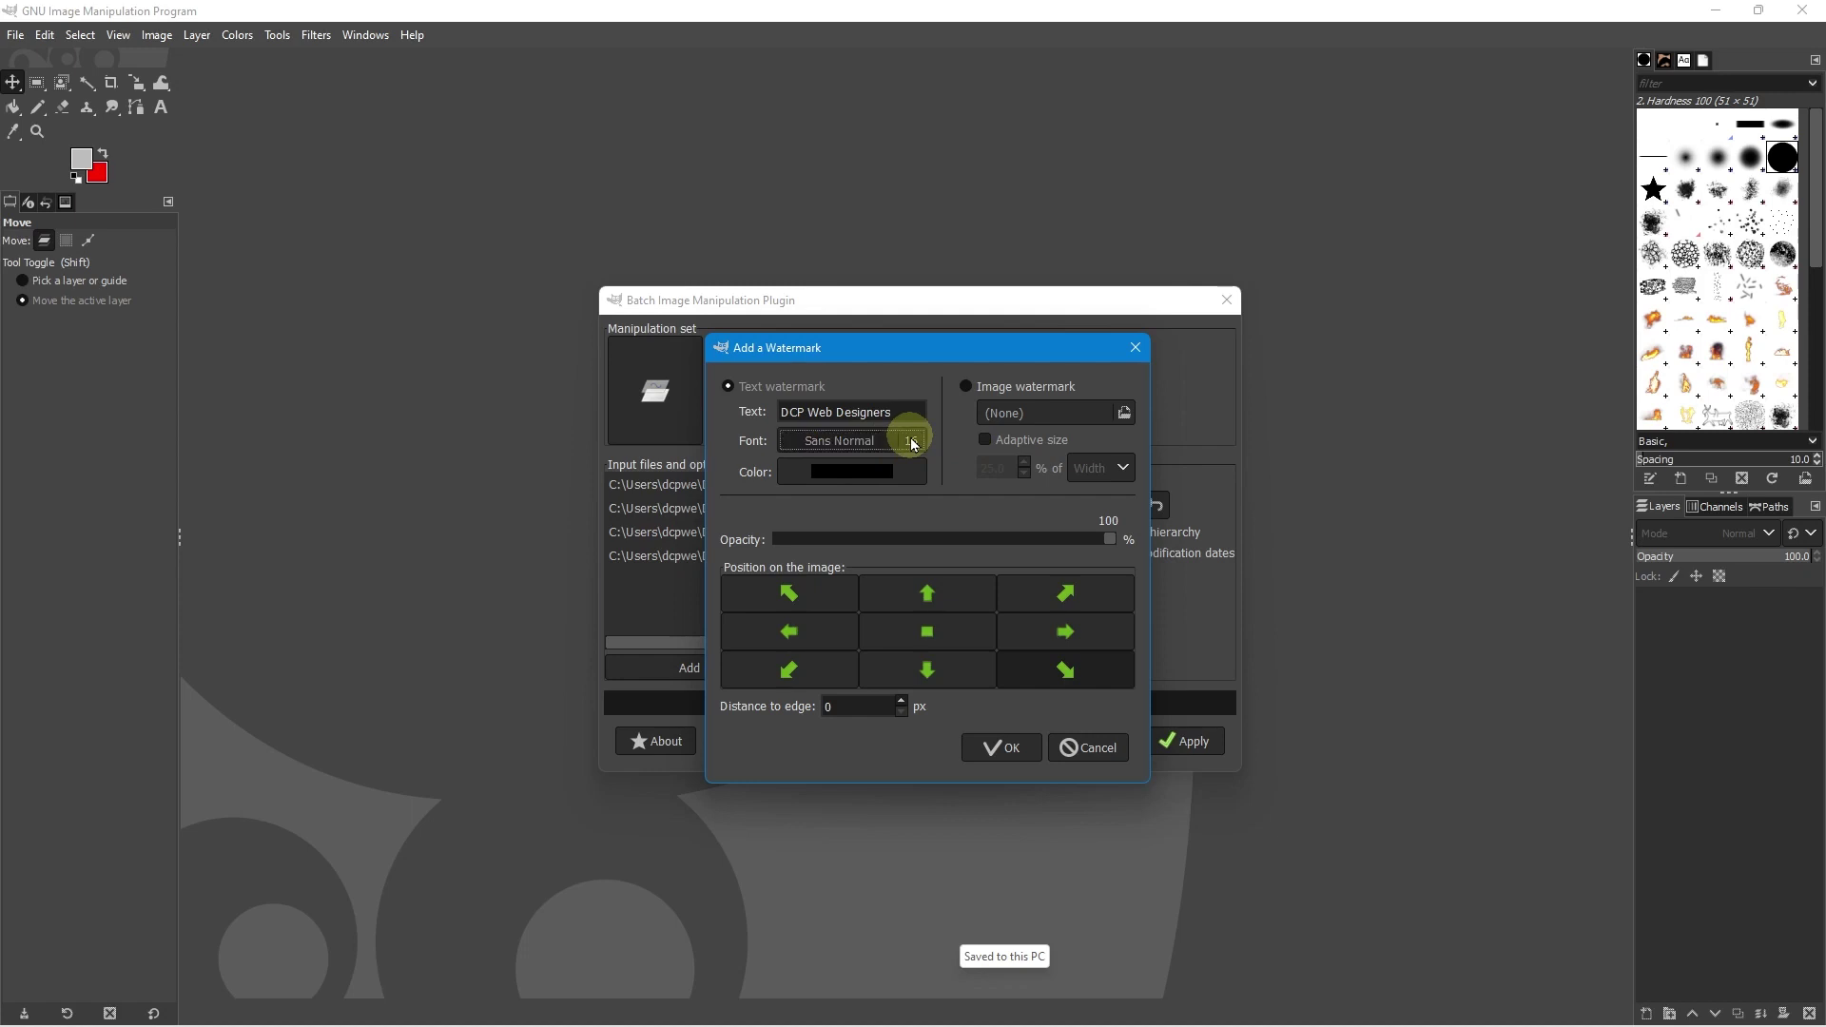
pyautogui.click(913, 443)
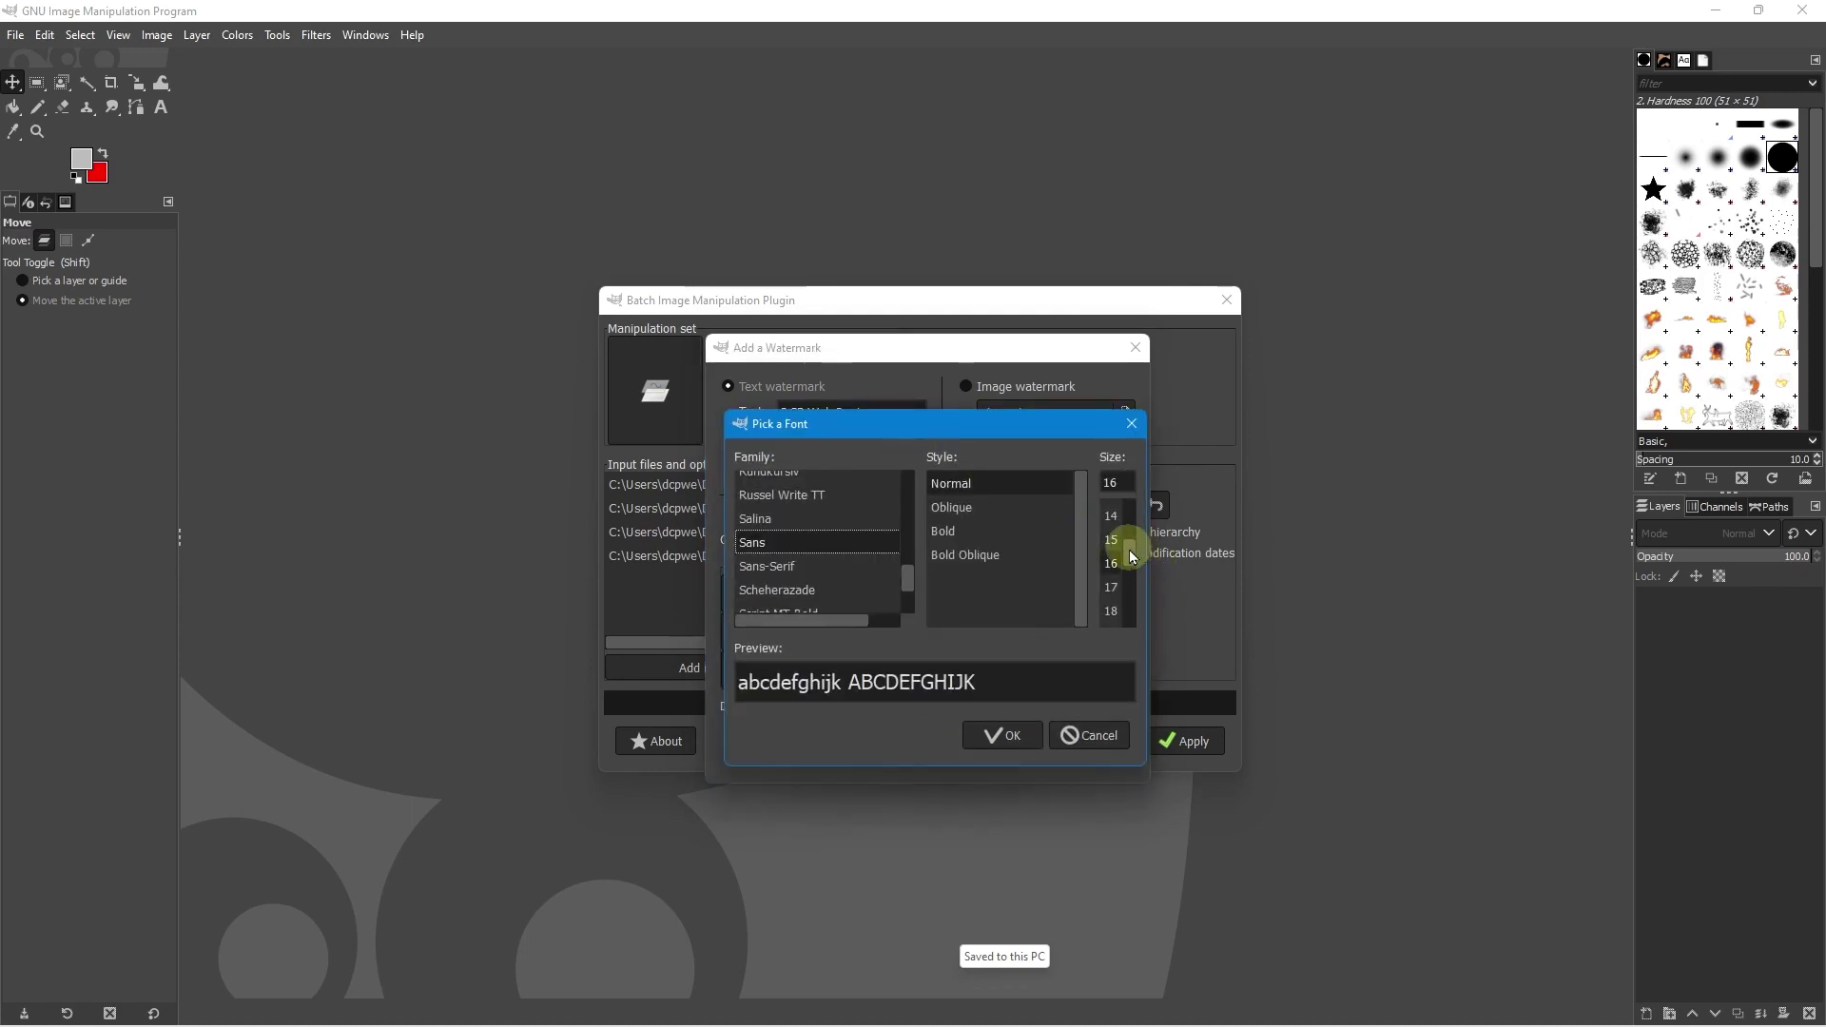
pyautogui.moveTo(1130, 556); pyautogui.dragTo(1133, 603)
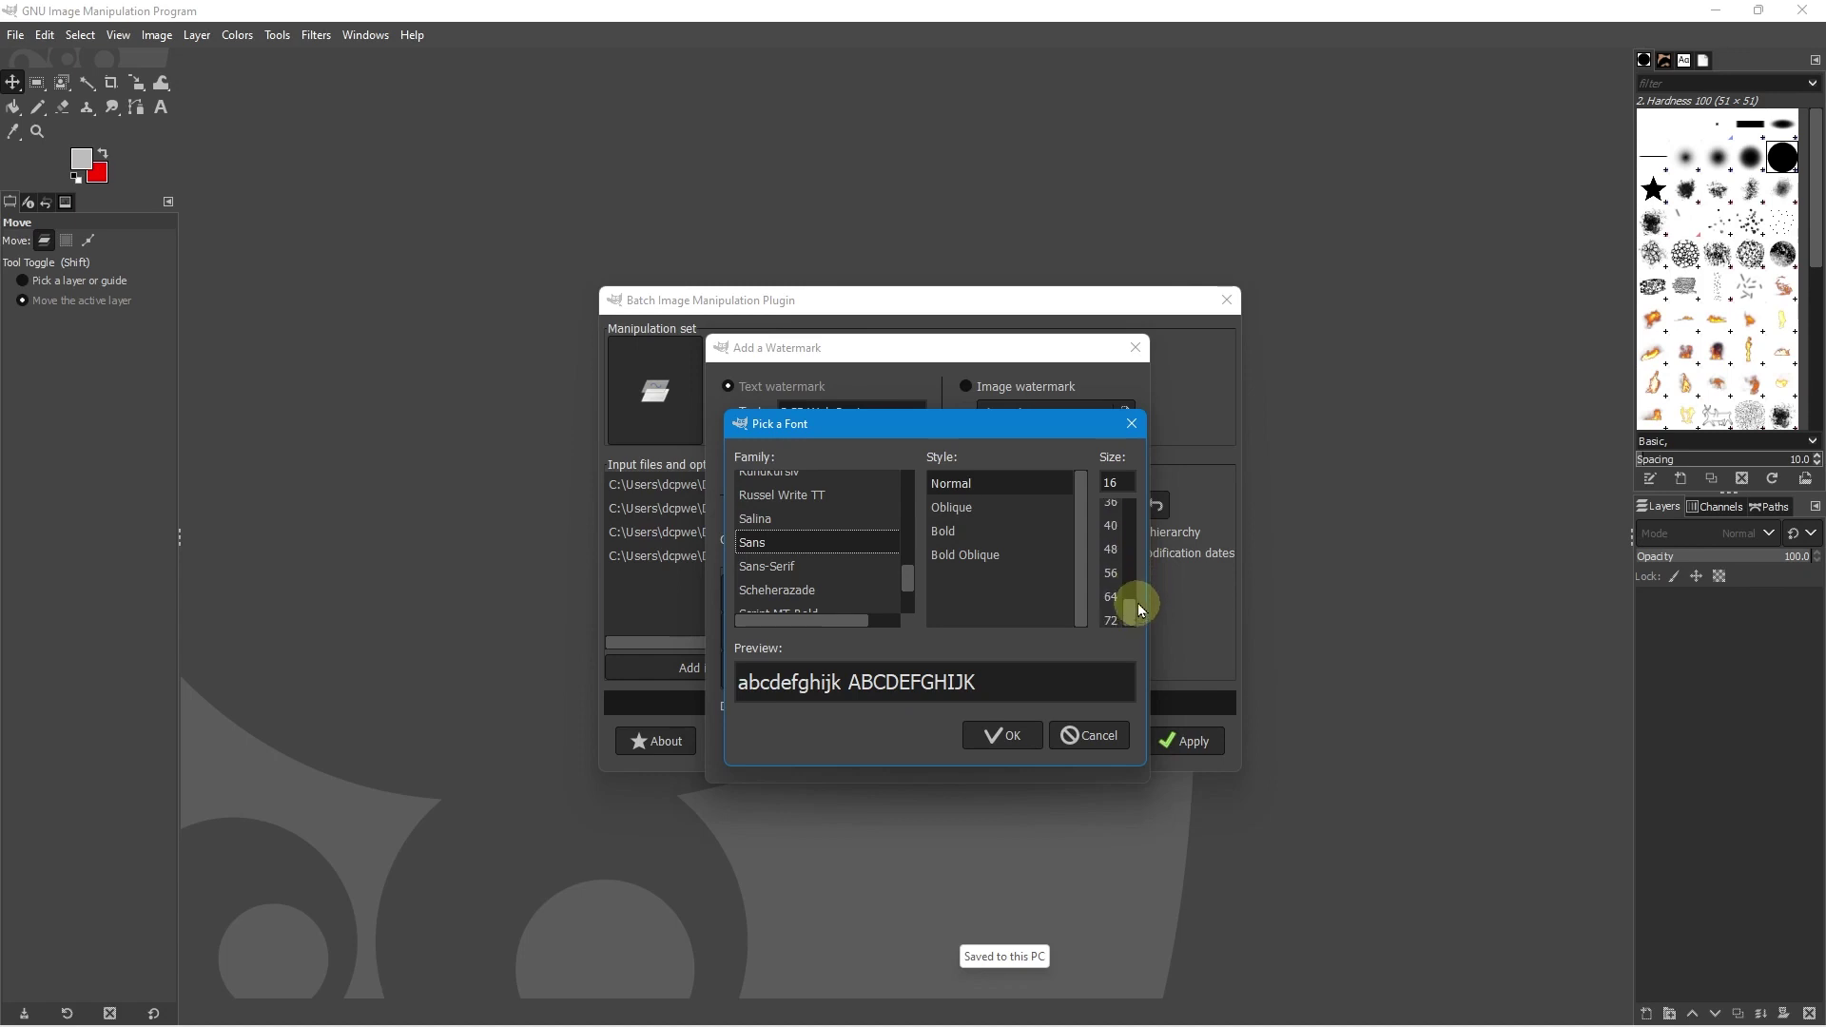
pyautogui.click(1110, 549)
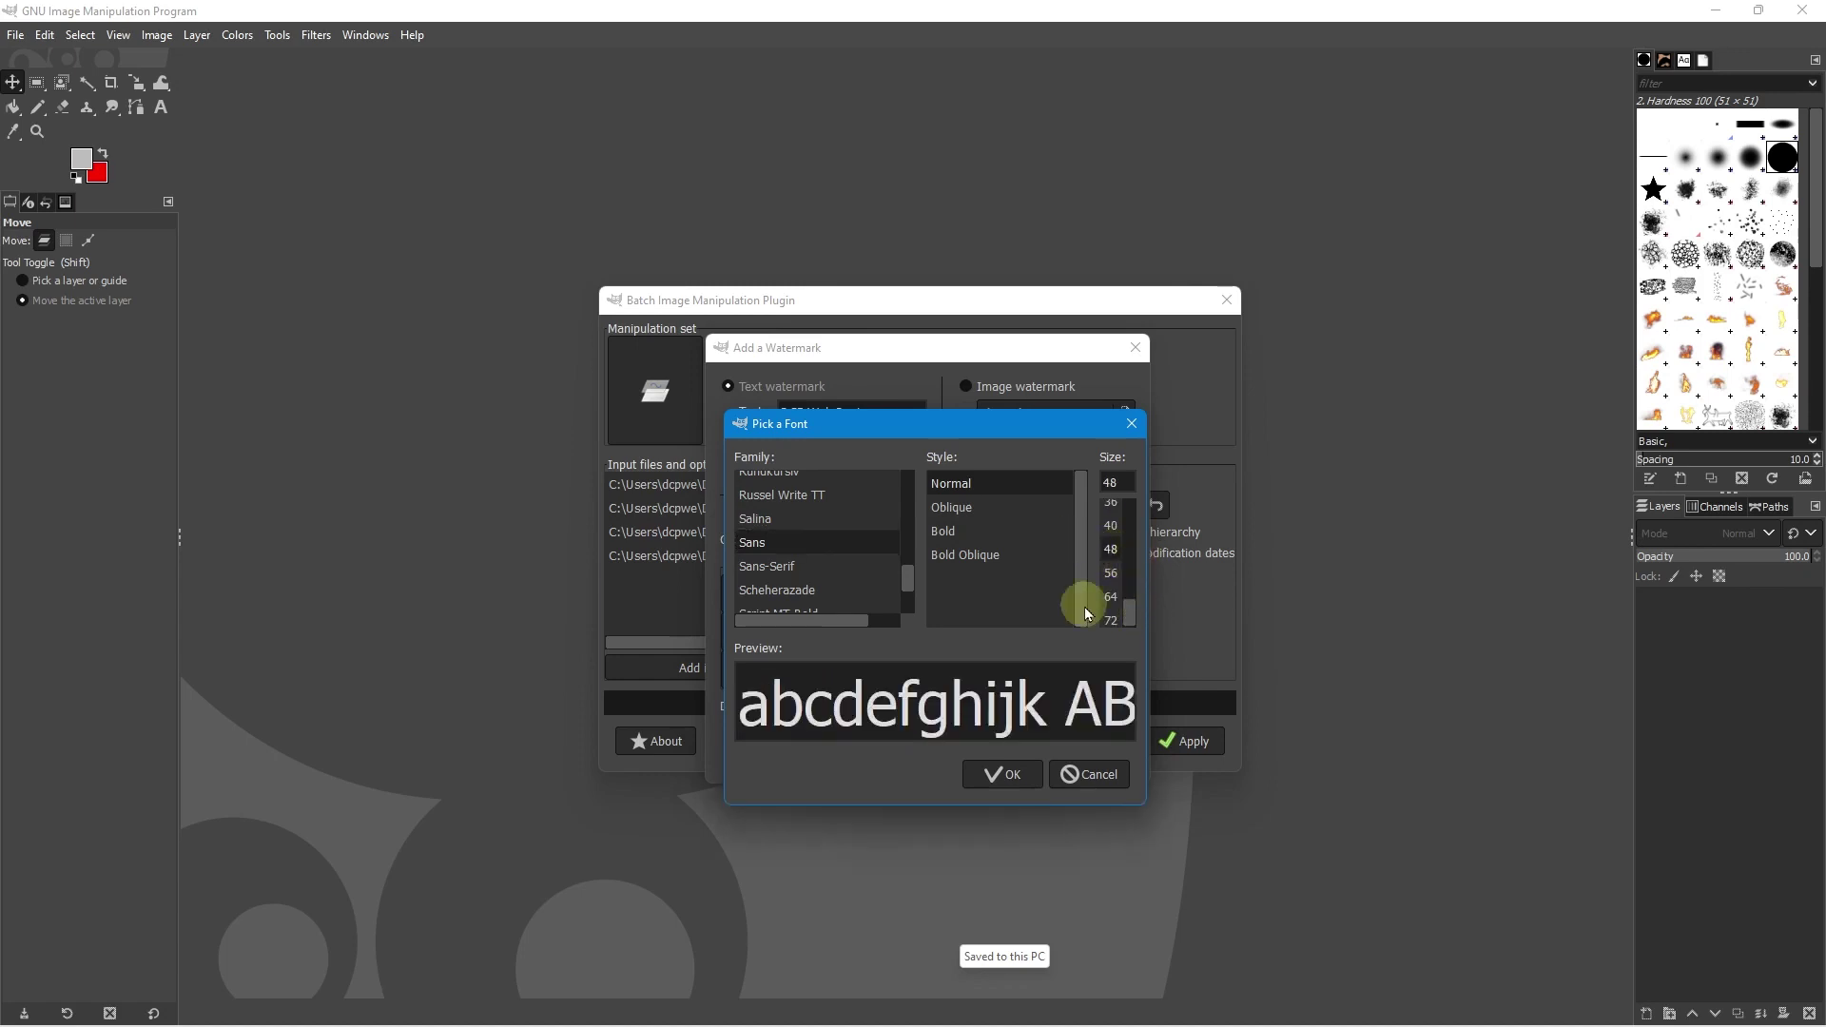
# - Confirm the font choice and make the watermark colour white (#FFFFFF)
pyautogui.click(1018, 775)
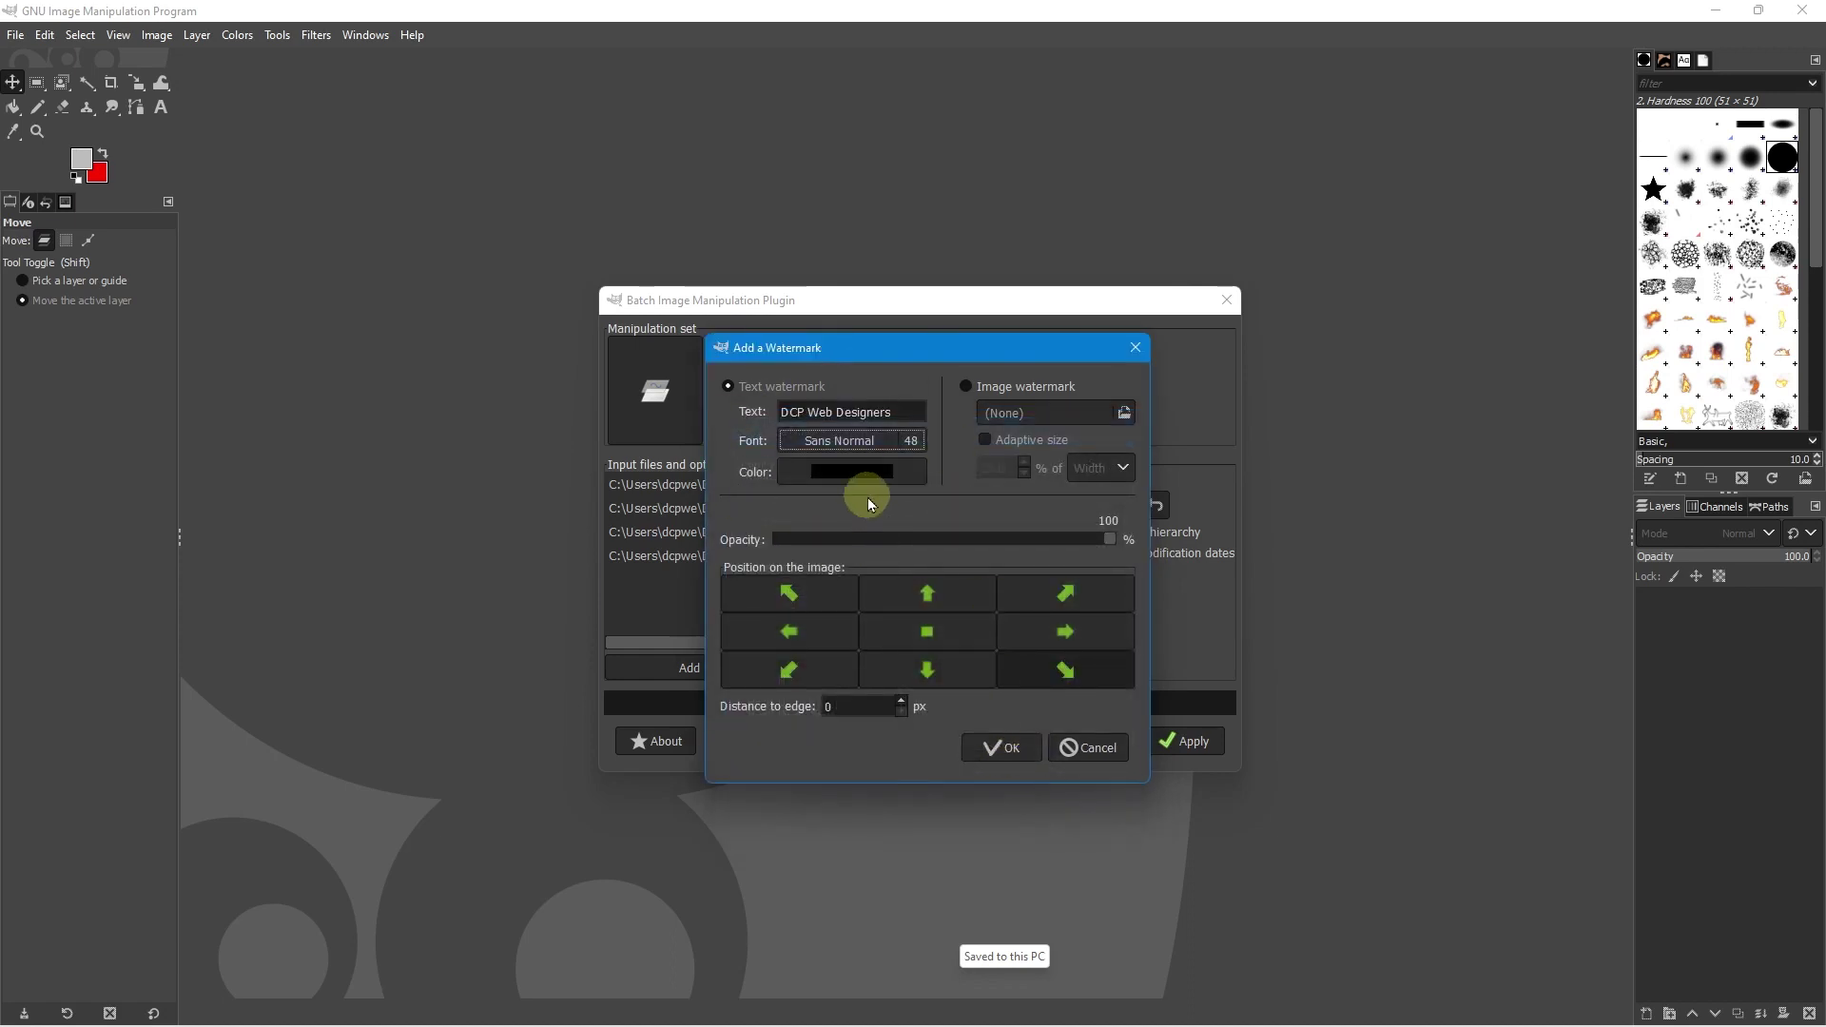
pyautogui.click(852, 473)
pyautogui.moveTo(789, 567); pyautogui.dragTo(740, 622)
pyautogui.click(1031, 706)
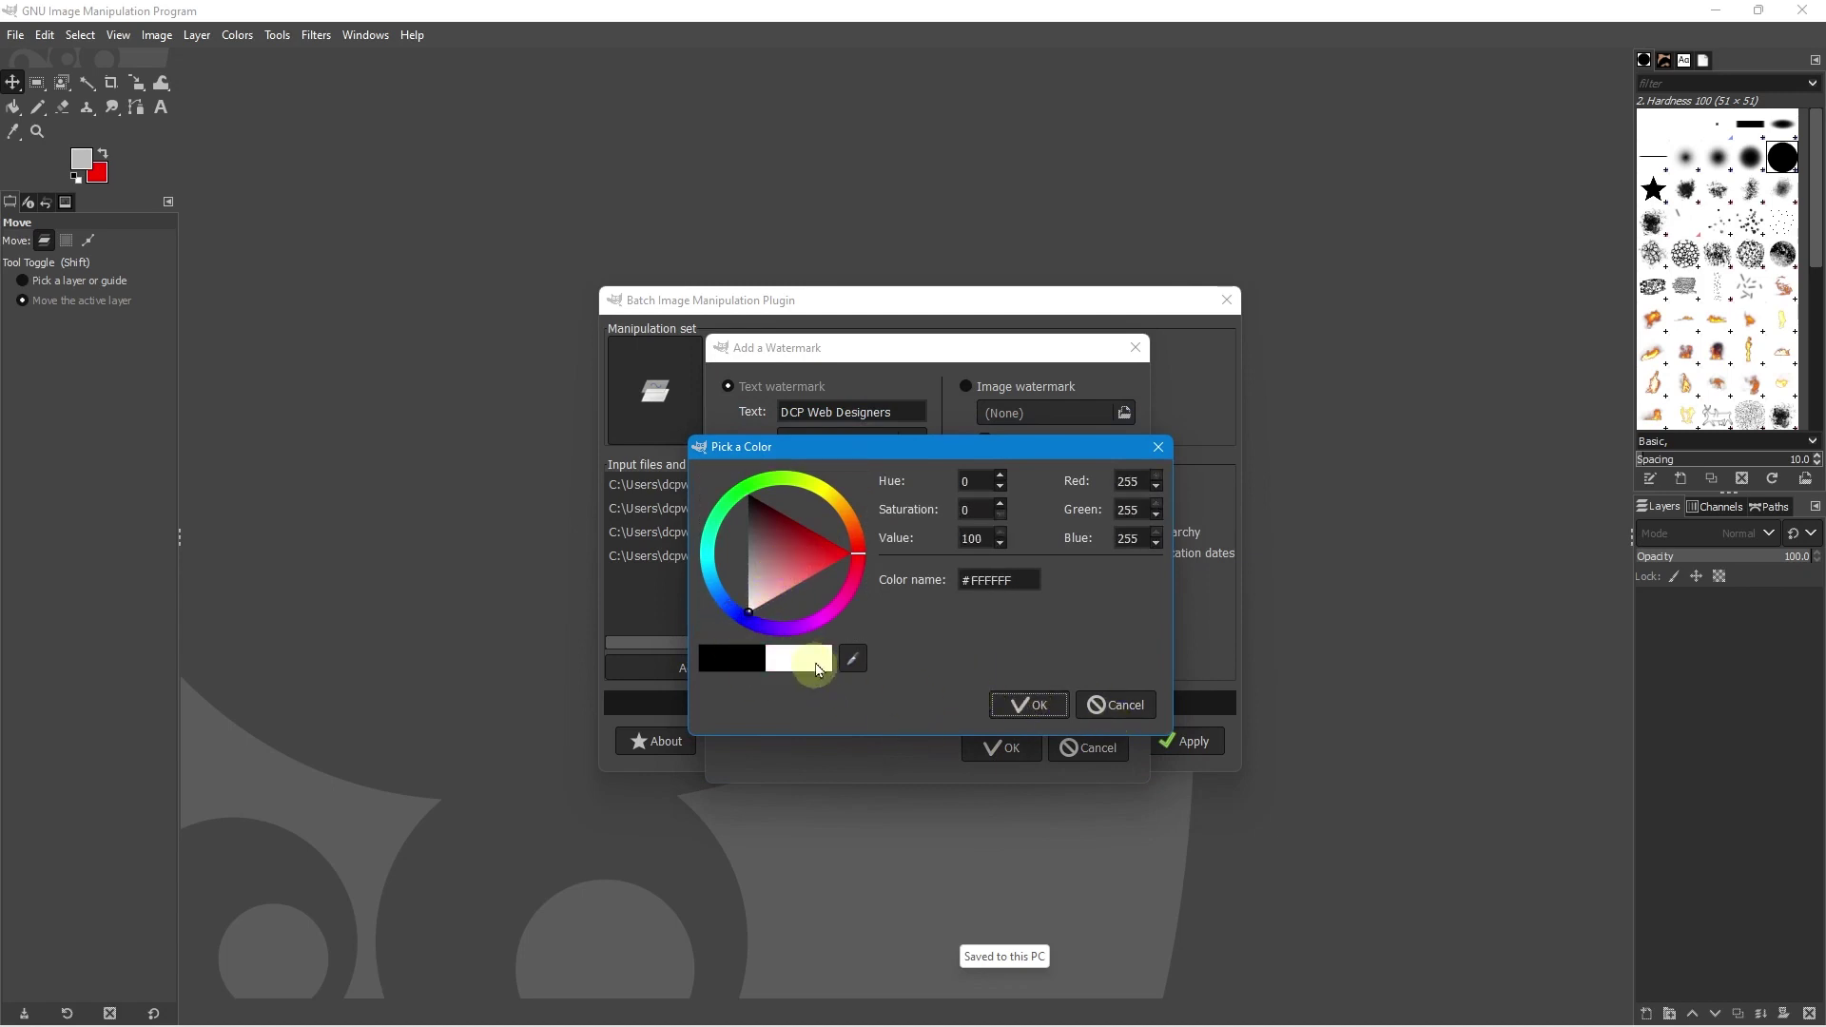
pyautogui.click(1018, 711)
pyautogui.click(1018, 712)
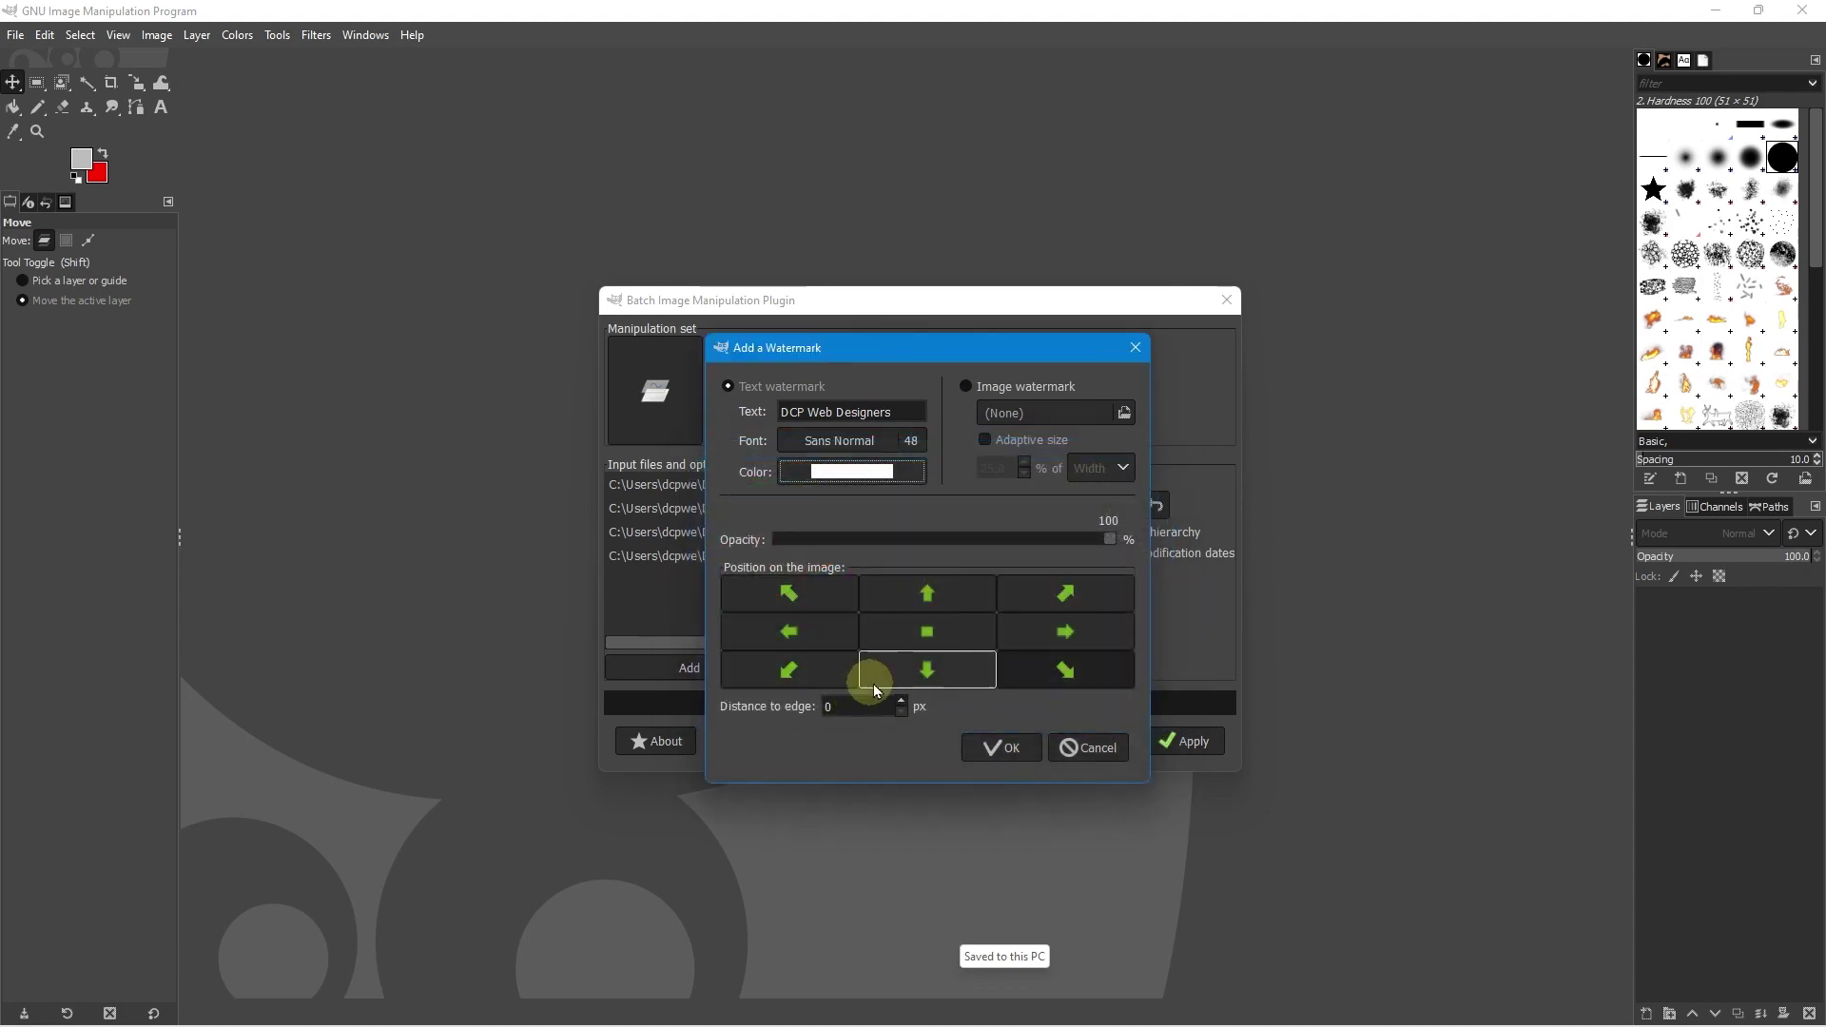
# - Set opacity to 80, place it bottom-right 100 px from the edge, and add the watermark
pyautogui.click(1088, 643)
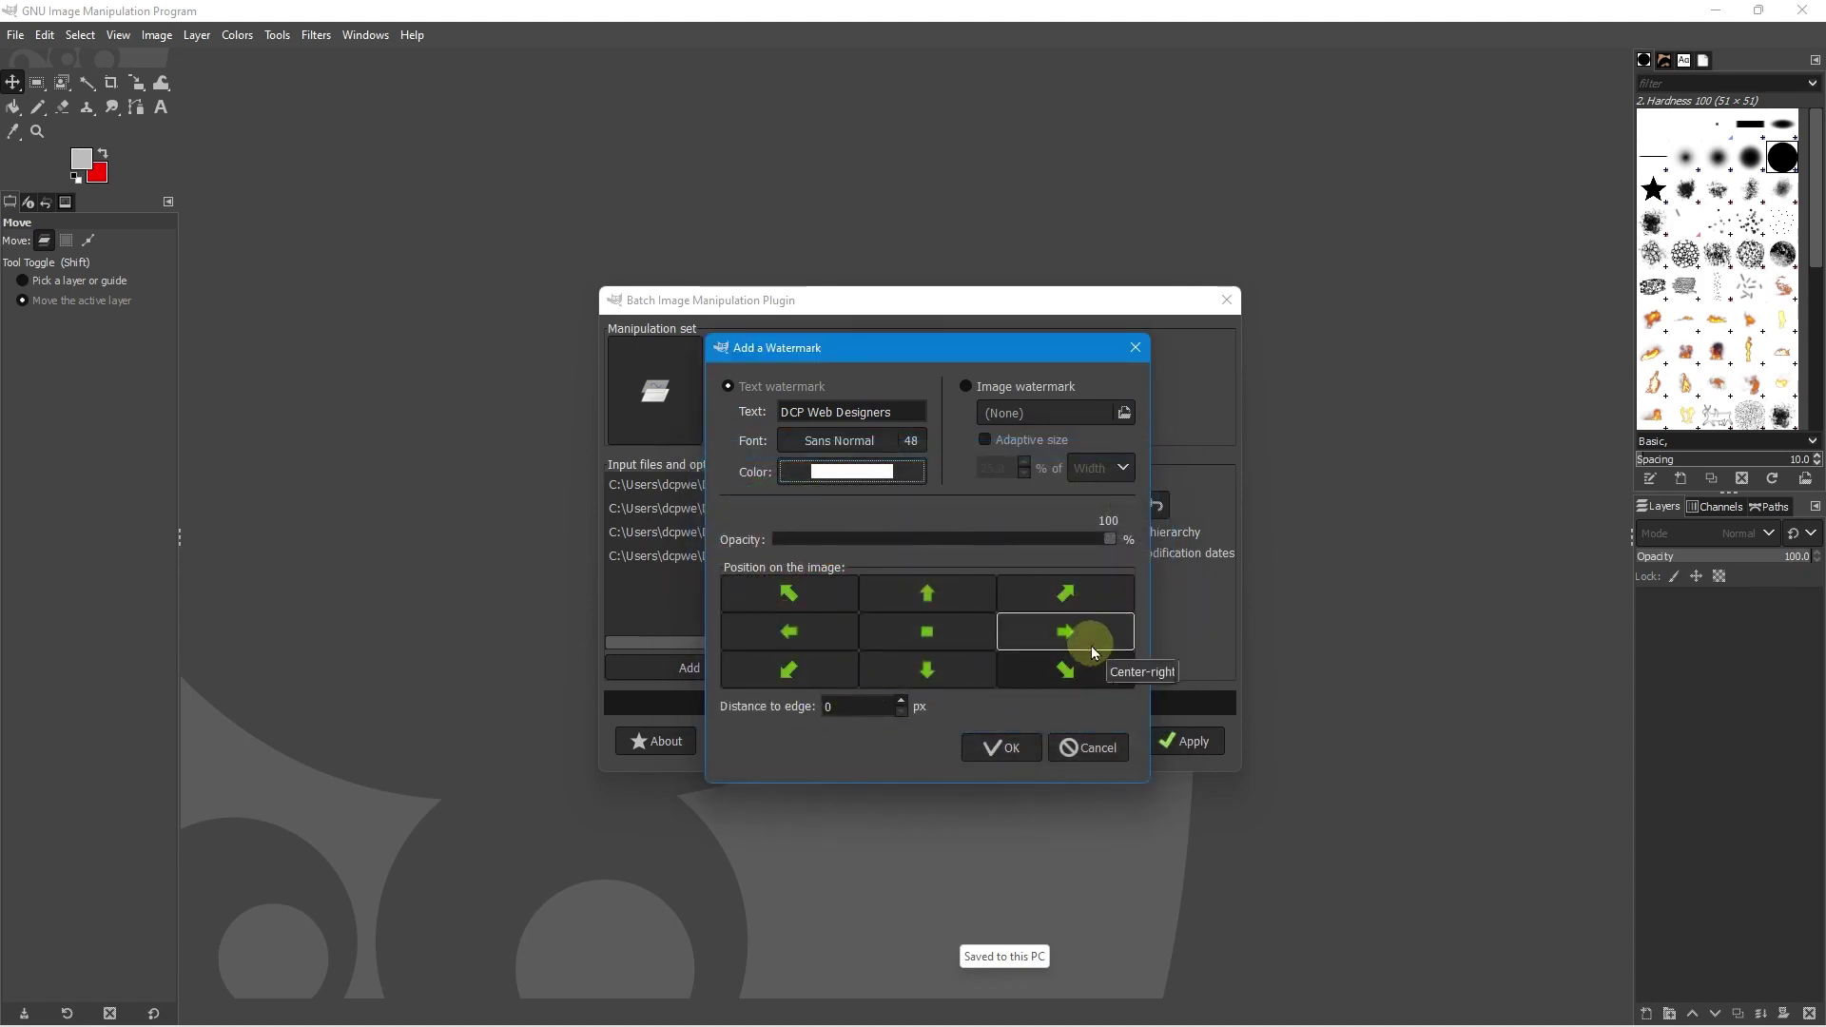
pyautogui.moveTo(1092, 539); pyautogui.dragTo(1042, 538)
pyautogui.click(1041, 684)
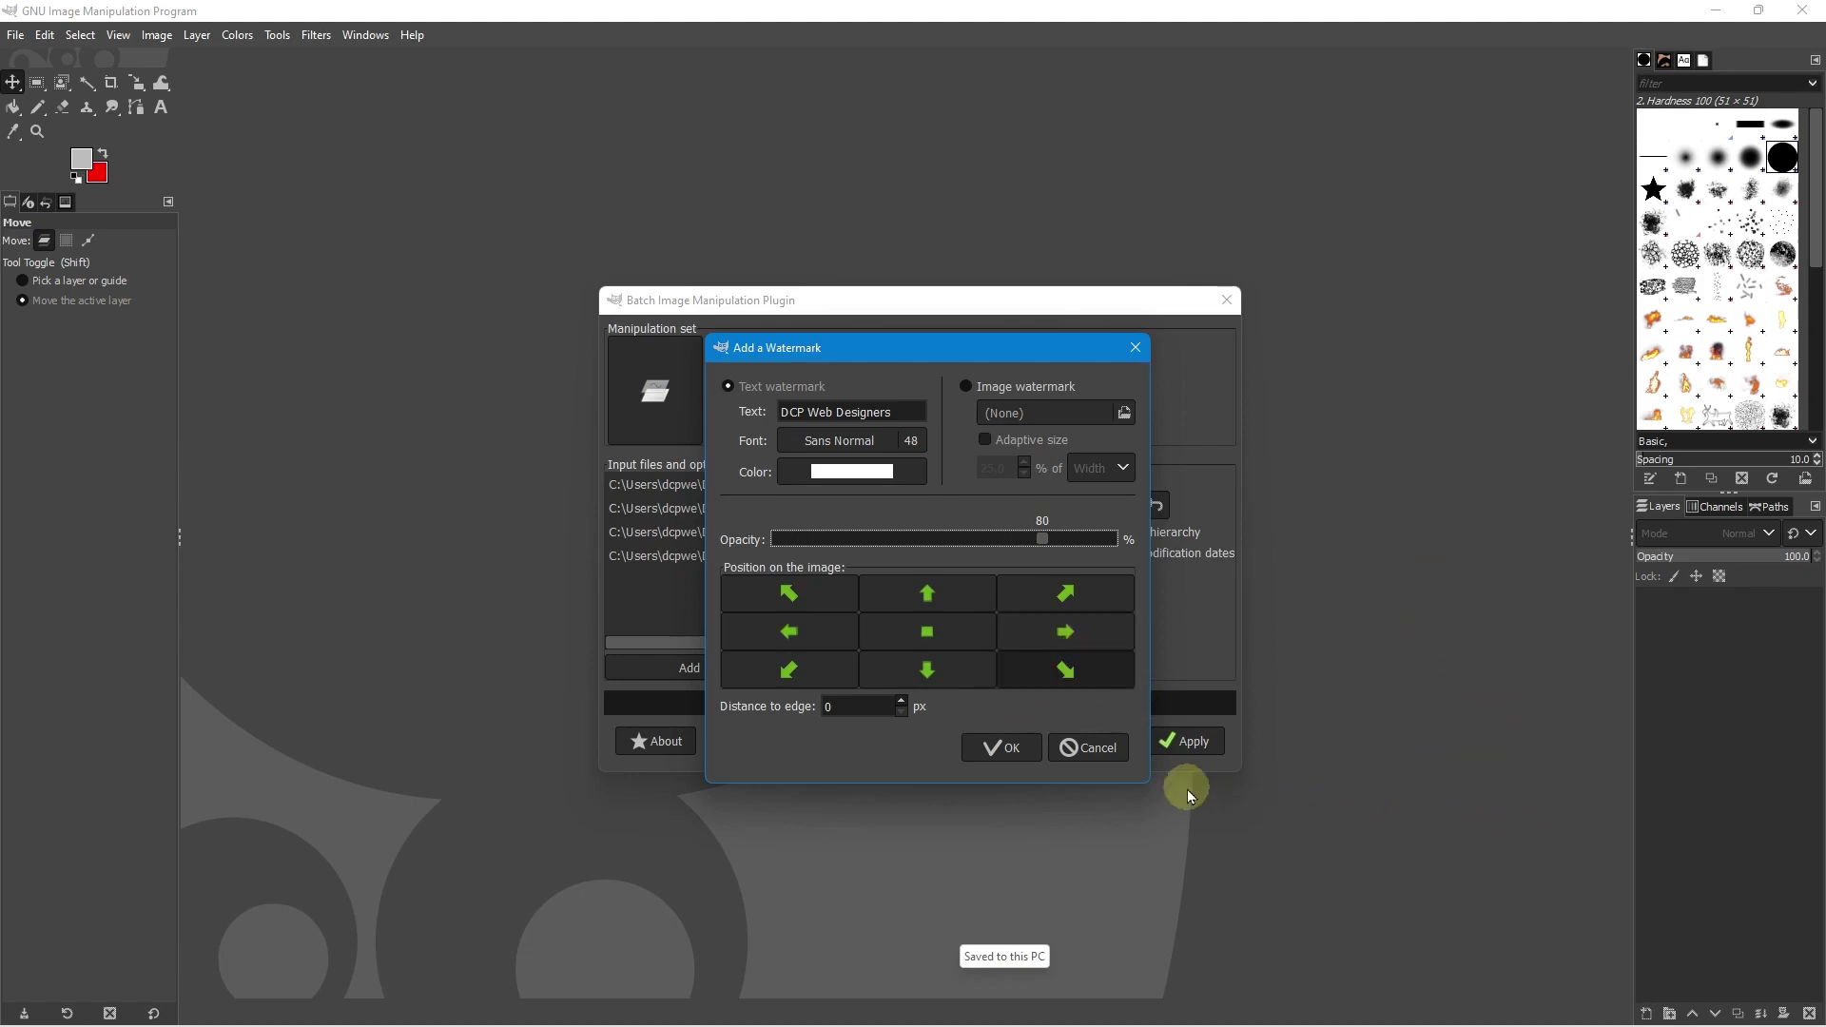
pyautogui.click(831, 707)
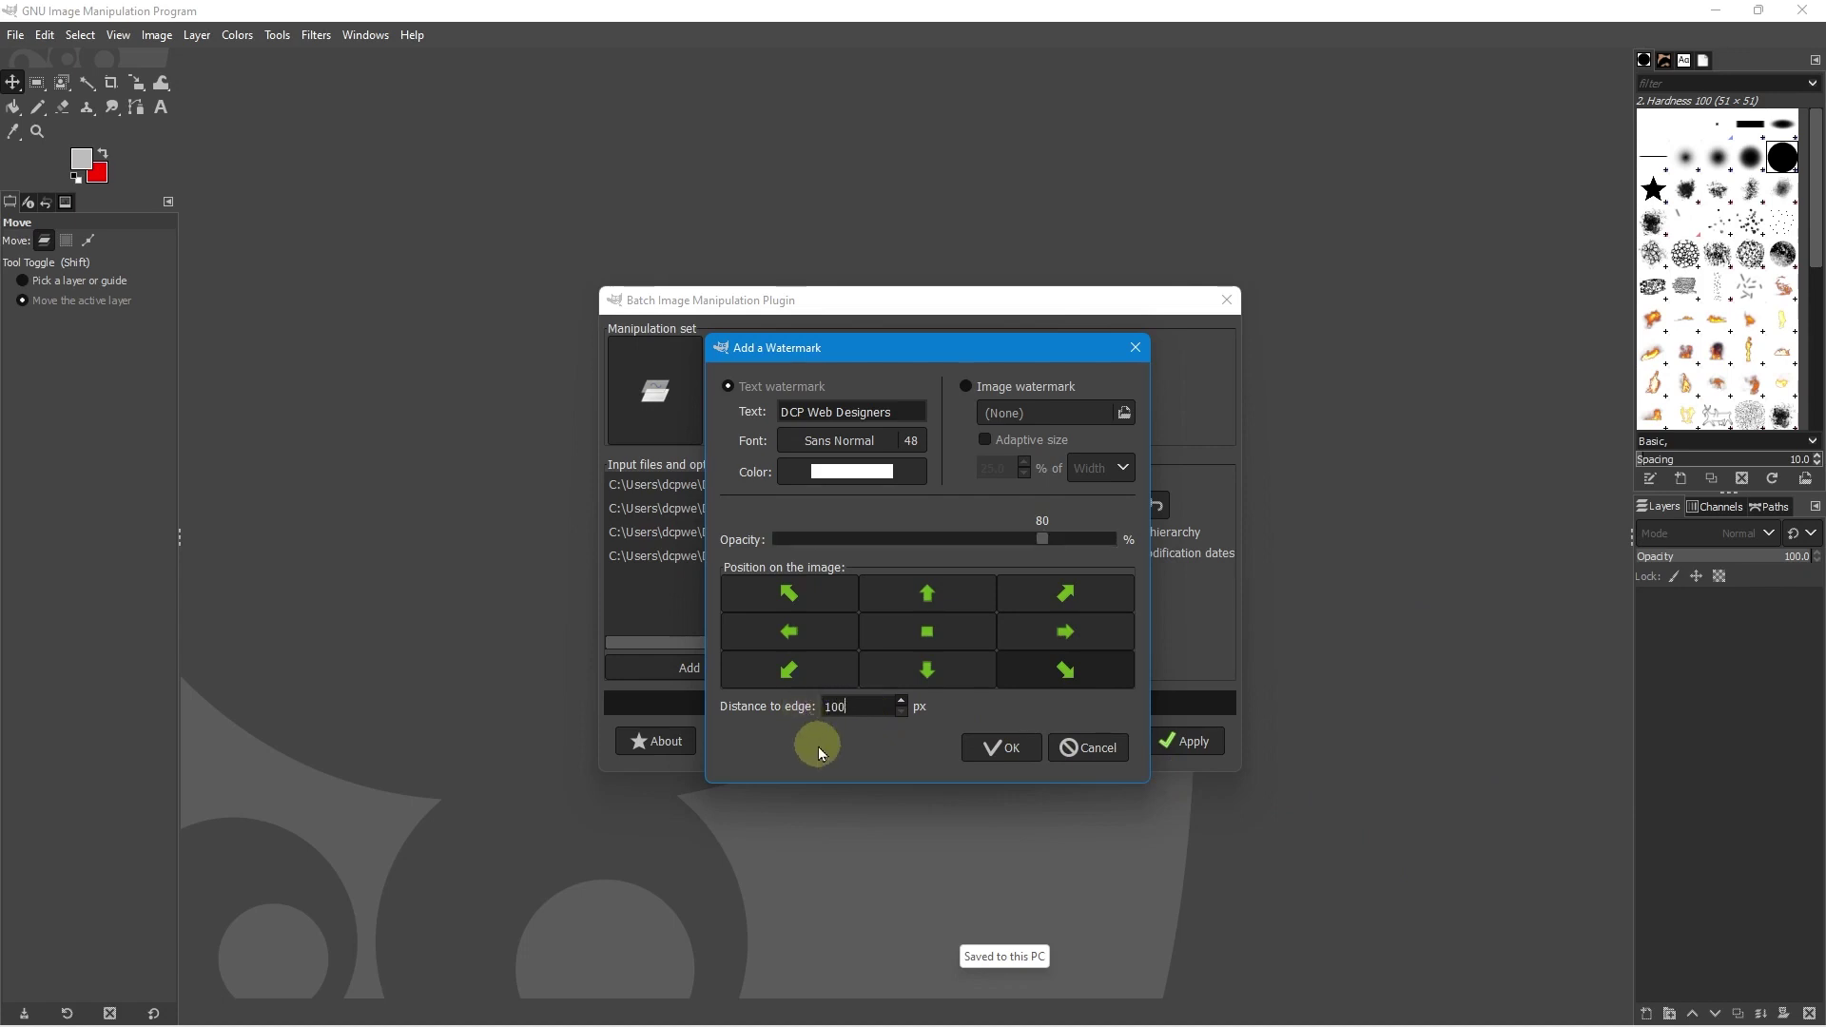
pyautogui.click(1009, 749)
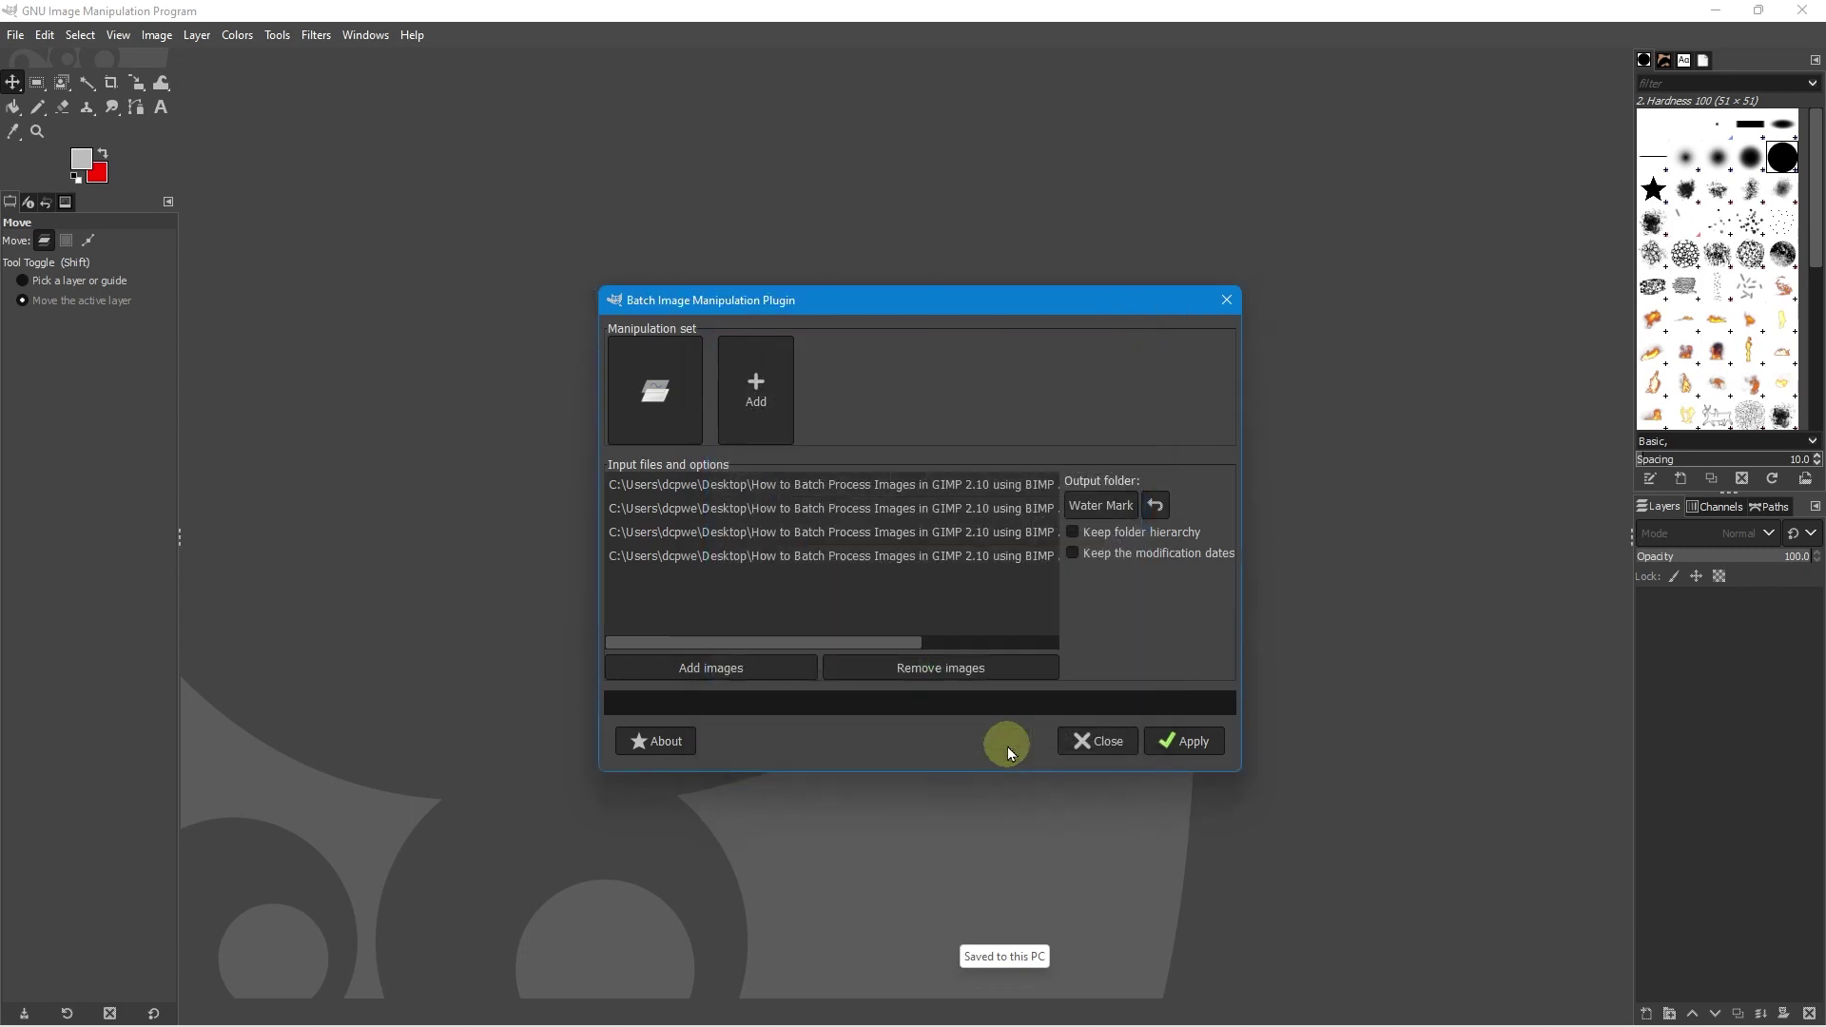
# - Apply the watermark batch to all four portraits, then close BIMP after 0 errors
pyautogui.click(1186, 751)
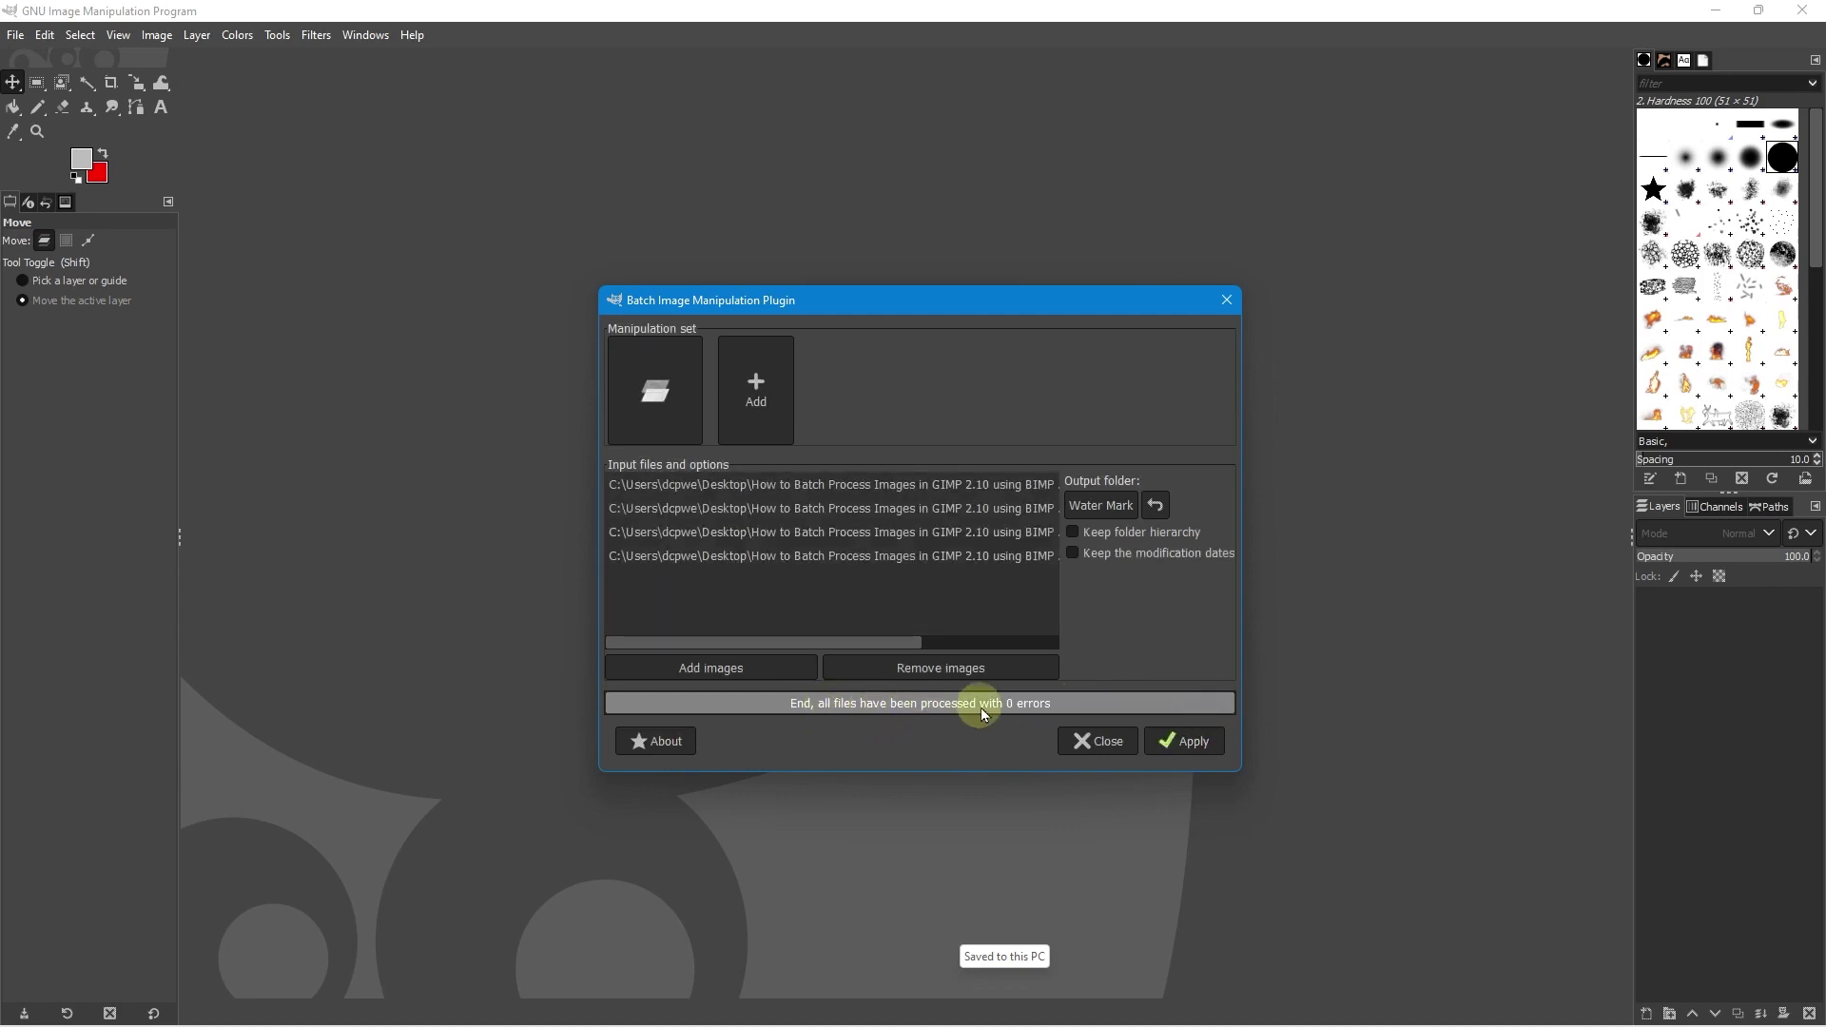
pyautogui.click(1106, 743)
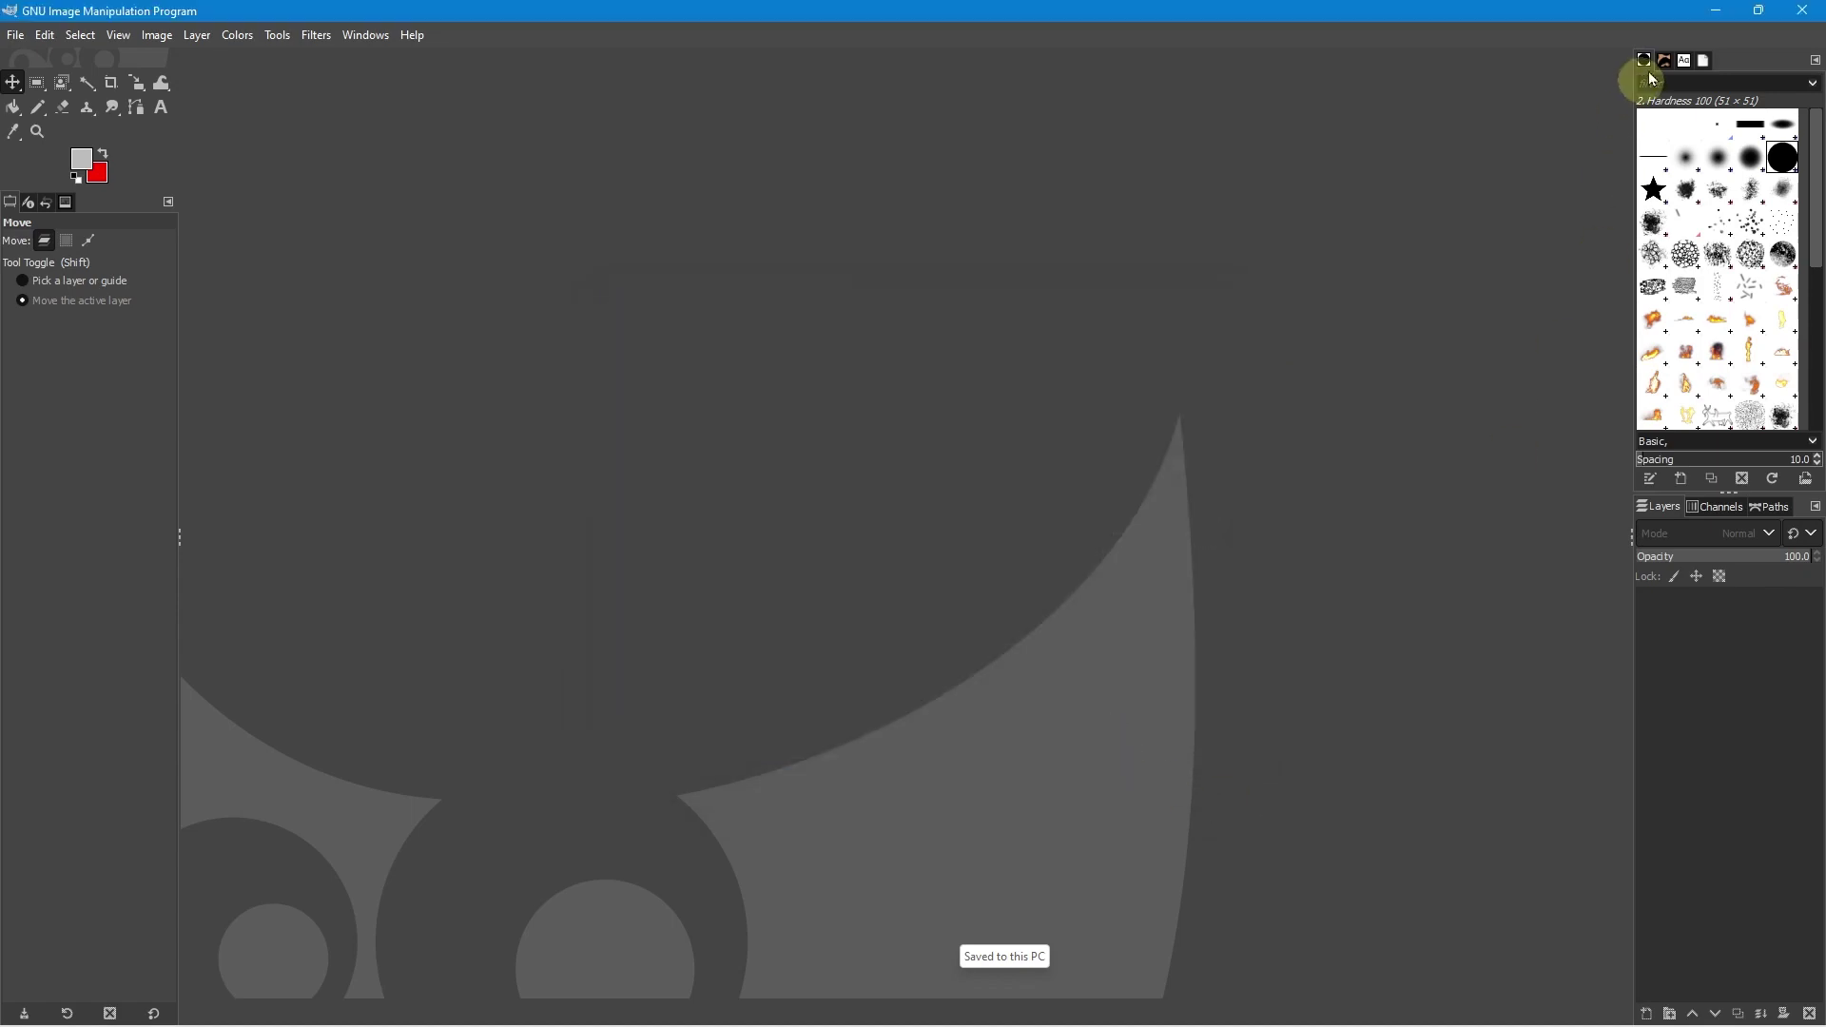
# - Minimize GIMP and open the Water Mark folder in File Explorer
pyautogui.click(1719, 16)
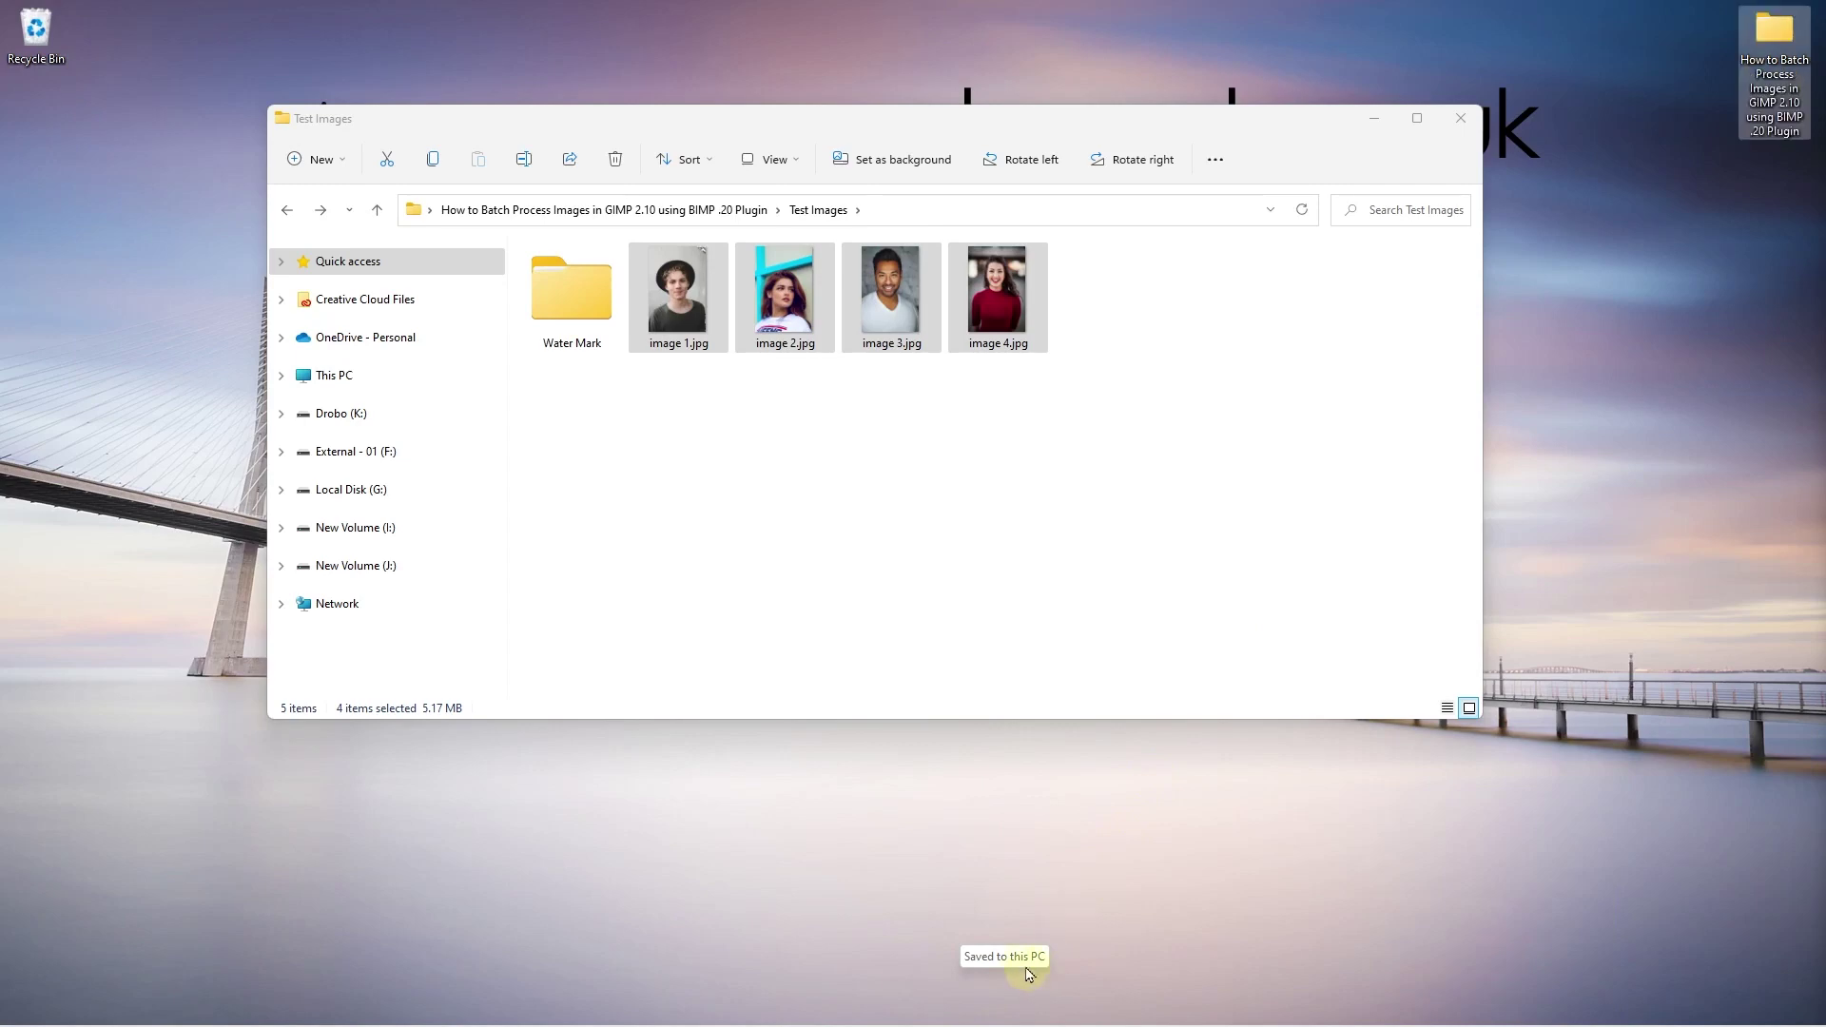
pyautogui.click(954, 532)
pyautogui.doubleClick(571, 290)
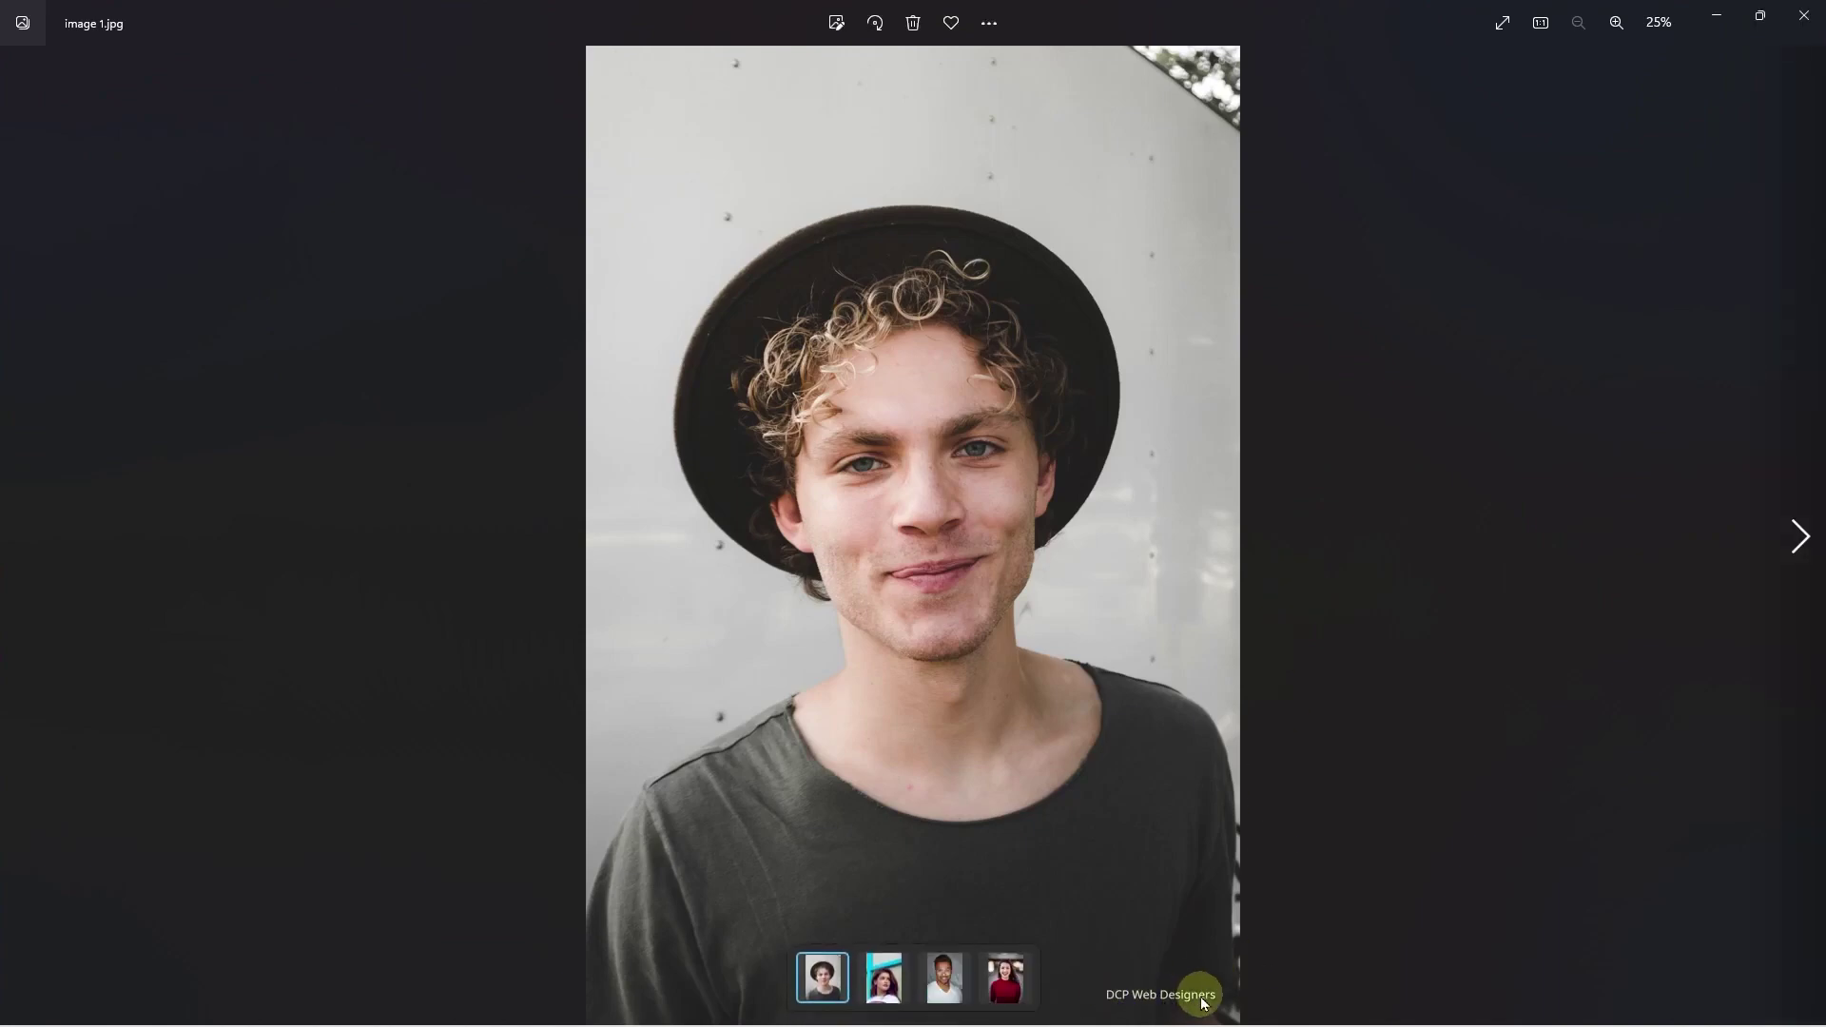
# - Move to image 2.jpg and zoom in to inspect its watermark
pyautogui.click(1799, 536)
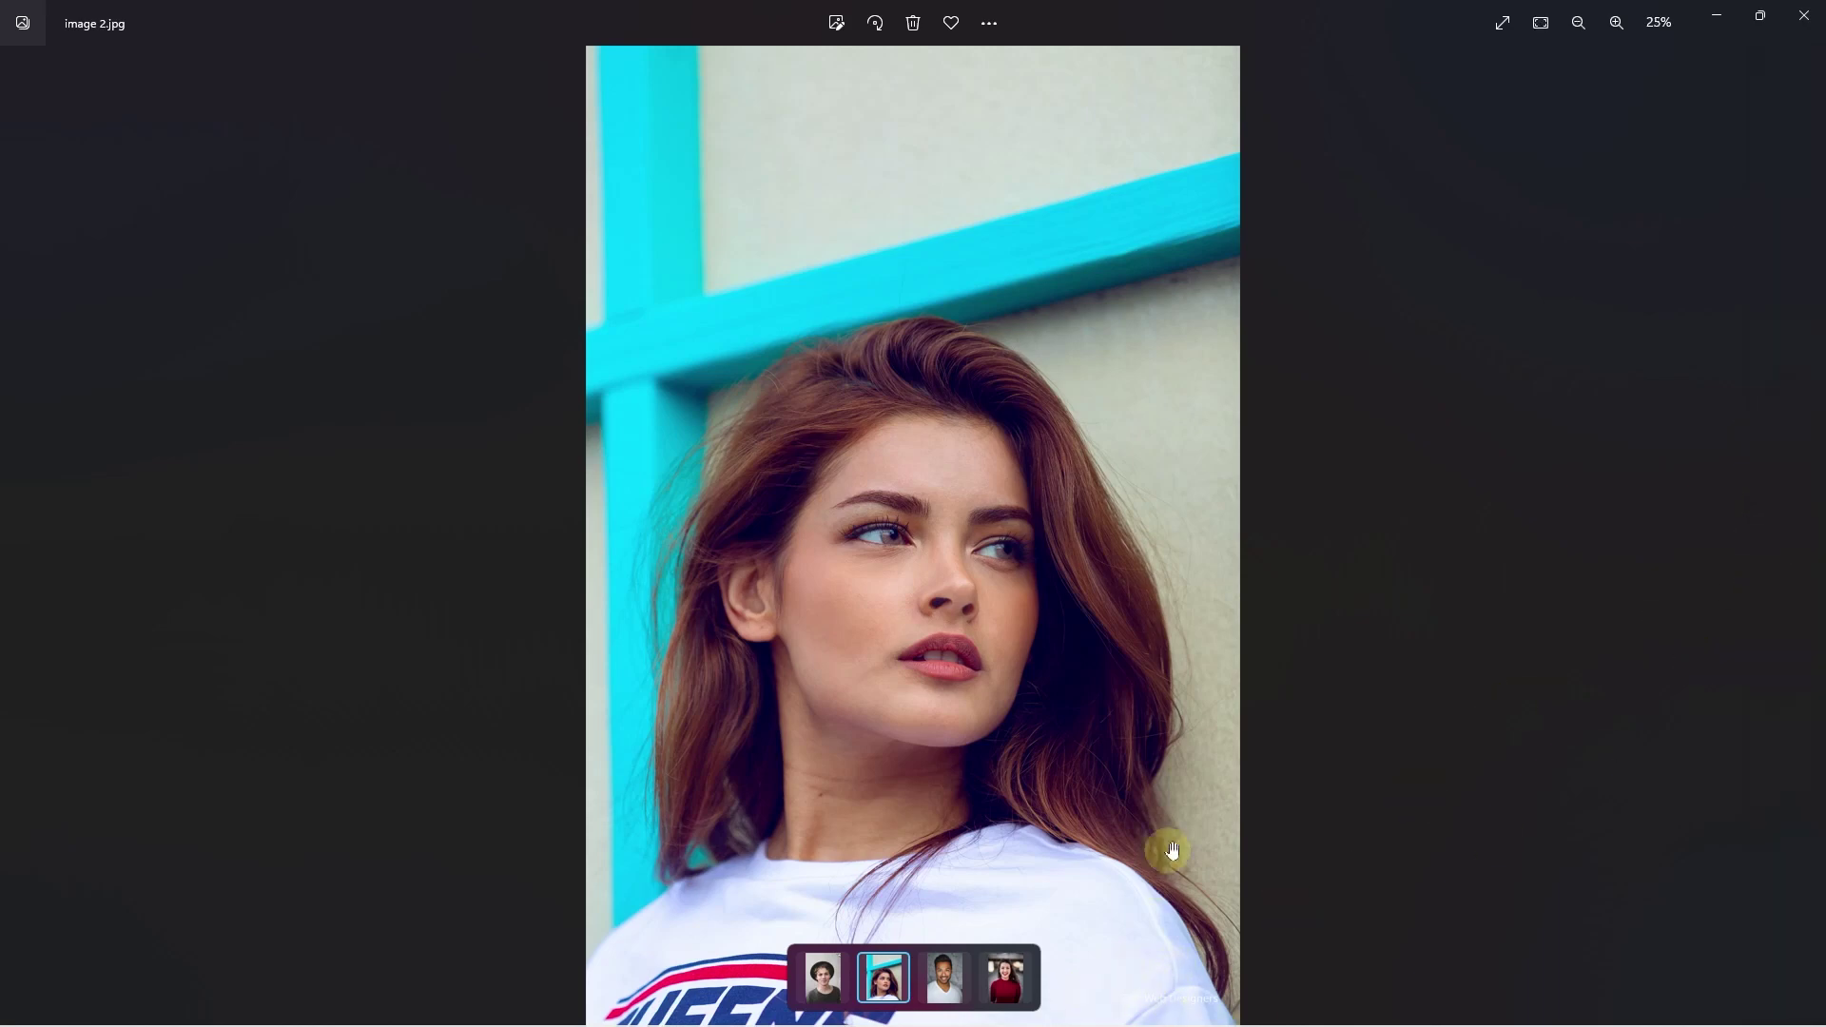
pyautogui.scroll(3, 1170, 836)
pyautogui.scroll(2, 1446, 892)
pyautogui.scroll(-4, 1296, 681)
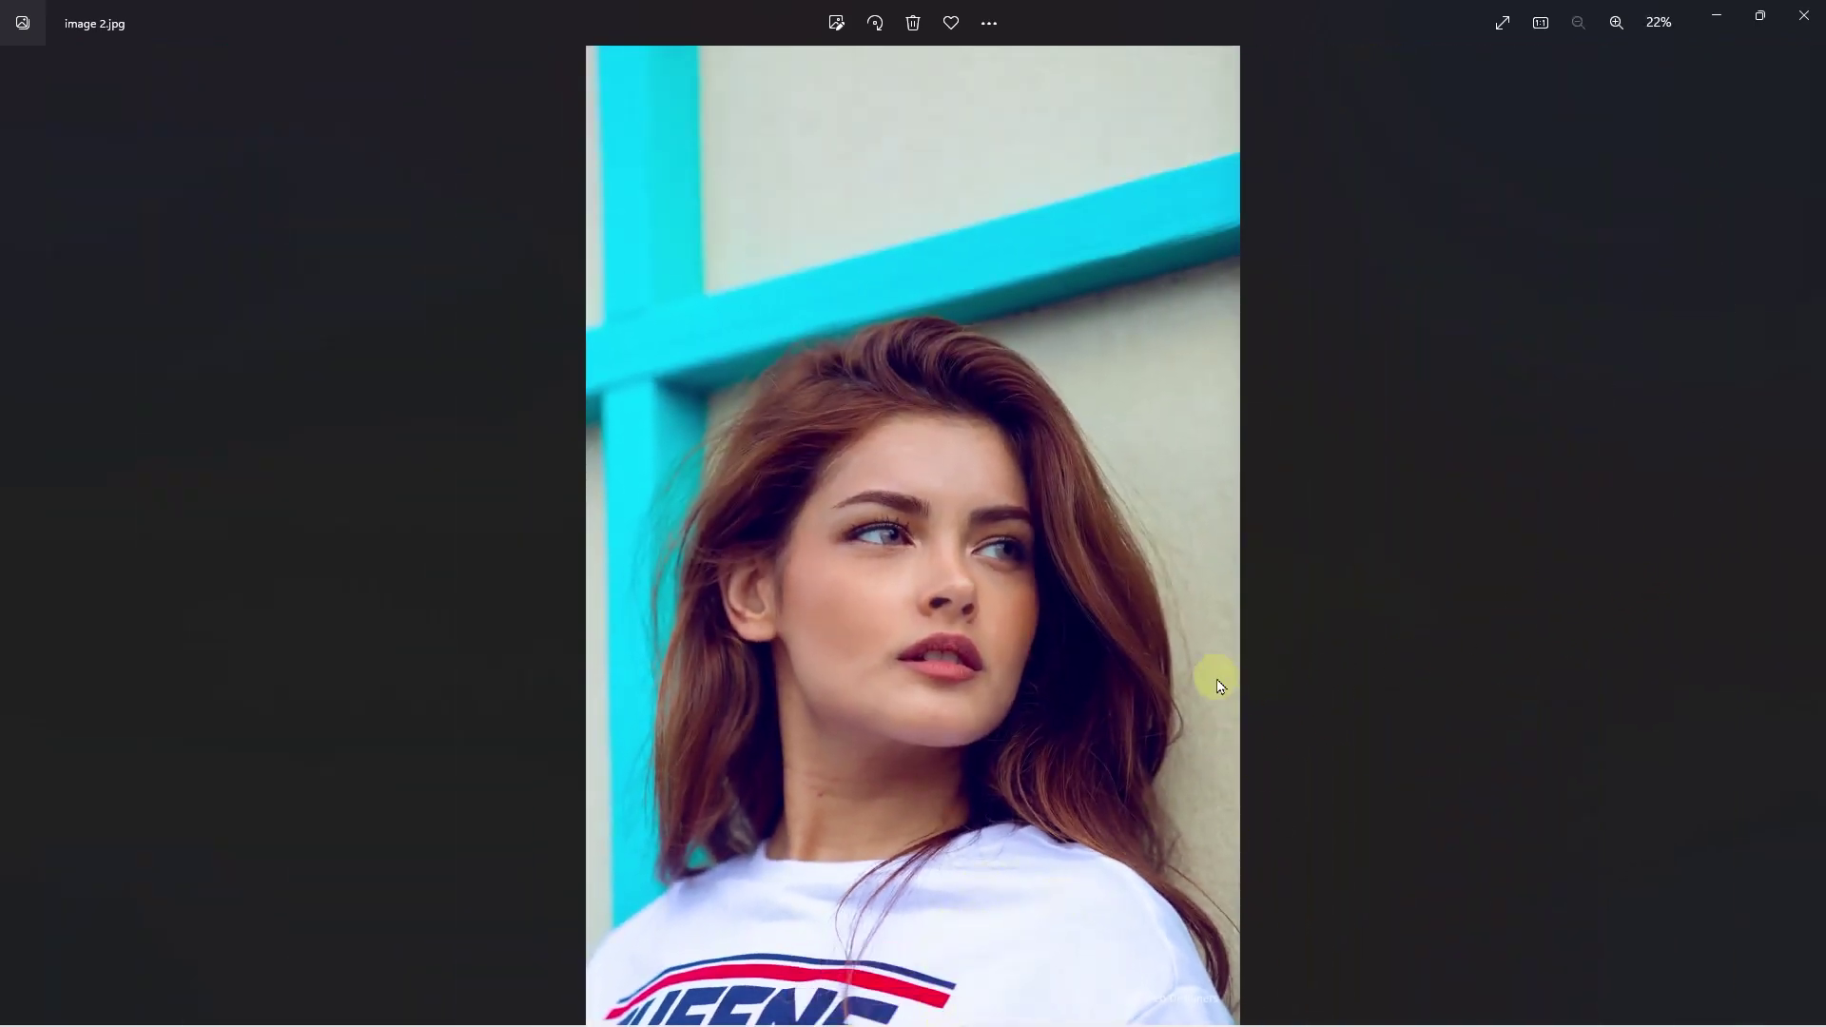
pyautogui.moveTo(948, 979)
pyautogui.scroll(3, 1081, 822)
pyautogui.scroll(-3, 1092, 814)
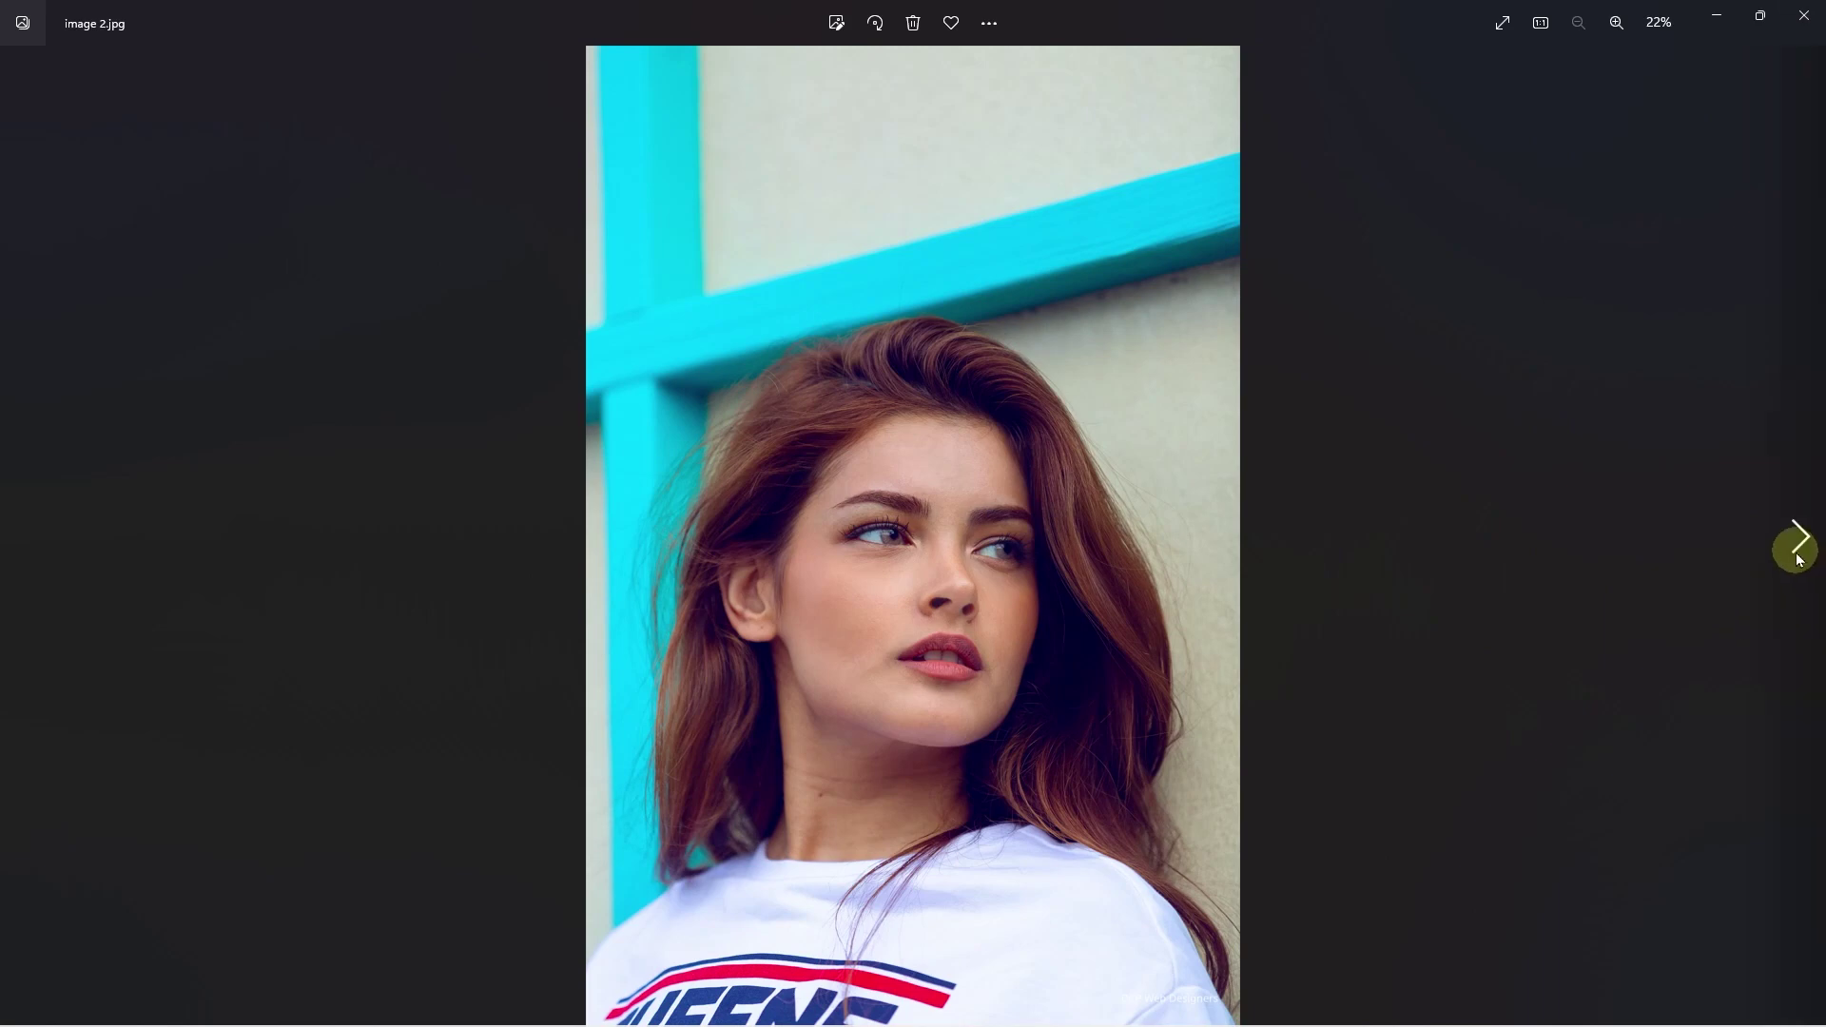
# - Step through images 3.jpg and 4.jpg, then close Photos
pyautogui.click(1797, 543)
pyautogui.click(1796, 542)
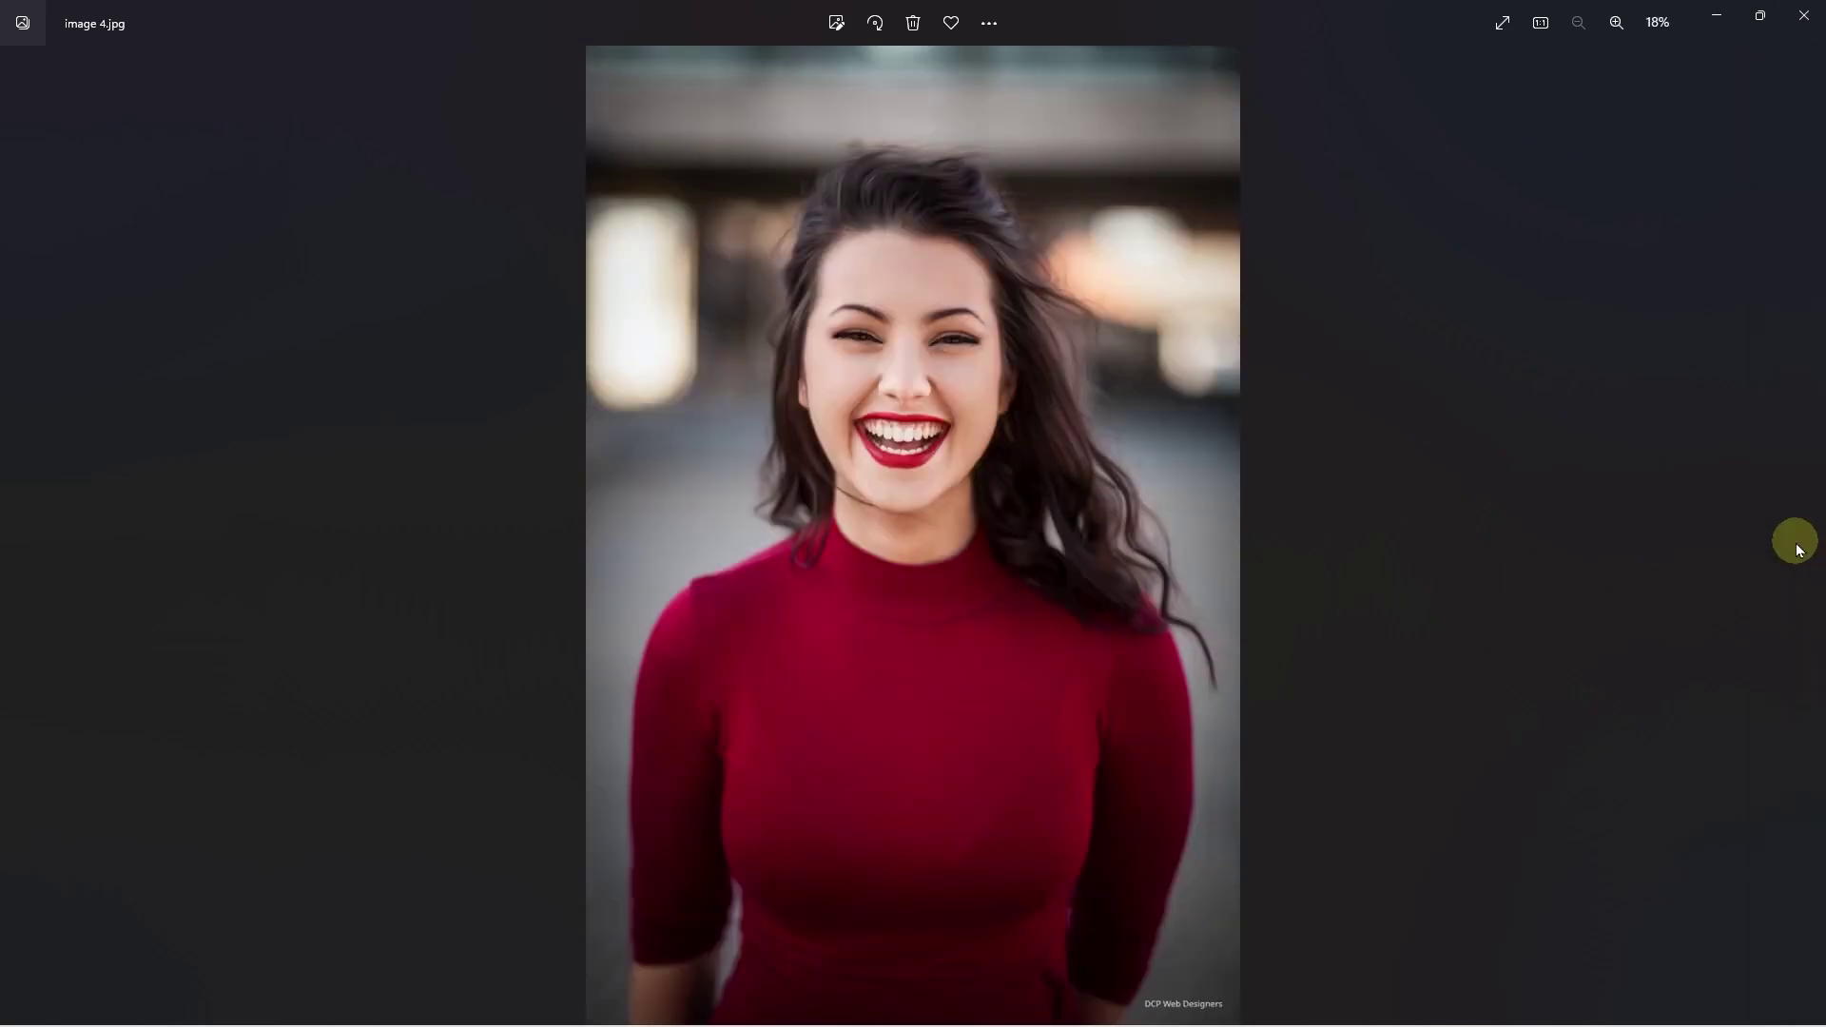
pyautogui.click(1782, 21)
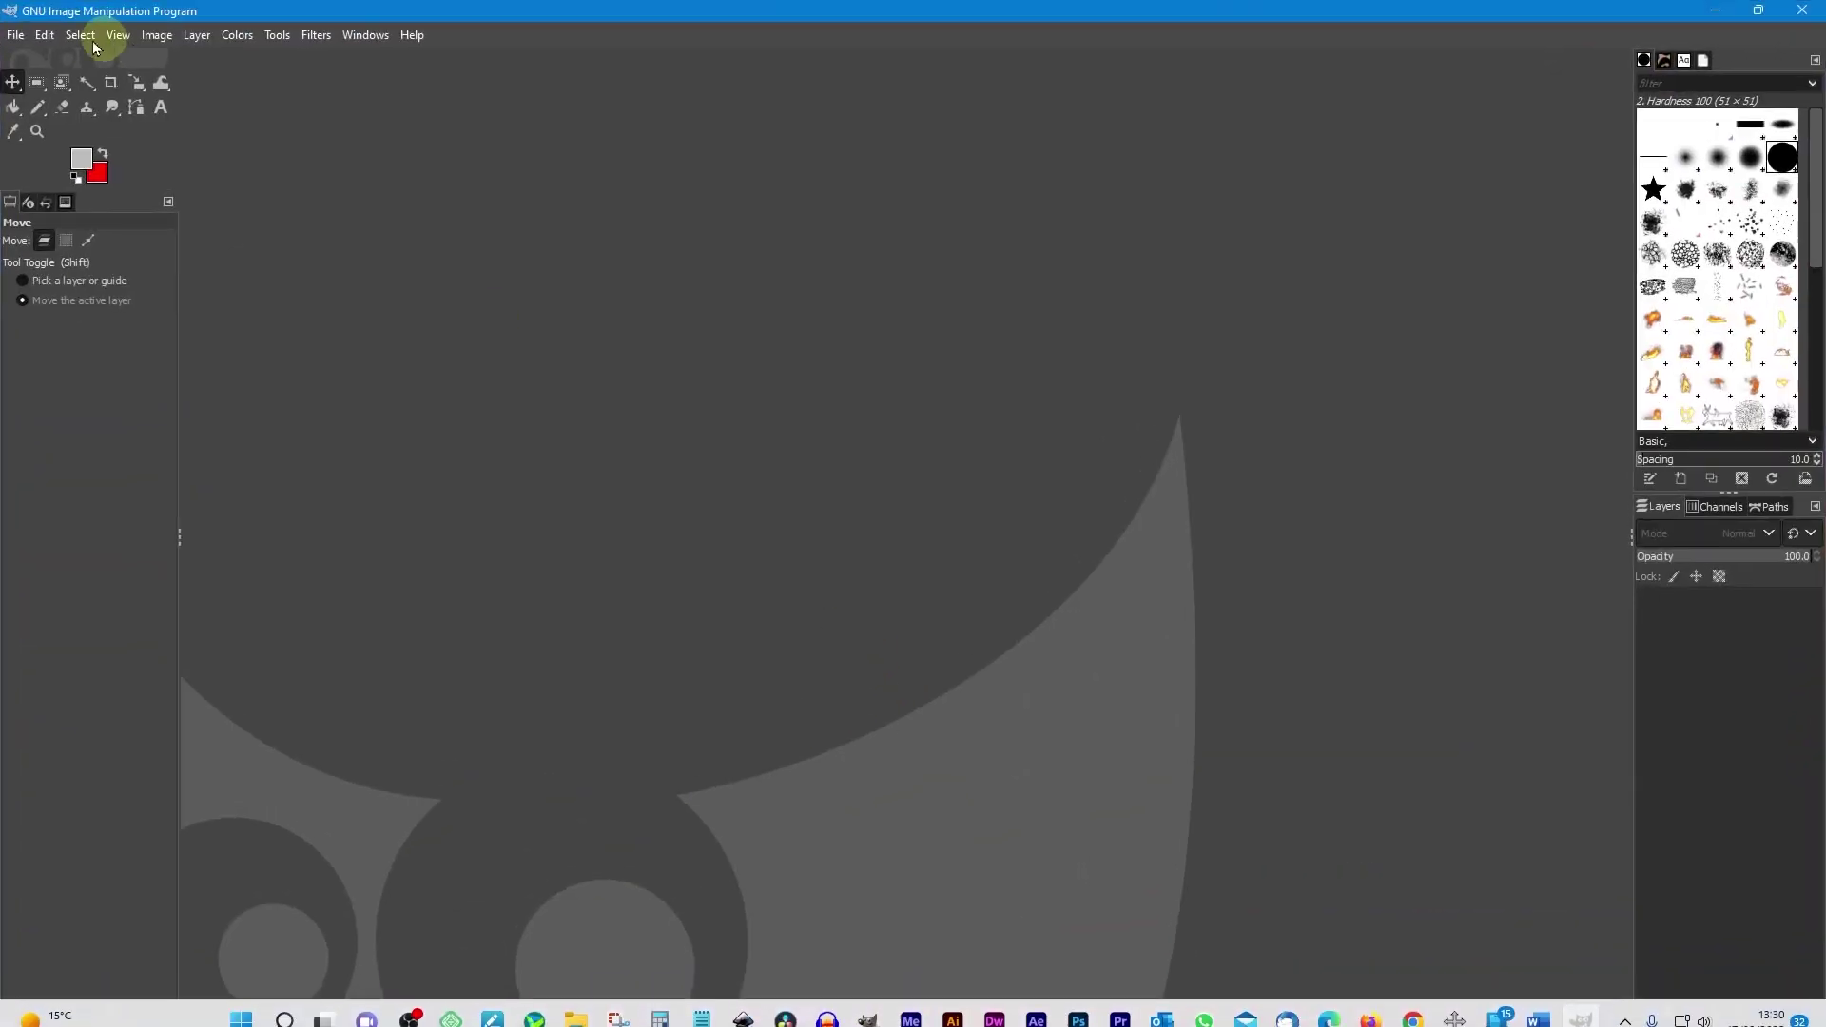
# - Launch BIMP from the File menu and add the Test Images folder's four portraits as input
pyautogui.click(16, 35)
pyautogui.click(72, 180)
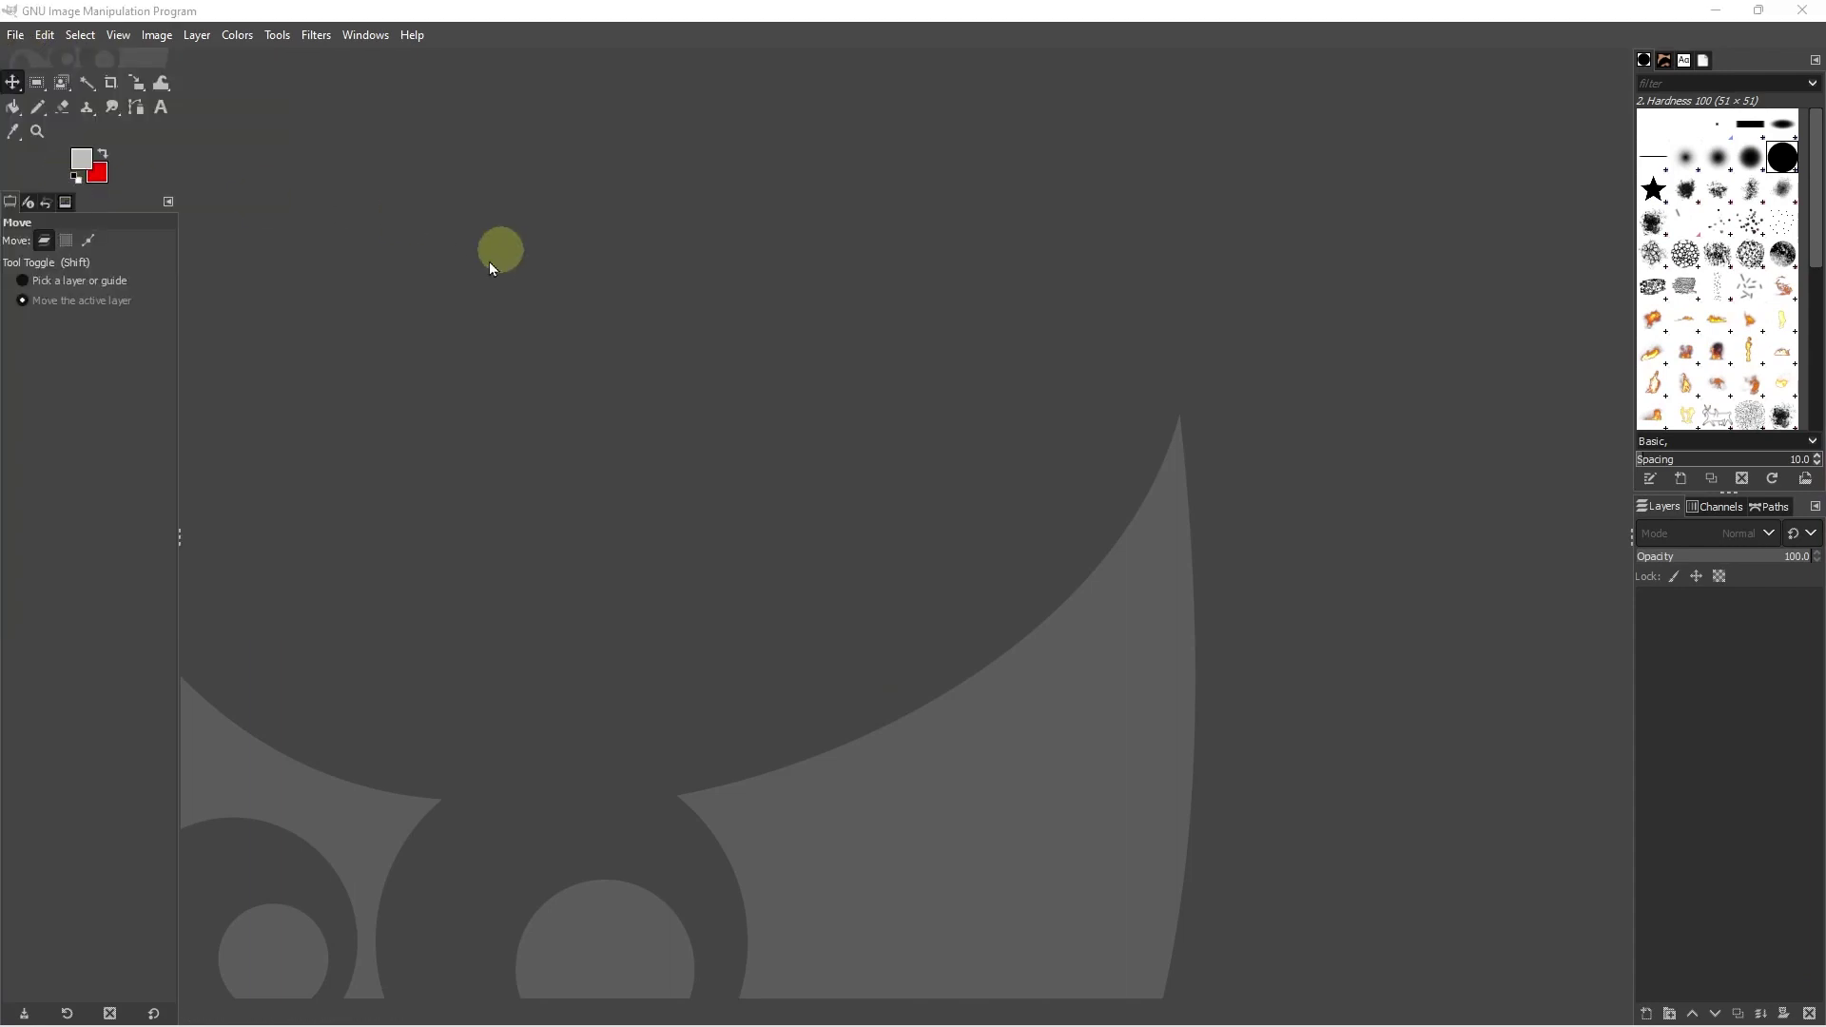
pyautogui.click(740, 677)
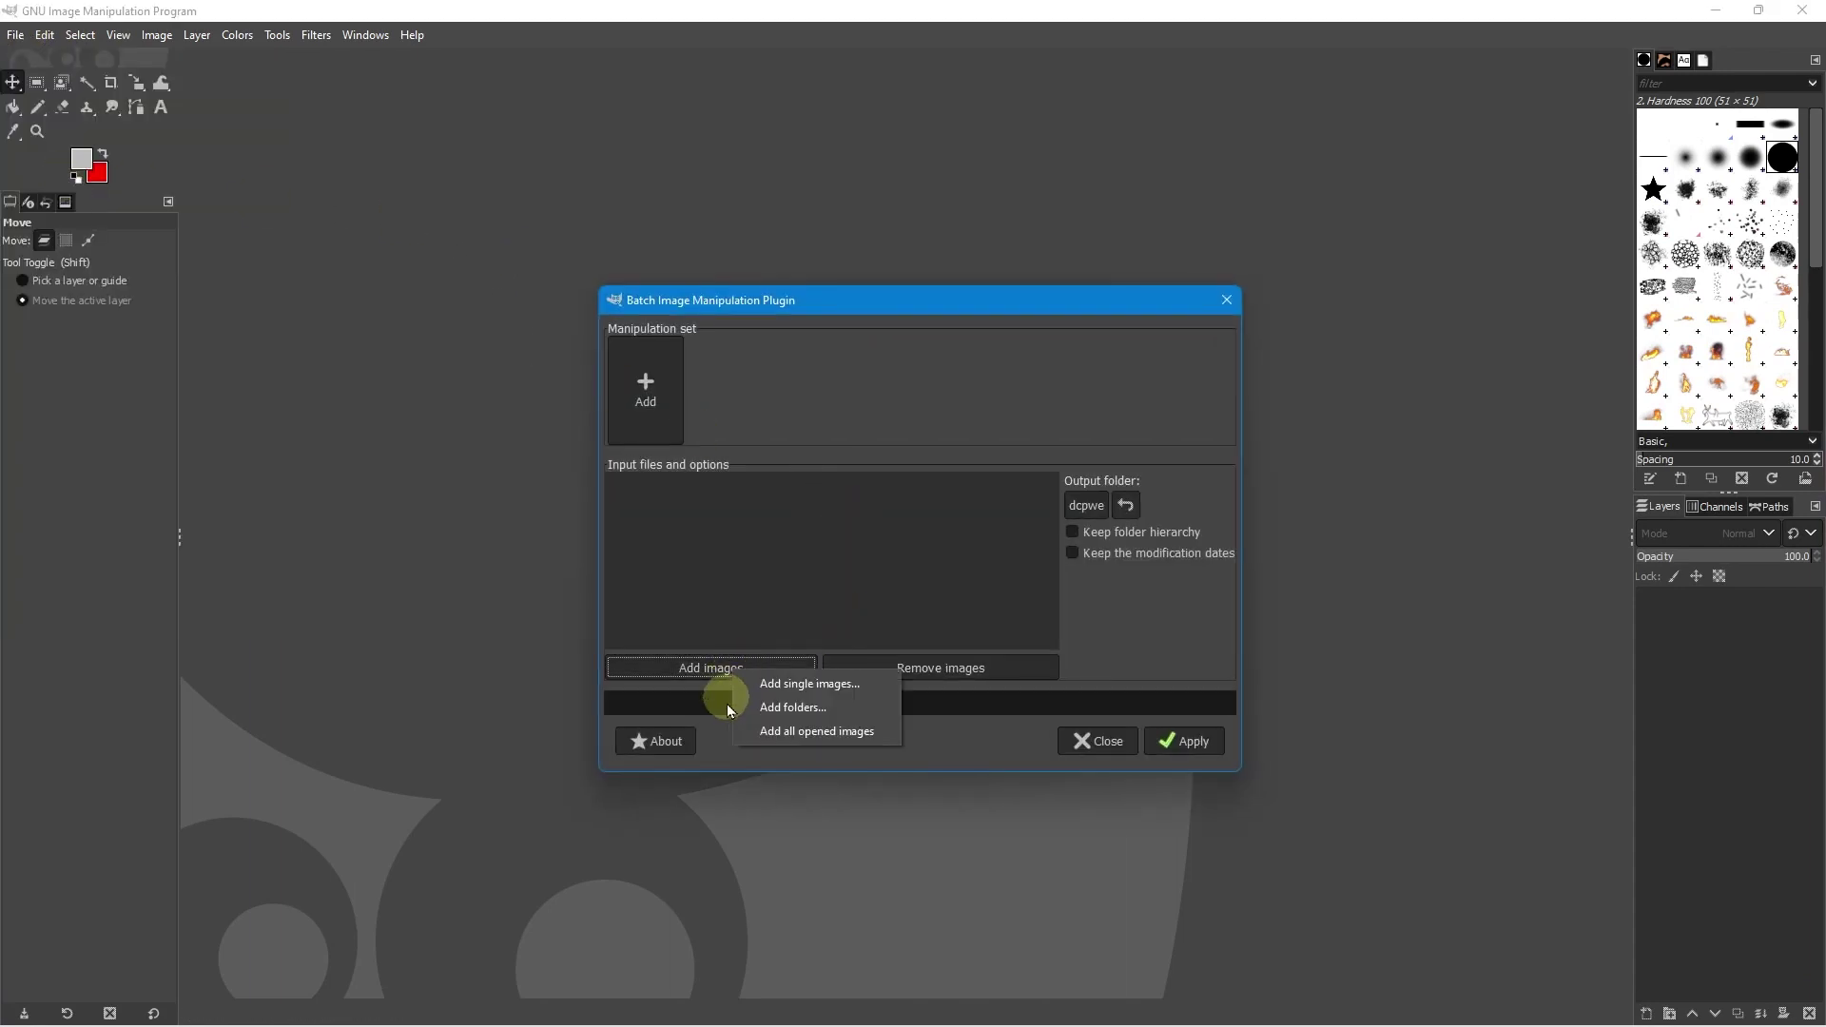
pyautogui.click(754, 706)
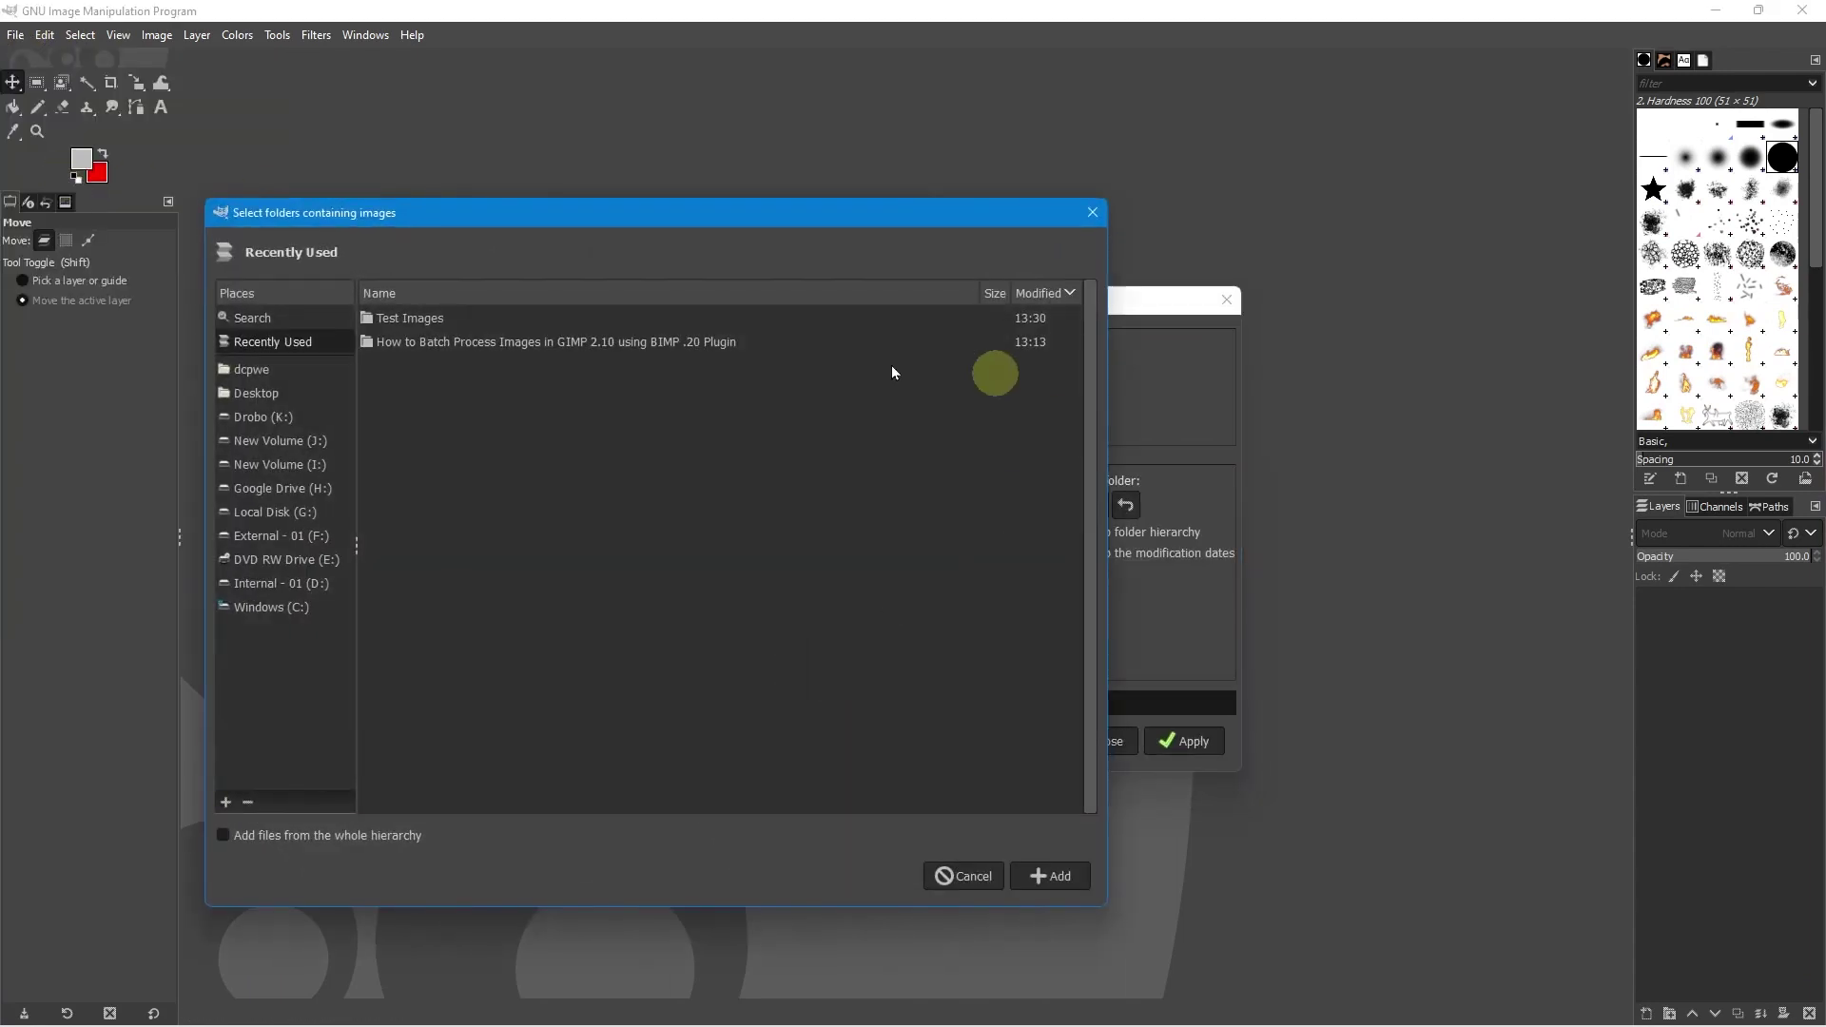
pyautogui.doubleClick(449, 344)
pyautogui.click(425, 348)
pyautogui.doubleClick(425, 348)
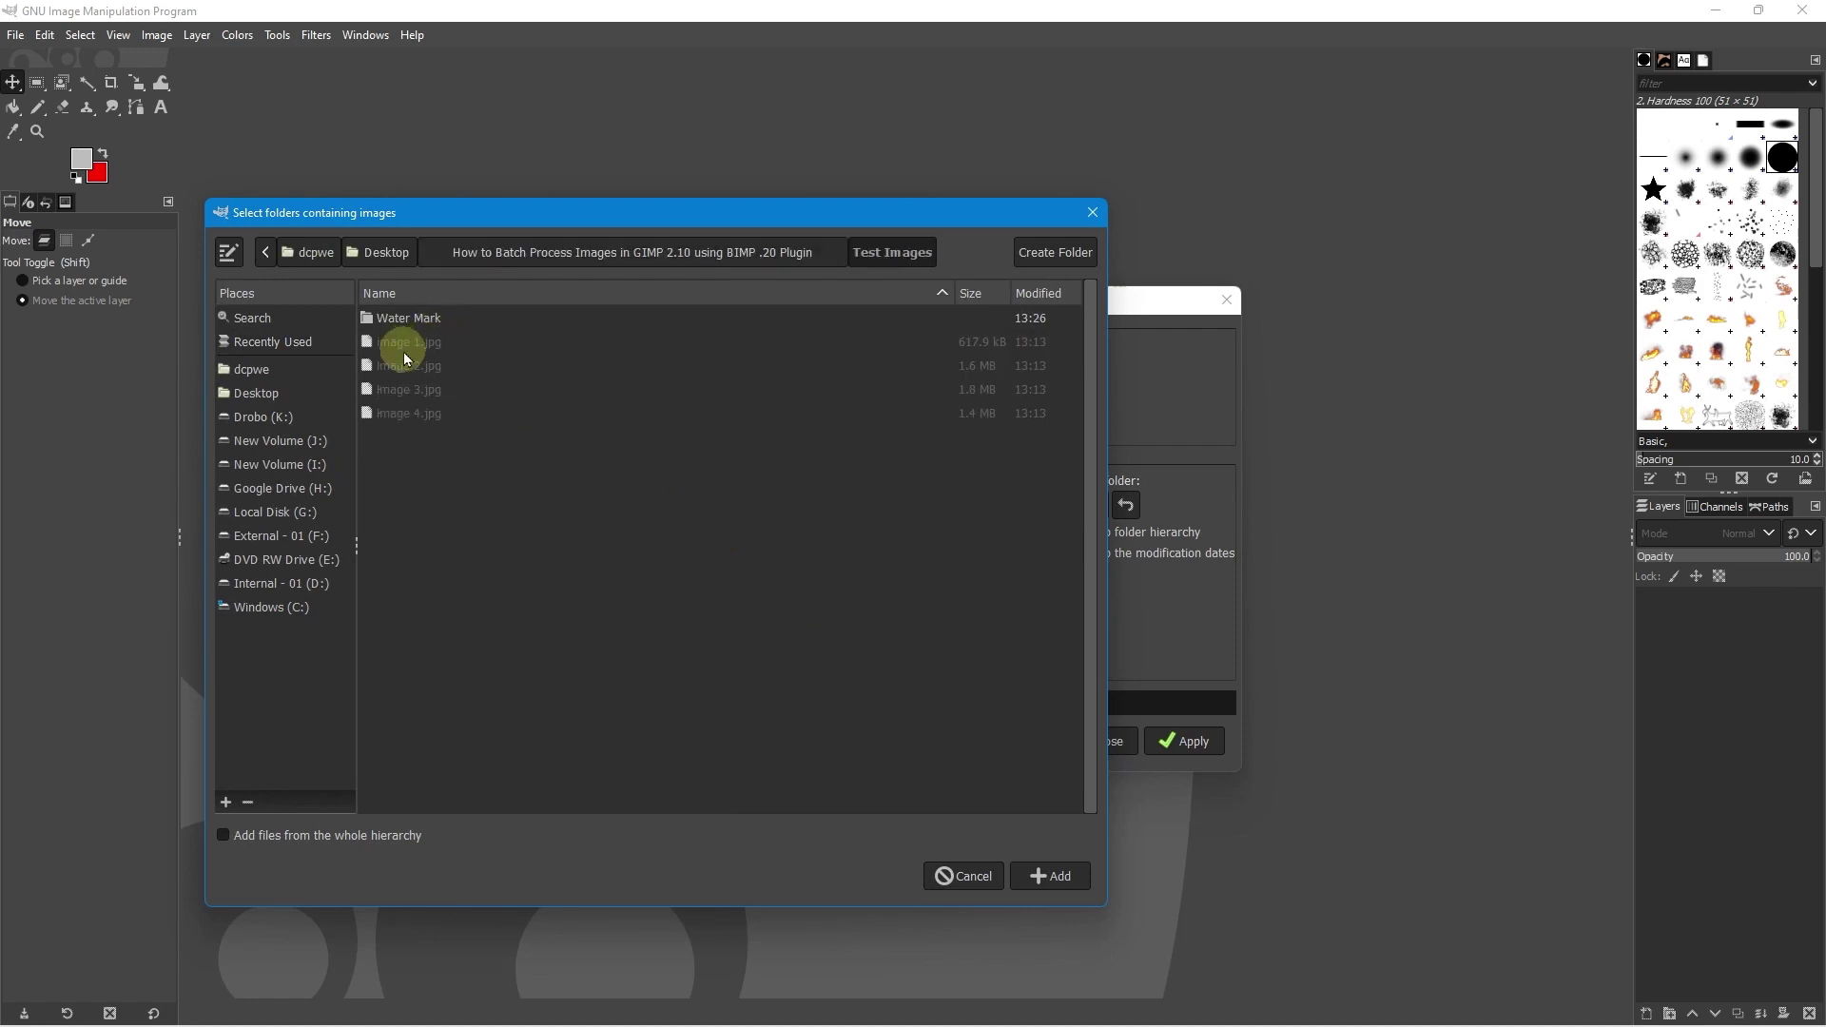
pyautogui.click(1053, 875)
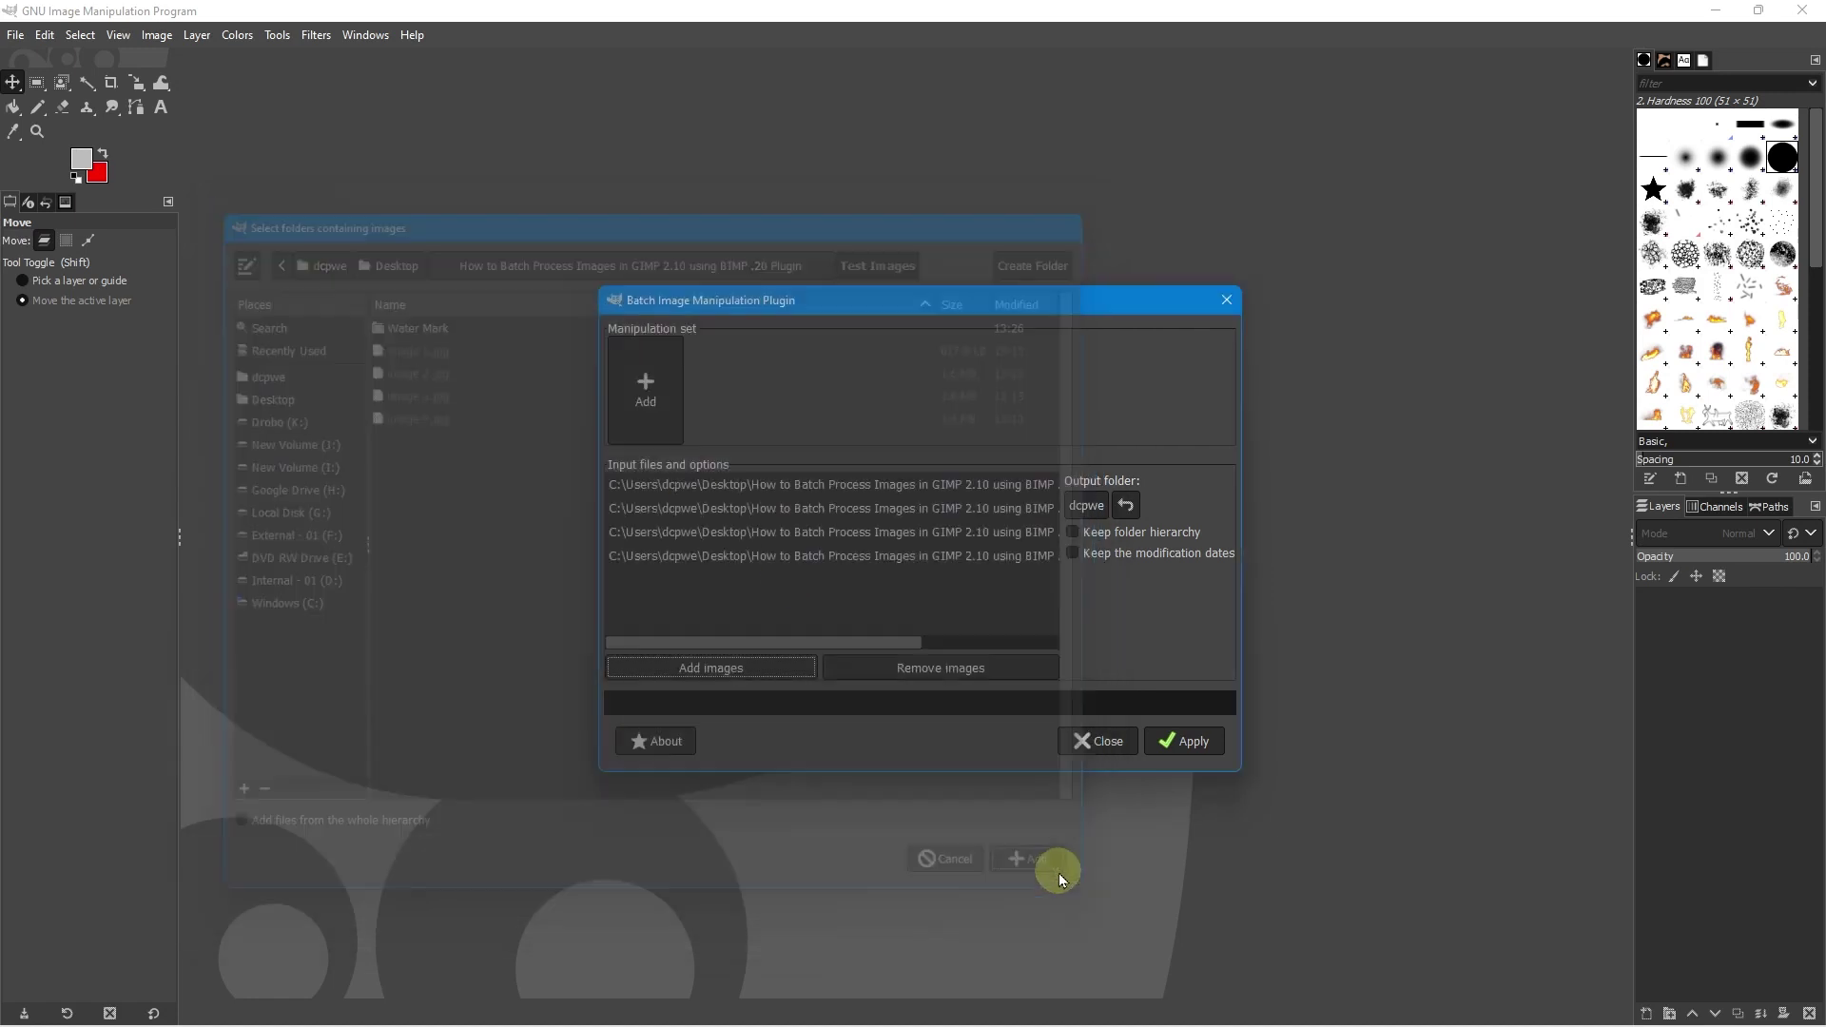
# - Create a new Resize folder inside Test Images and set it as the batch output folder
pyautogui.click(1089, 500)
pyautogui.click(495, 371)
pyautogui.doubleClick(494, 371)
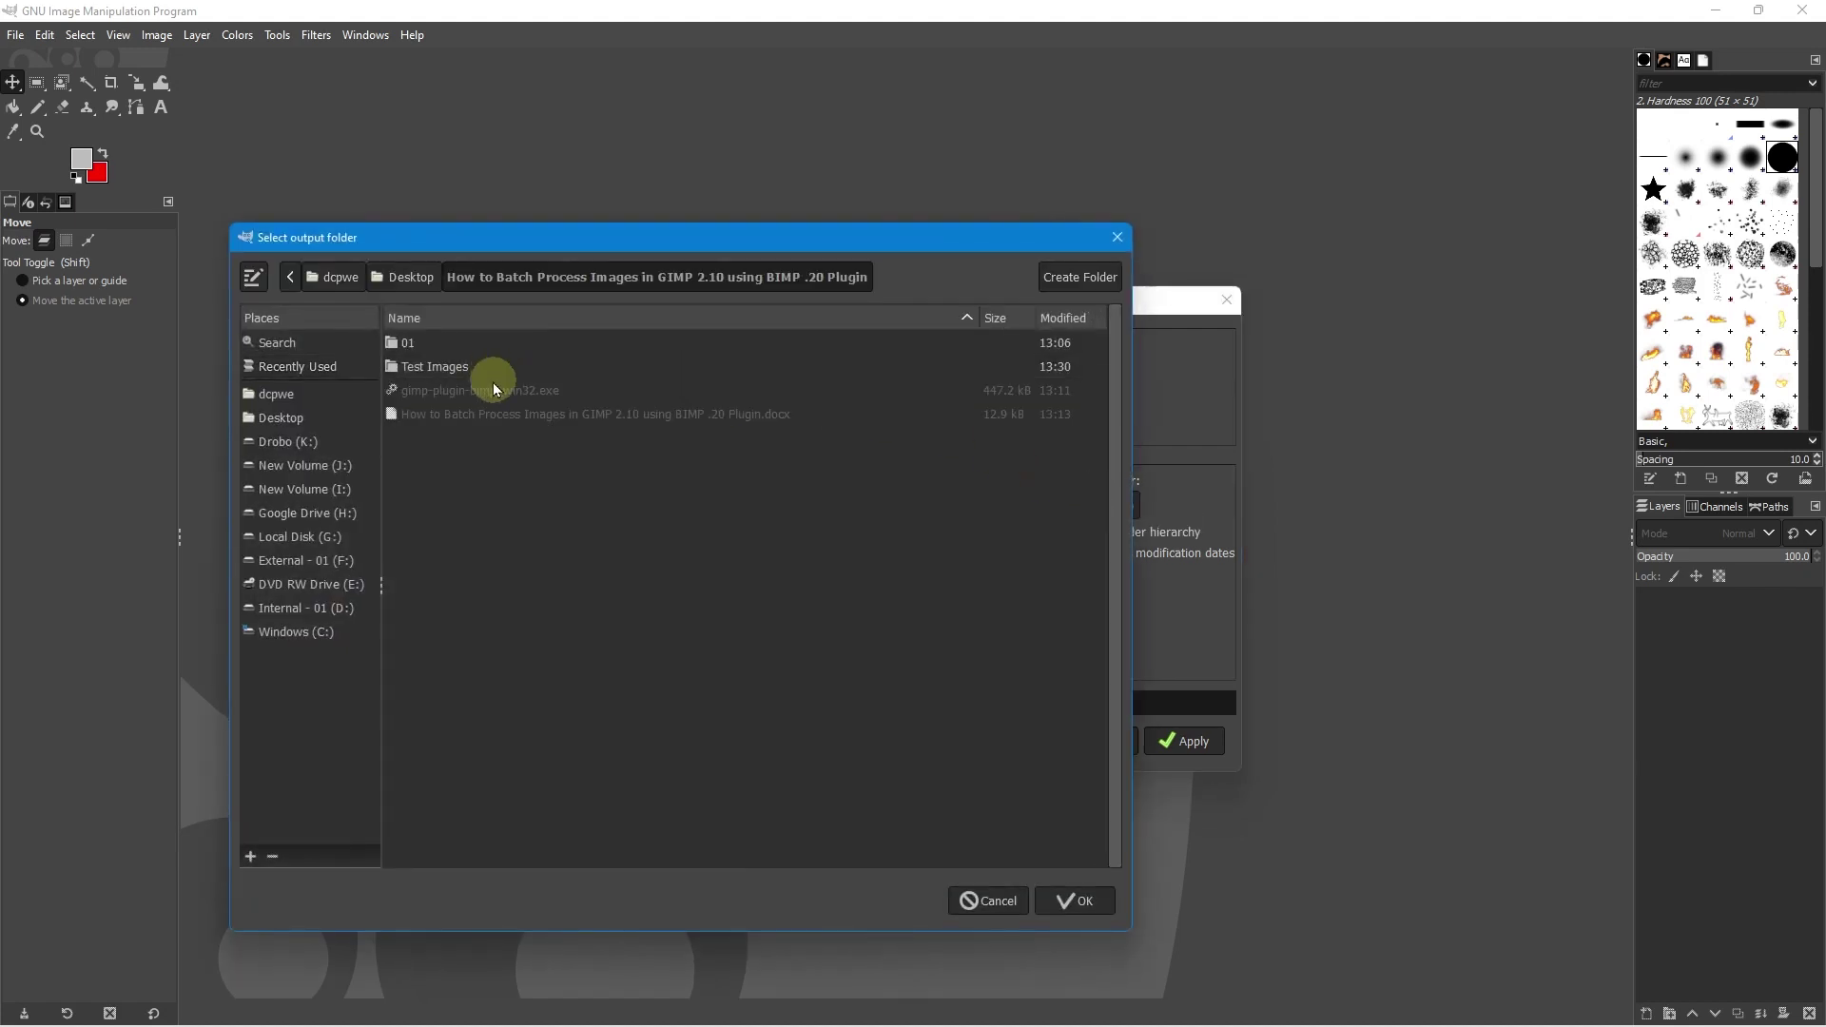
pyautogui.doubleClick(448, 367)
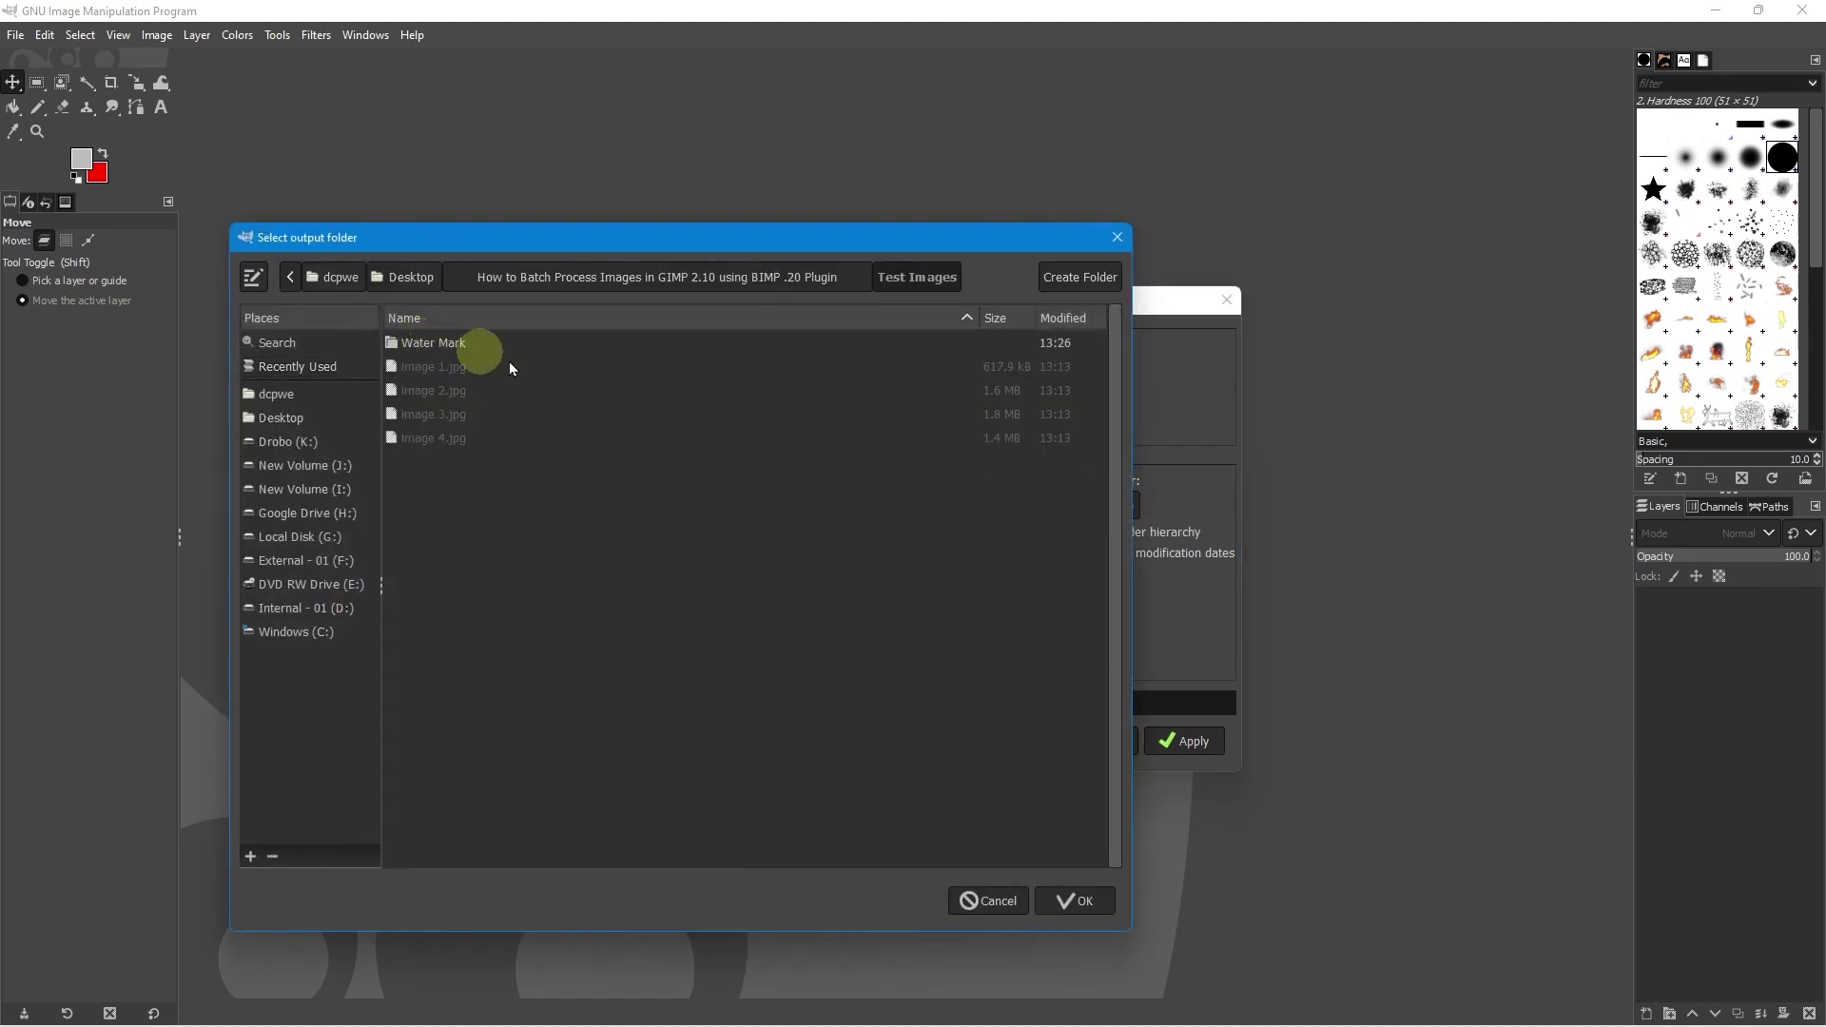
pyautogui.click(1085, 281)
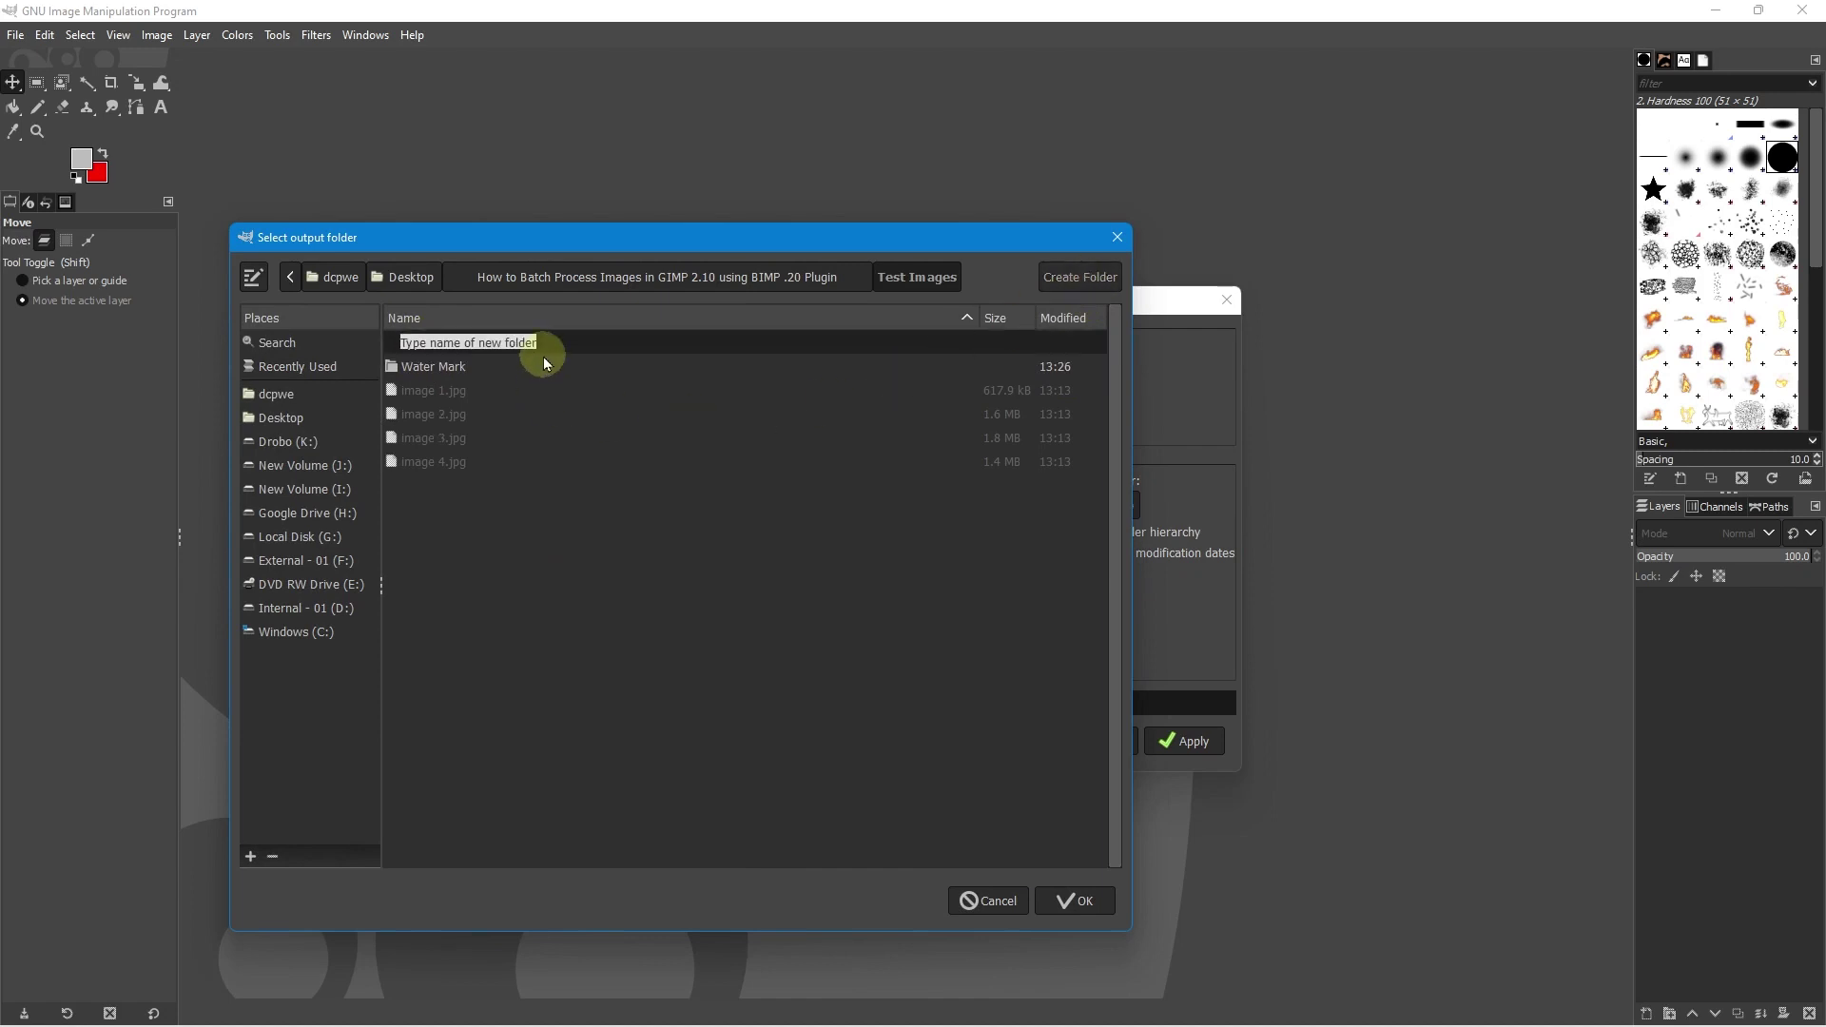
pyautogui.write('Re')
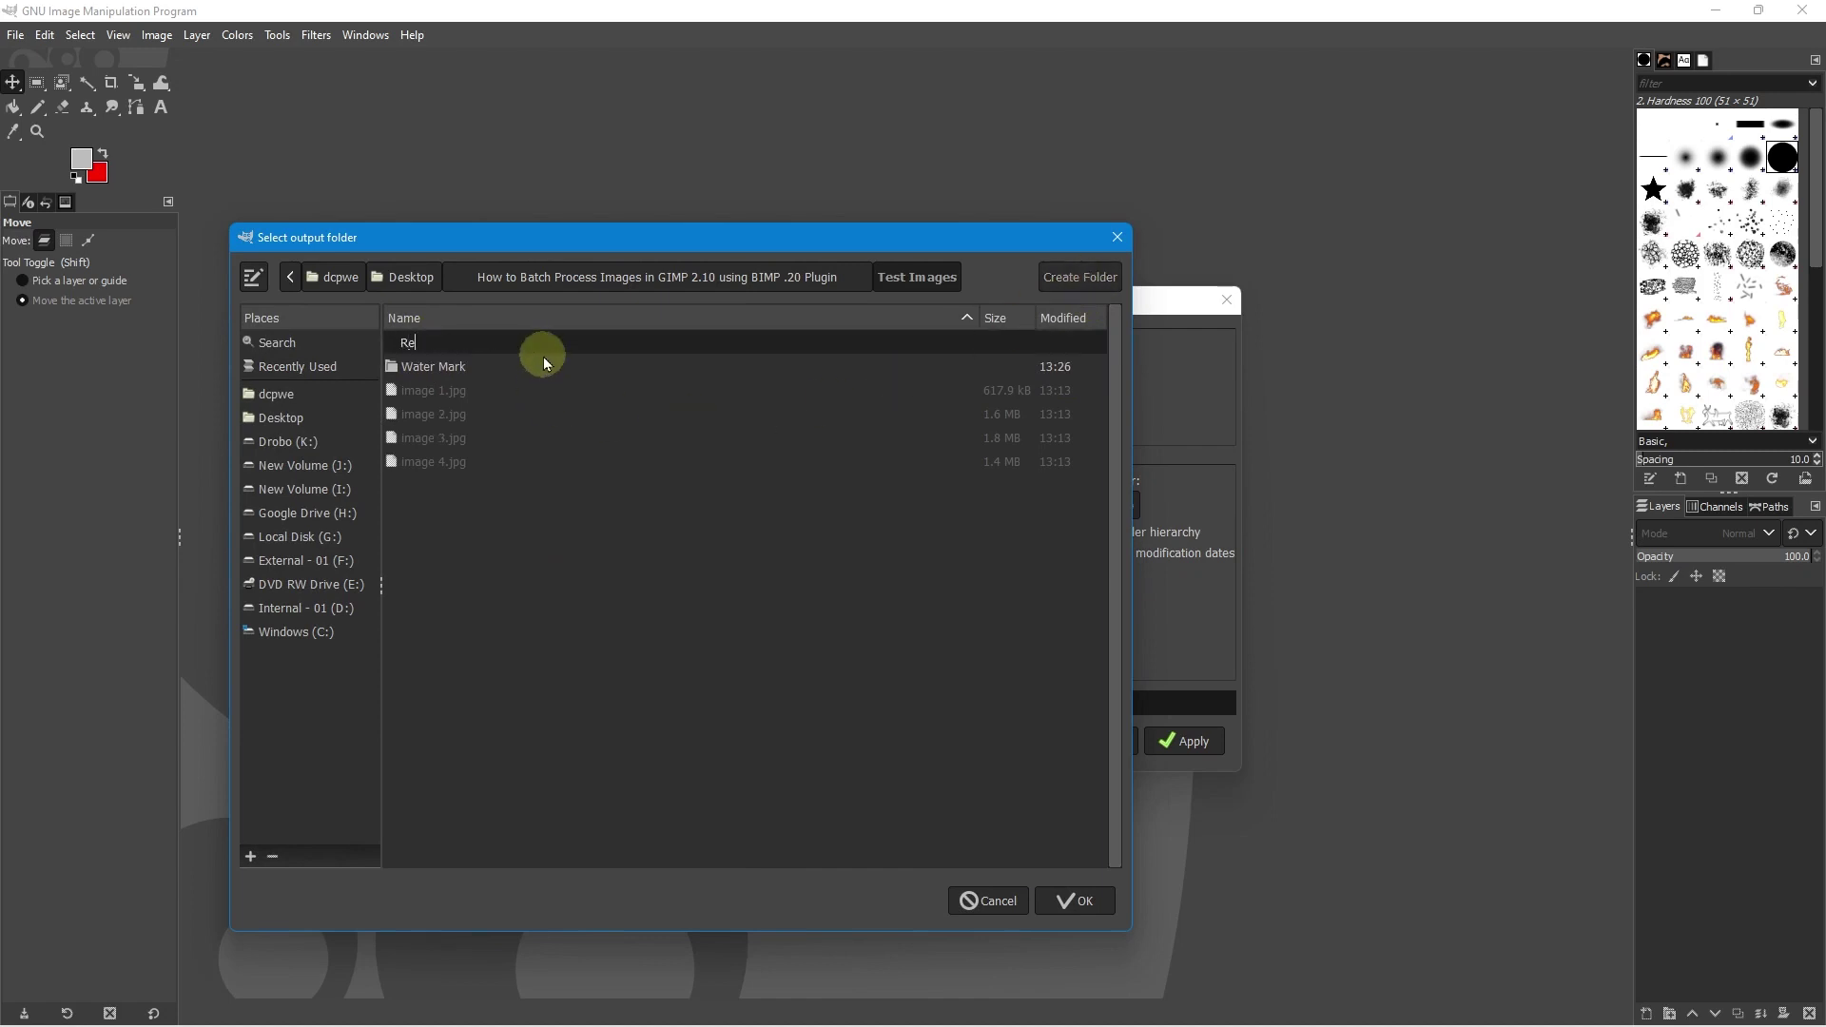
pyautogui.write('size')
pyautogui.press('Return')
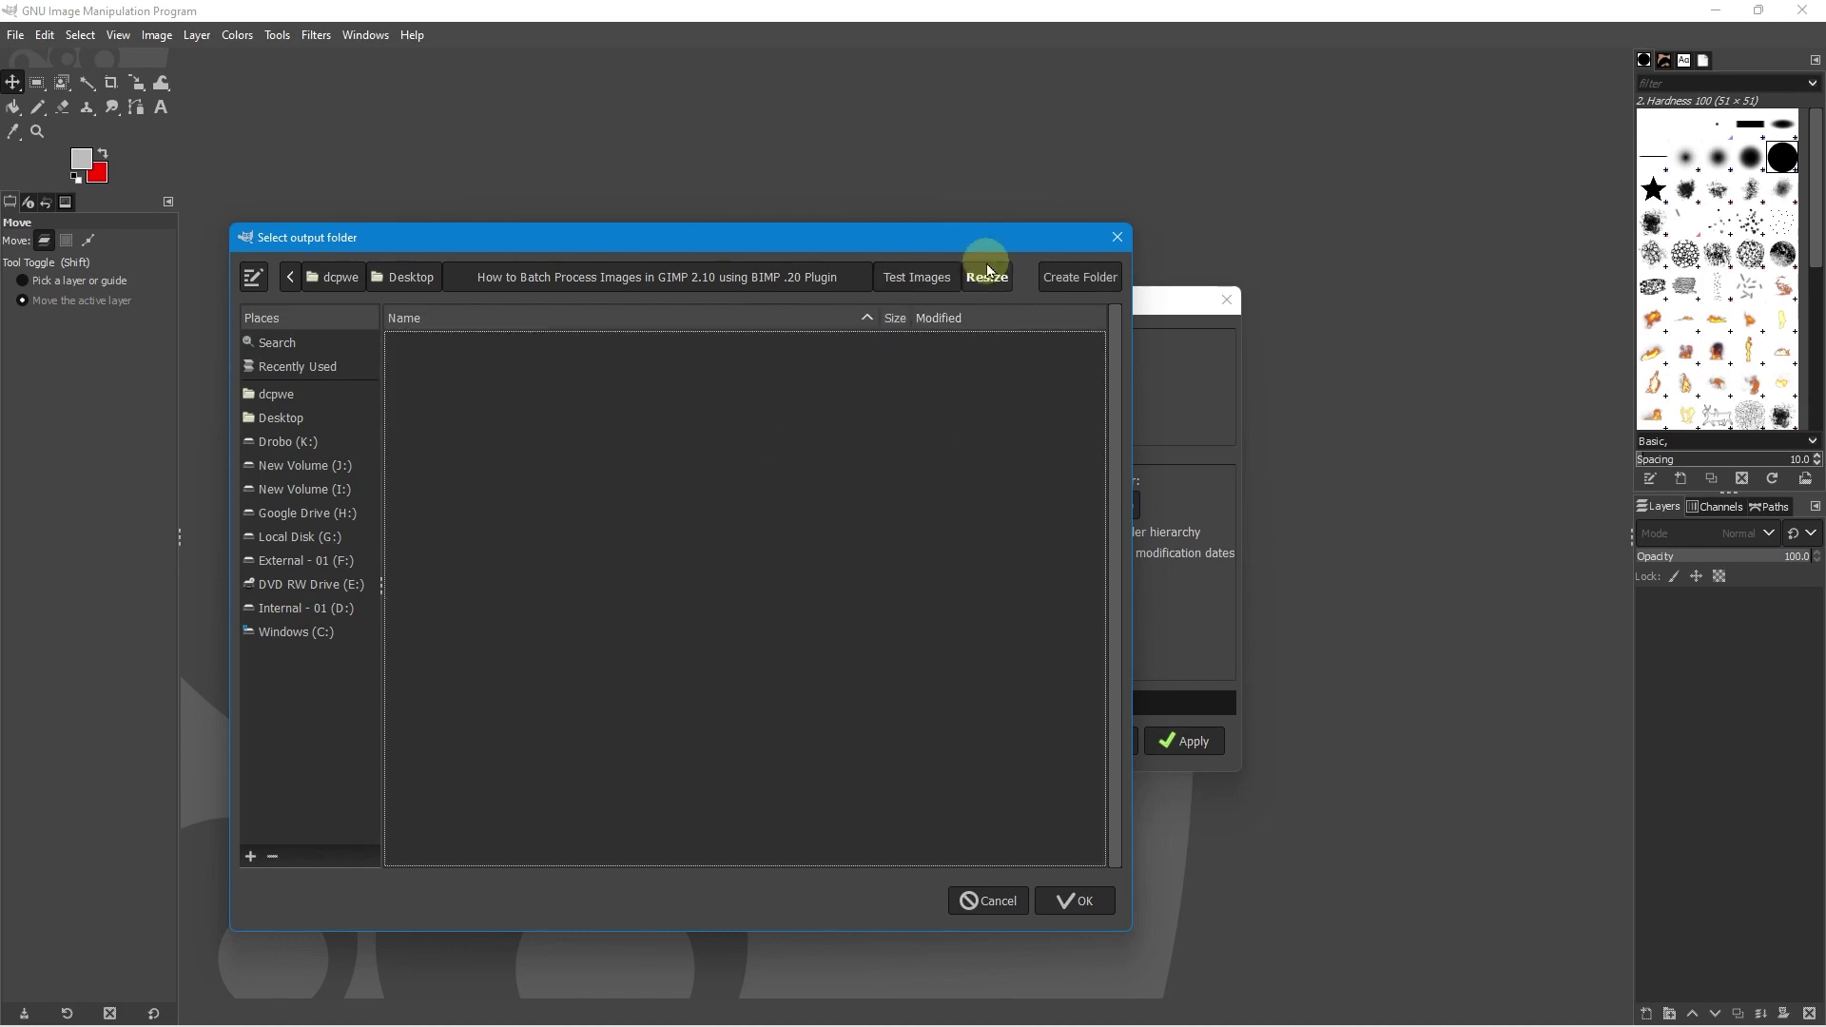
pyautogui.click(1051, 901)
pyautogui.click(644, 407)
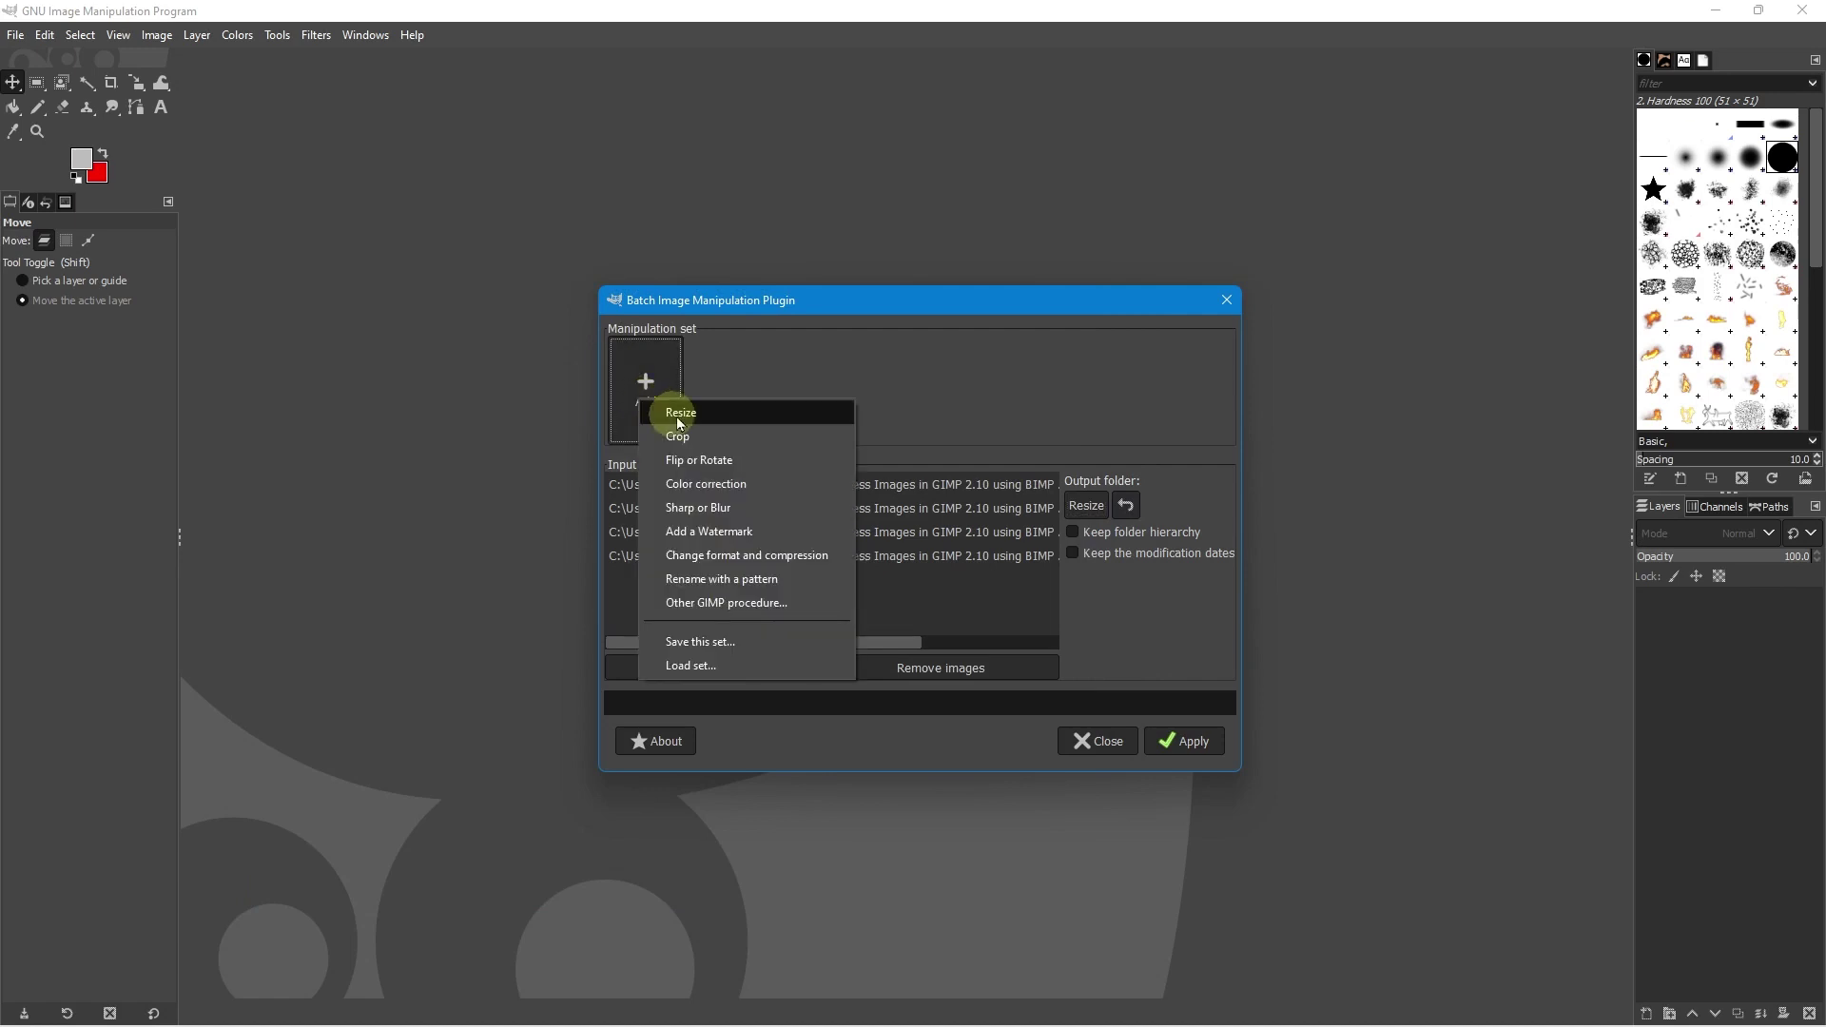
# - Add a Resize step, then select the four portraits in Explorer to confirm their 5.17 MB total
pyautogui.click(685, 413)
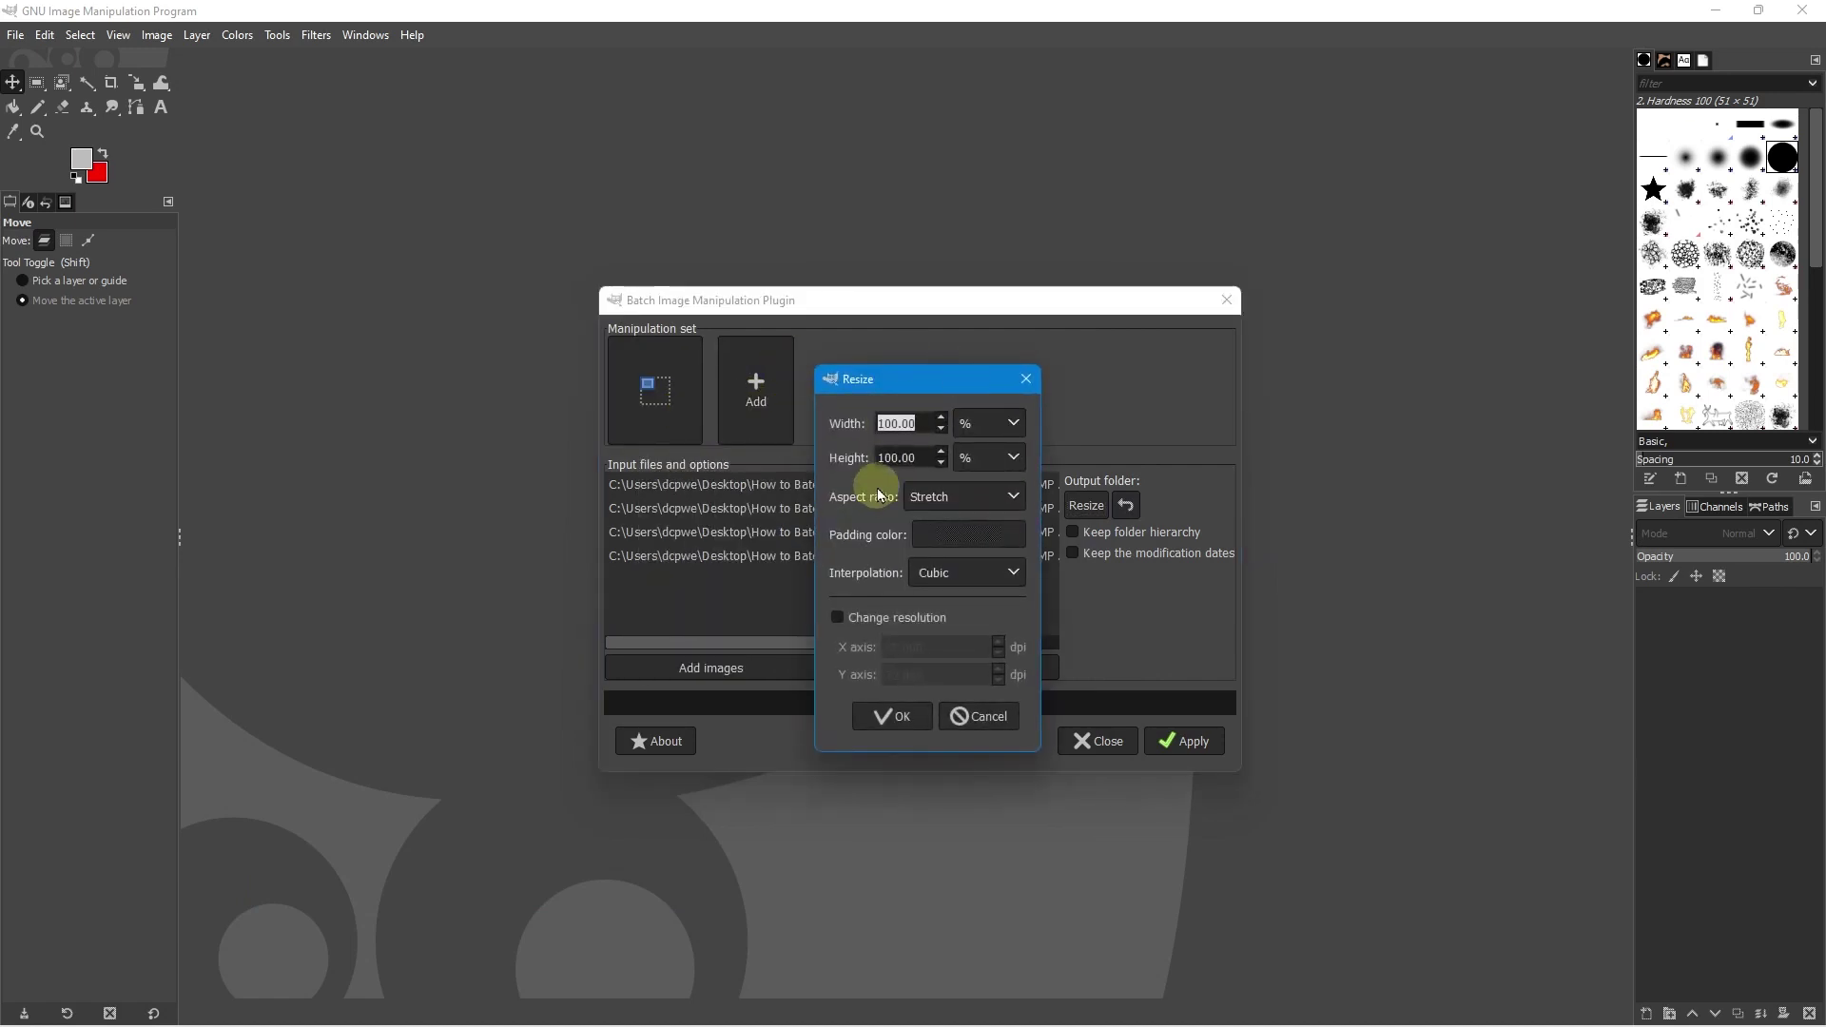
pyautogui.press('super+Tab')
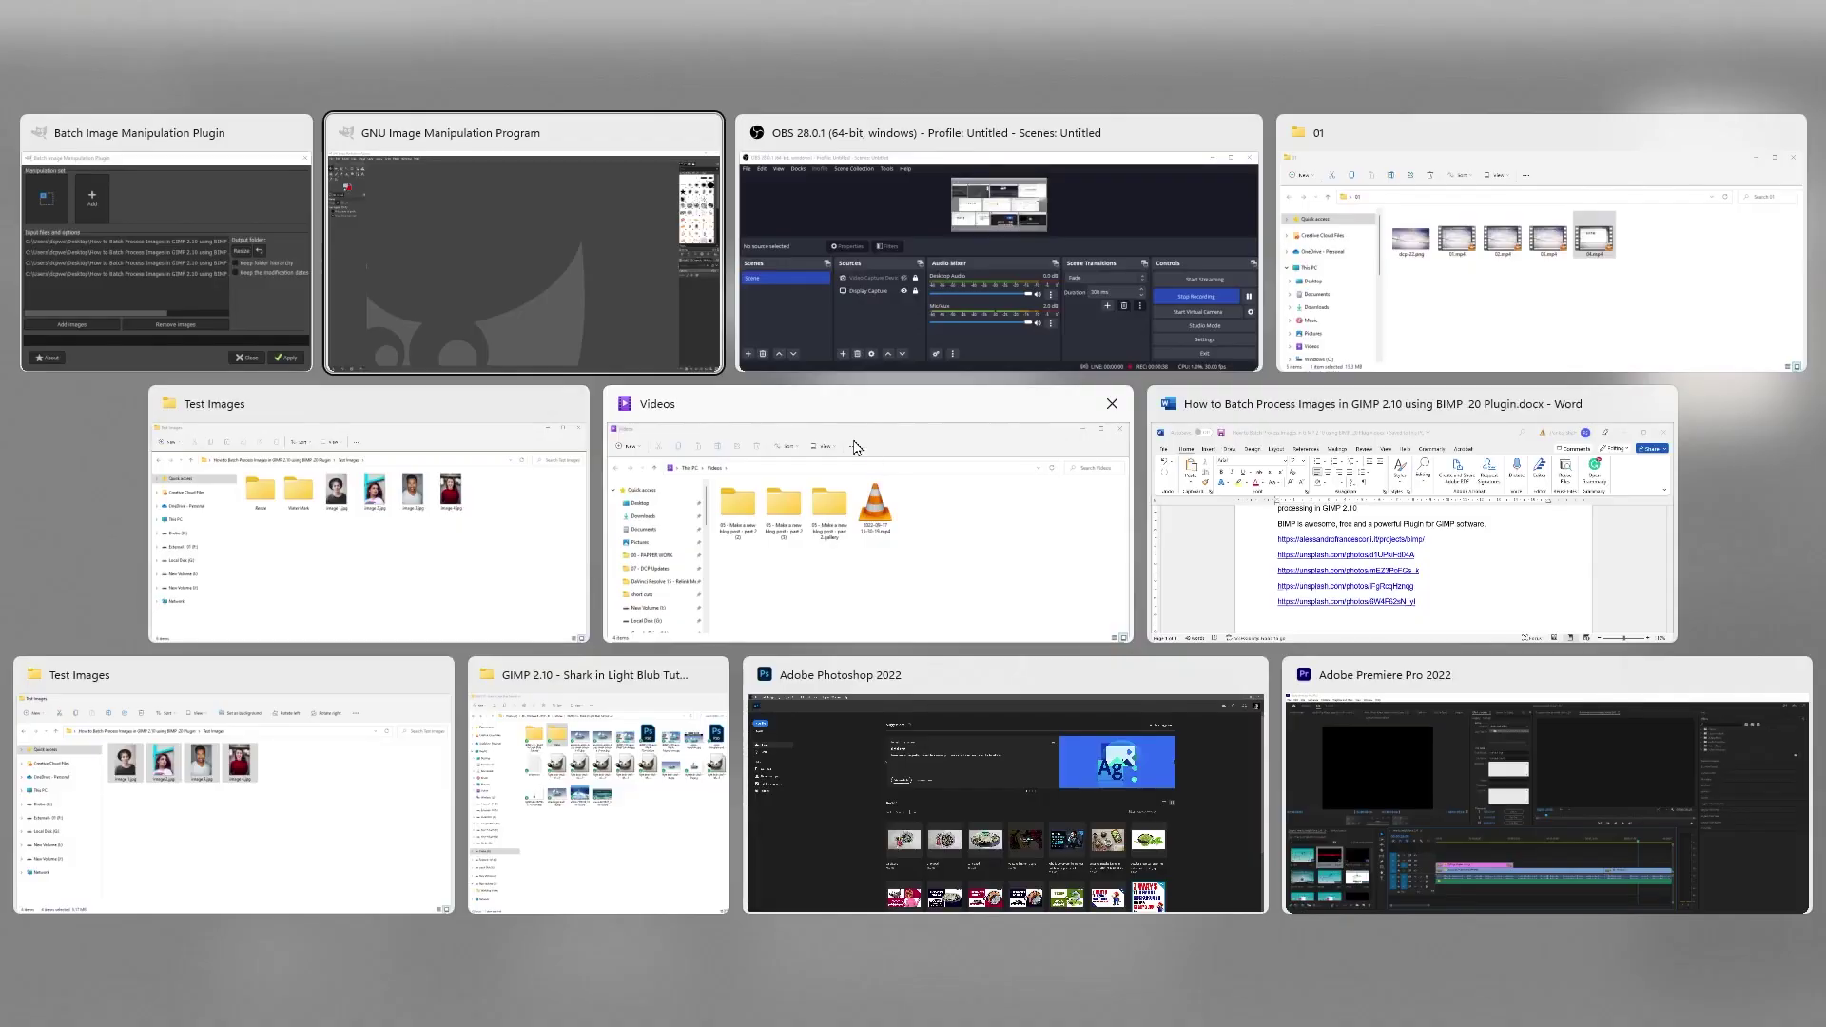
pyautogui.click(449, 491)
pyautogui.moveTo(1327, 448); pyautogui.dragTo(797, 300)
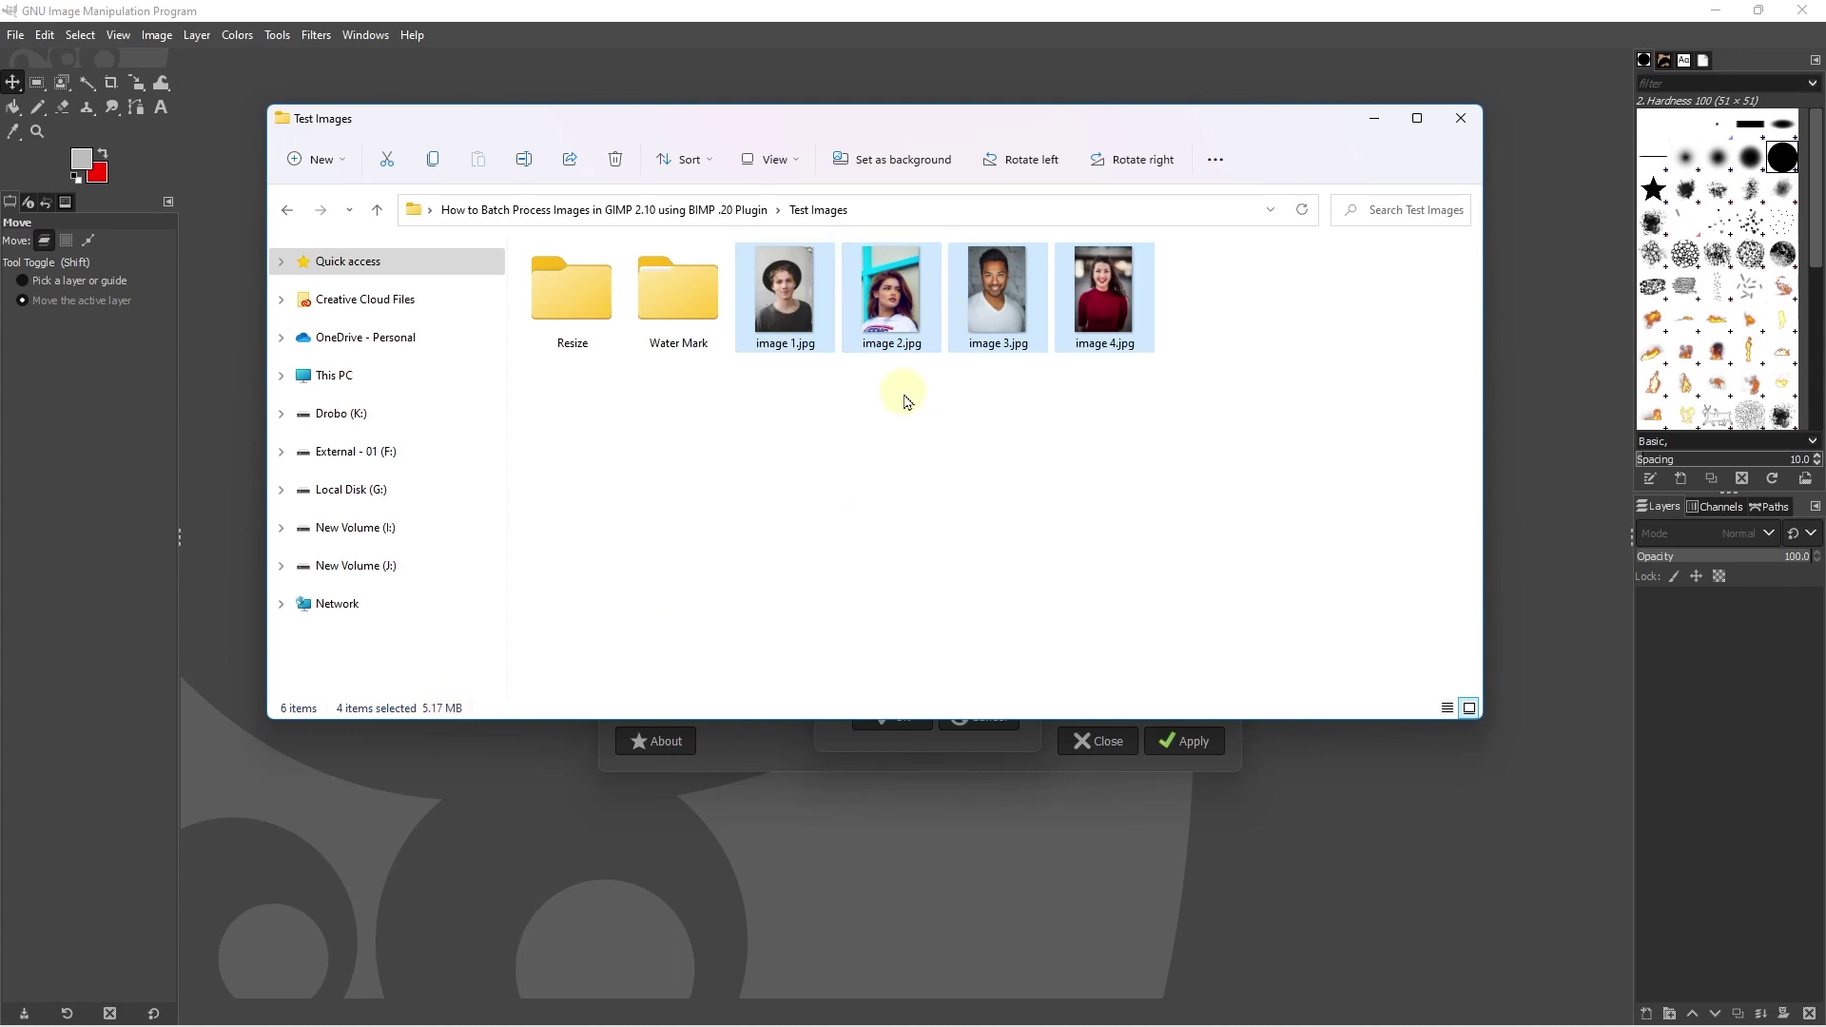
# - Back in BIMP's Resize settings, set width and height to 25 percent
pyautogui.click(856, 9)
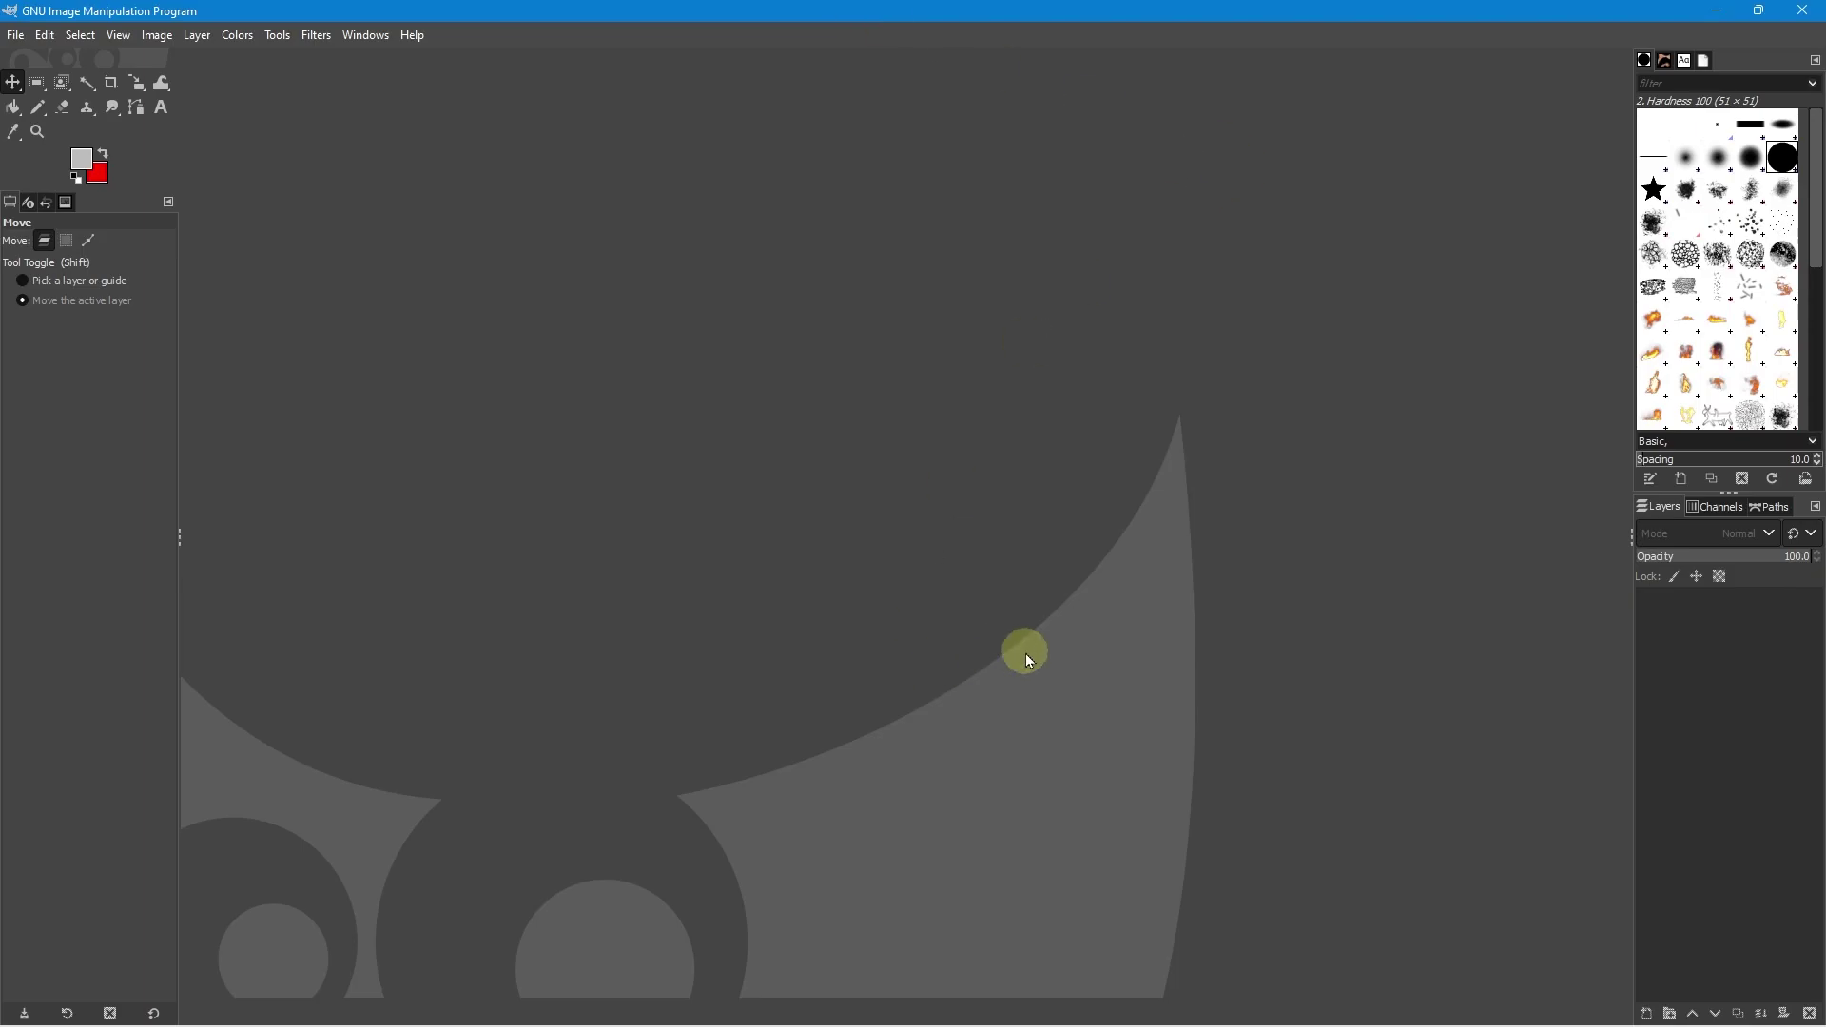
pyautogui.hotkey('alt', 'Tab')
pyautogui.hotkey('alt', 'Tab')
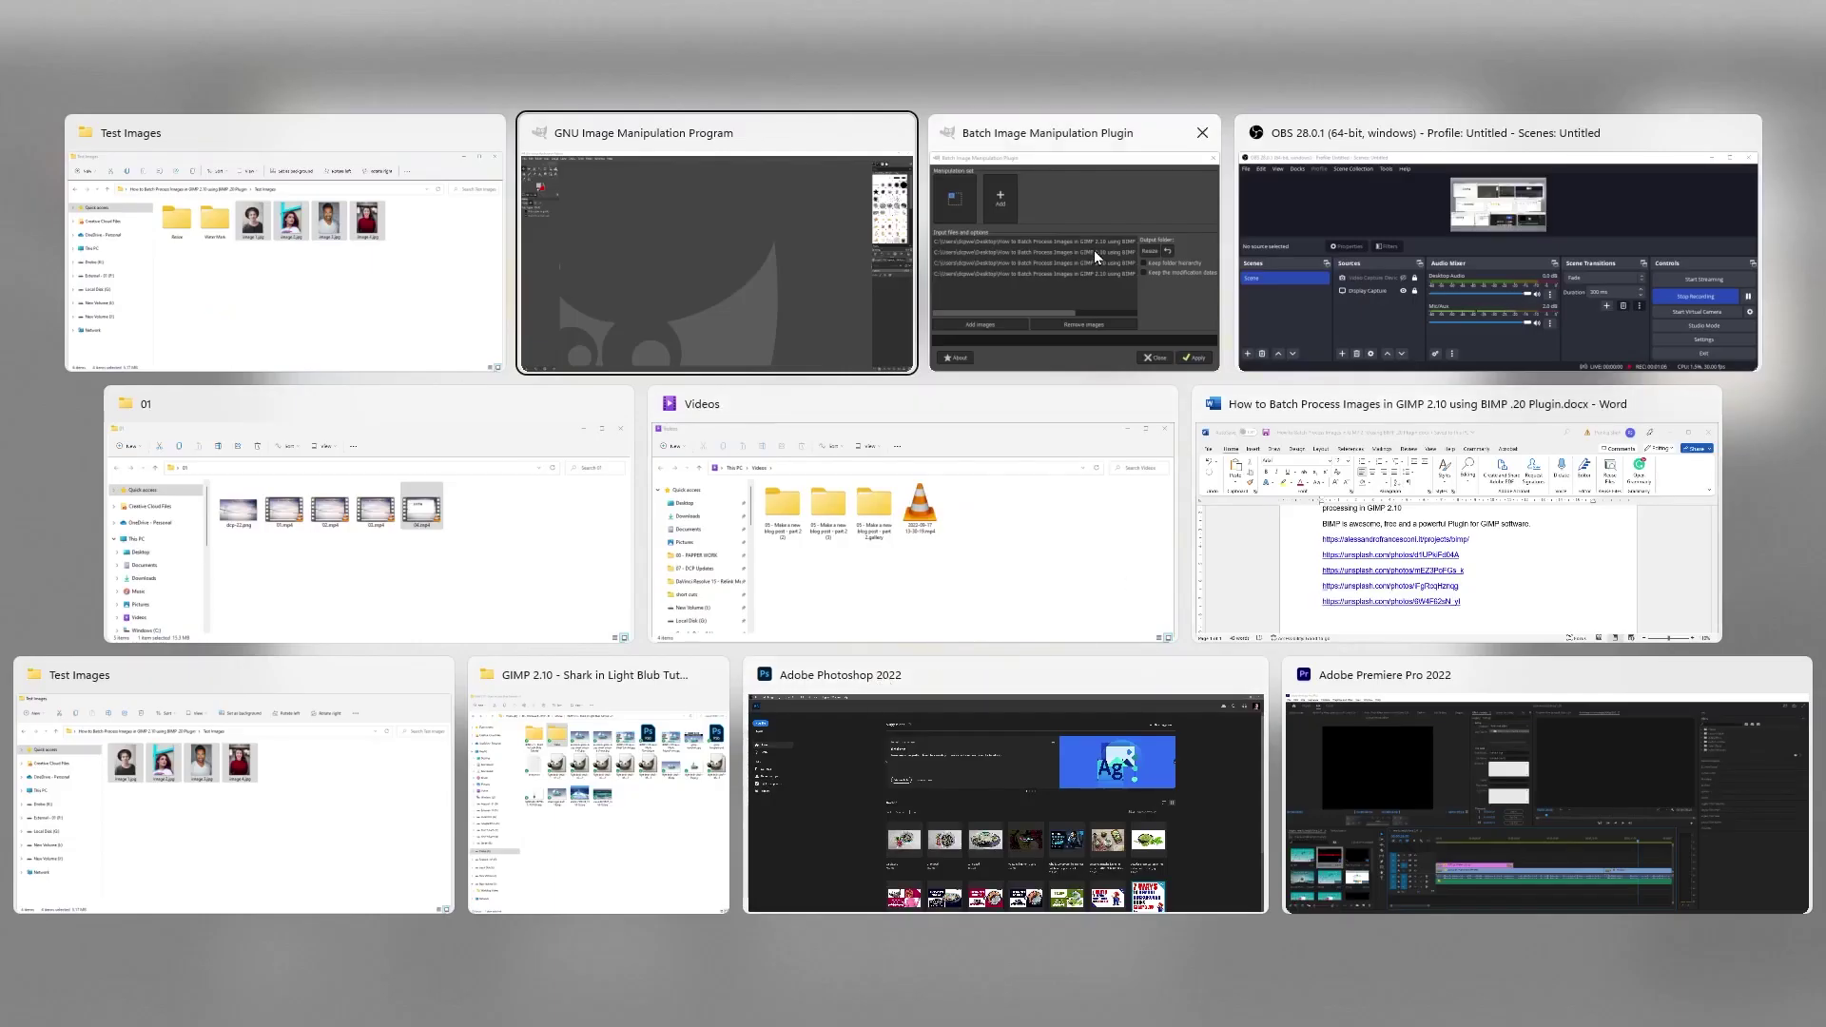
pyautogui.click(1094, 257)
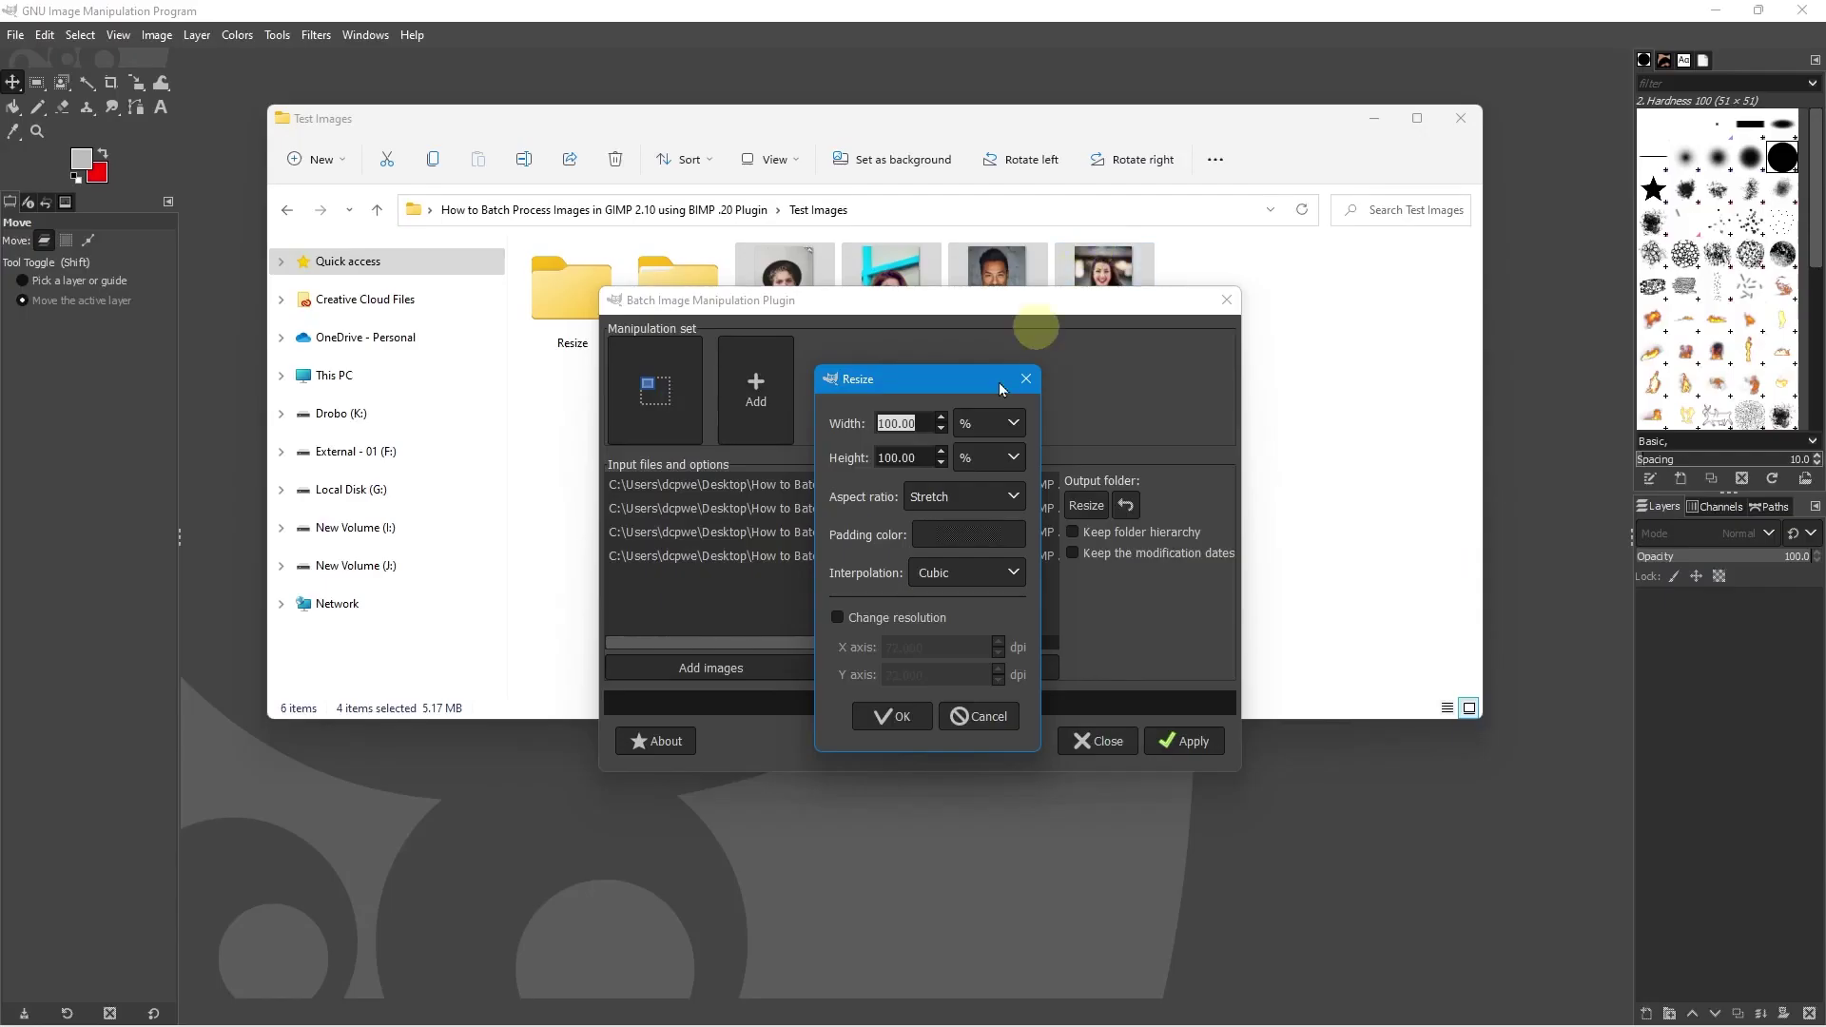
pyautogui.click(1373, 124)
pyautogui.click(918, 424)
pyautogui.hotkey('ctrl', 'a')
pyautogui.write('25')
pyautogui.press('Tab')
pyautogui.press('Tab')
pyautogui.write('25')
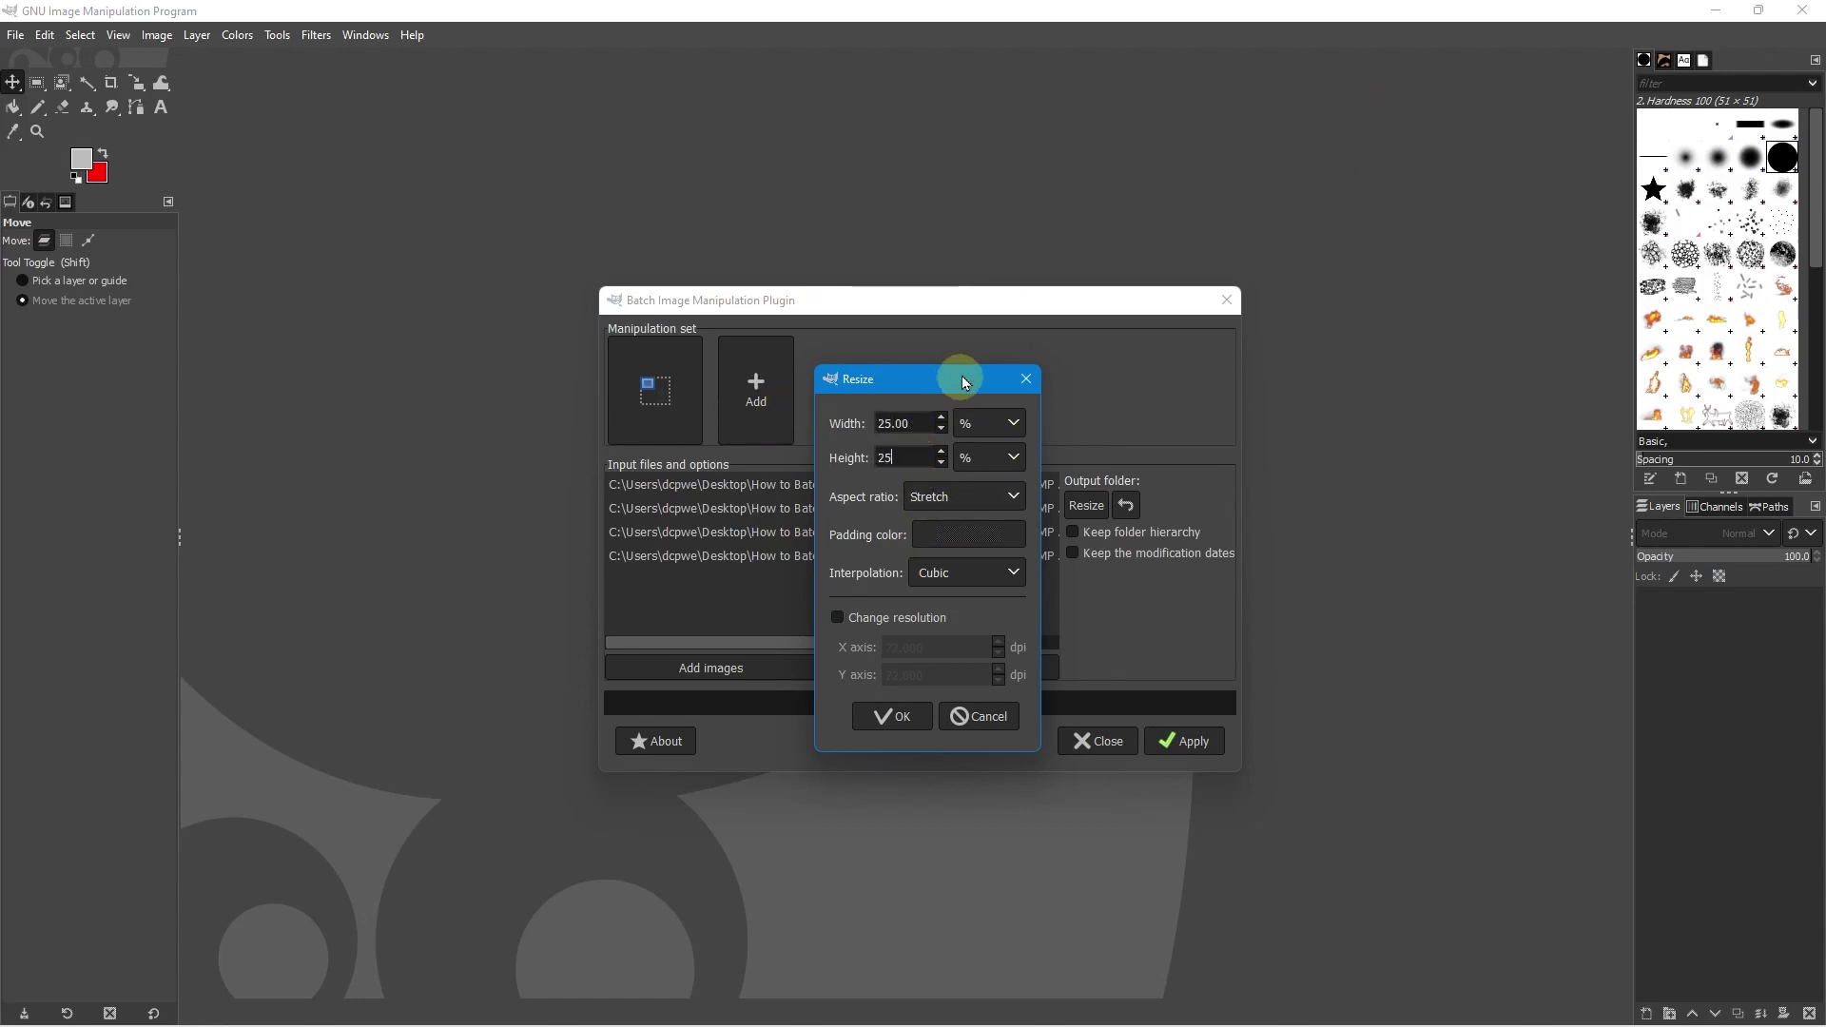
pyautogui.click(1016, 425)
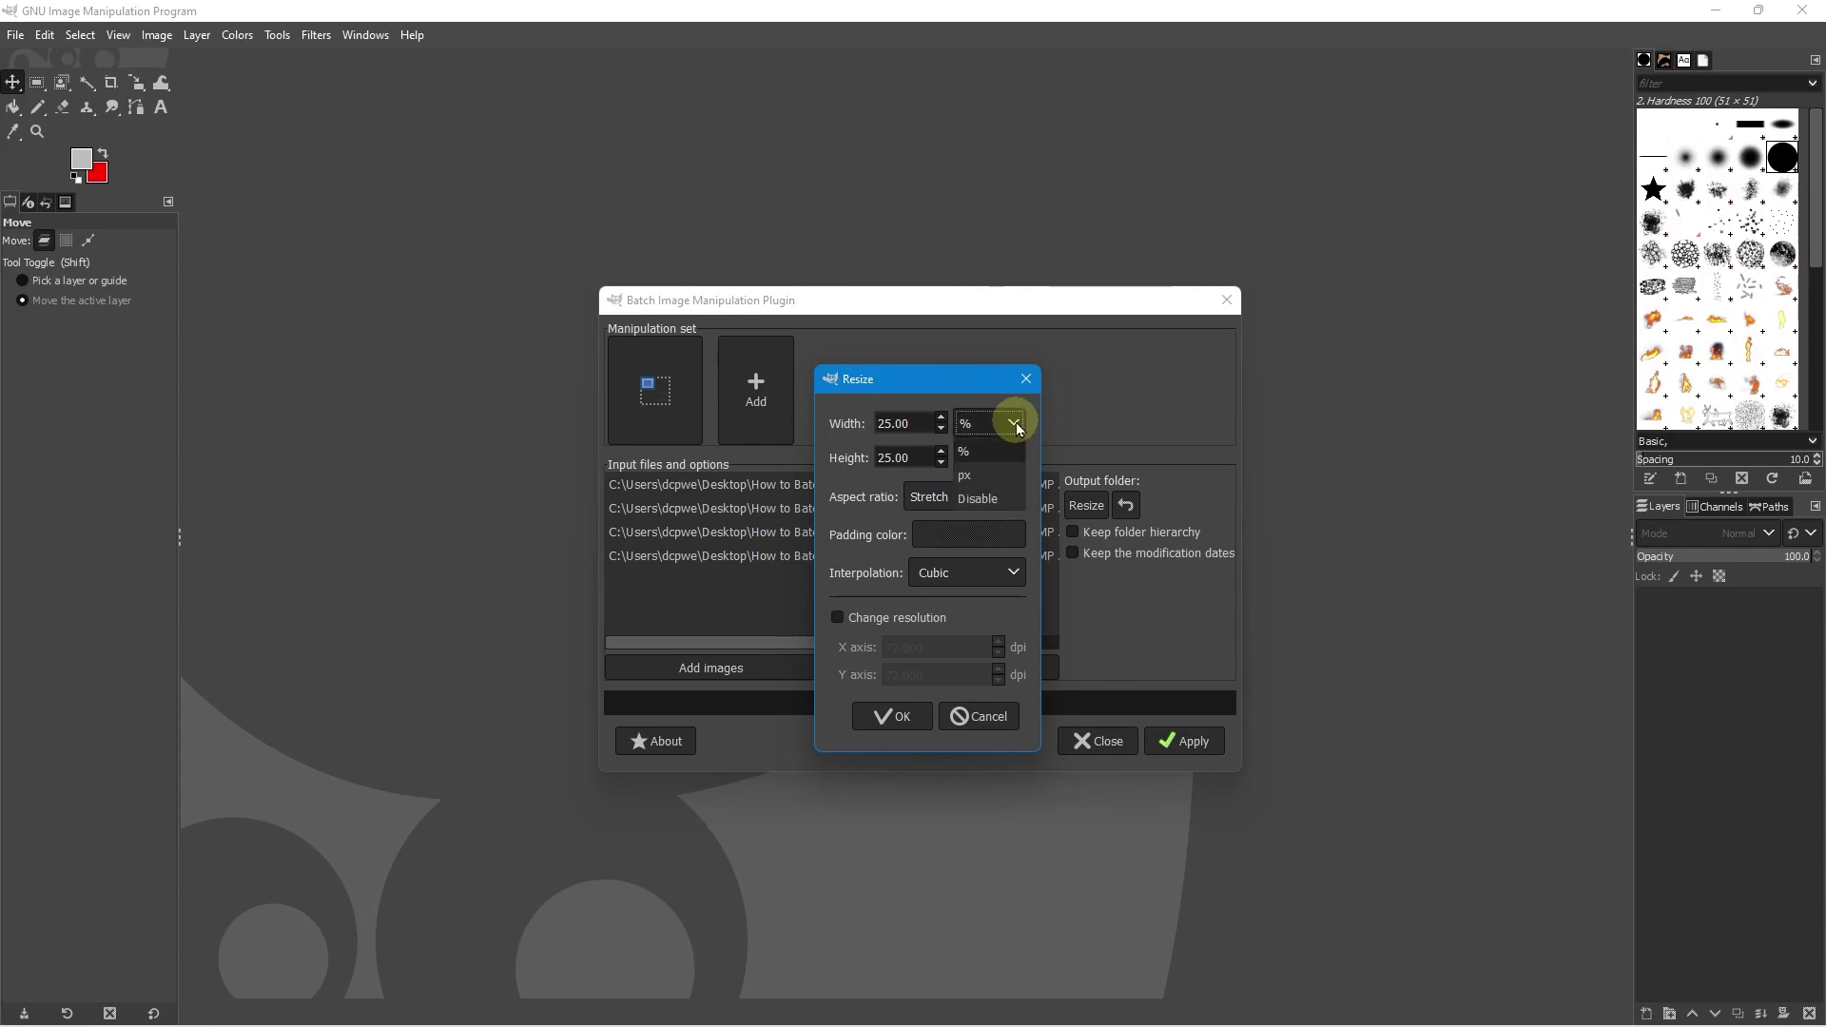
pyautogui.click(1016, 425)
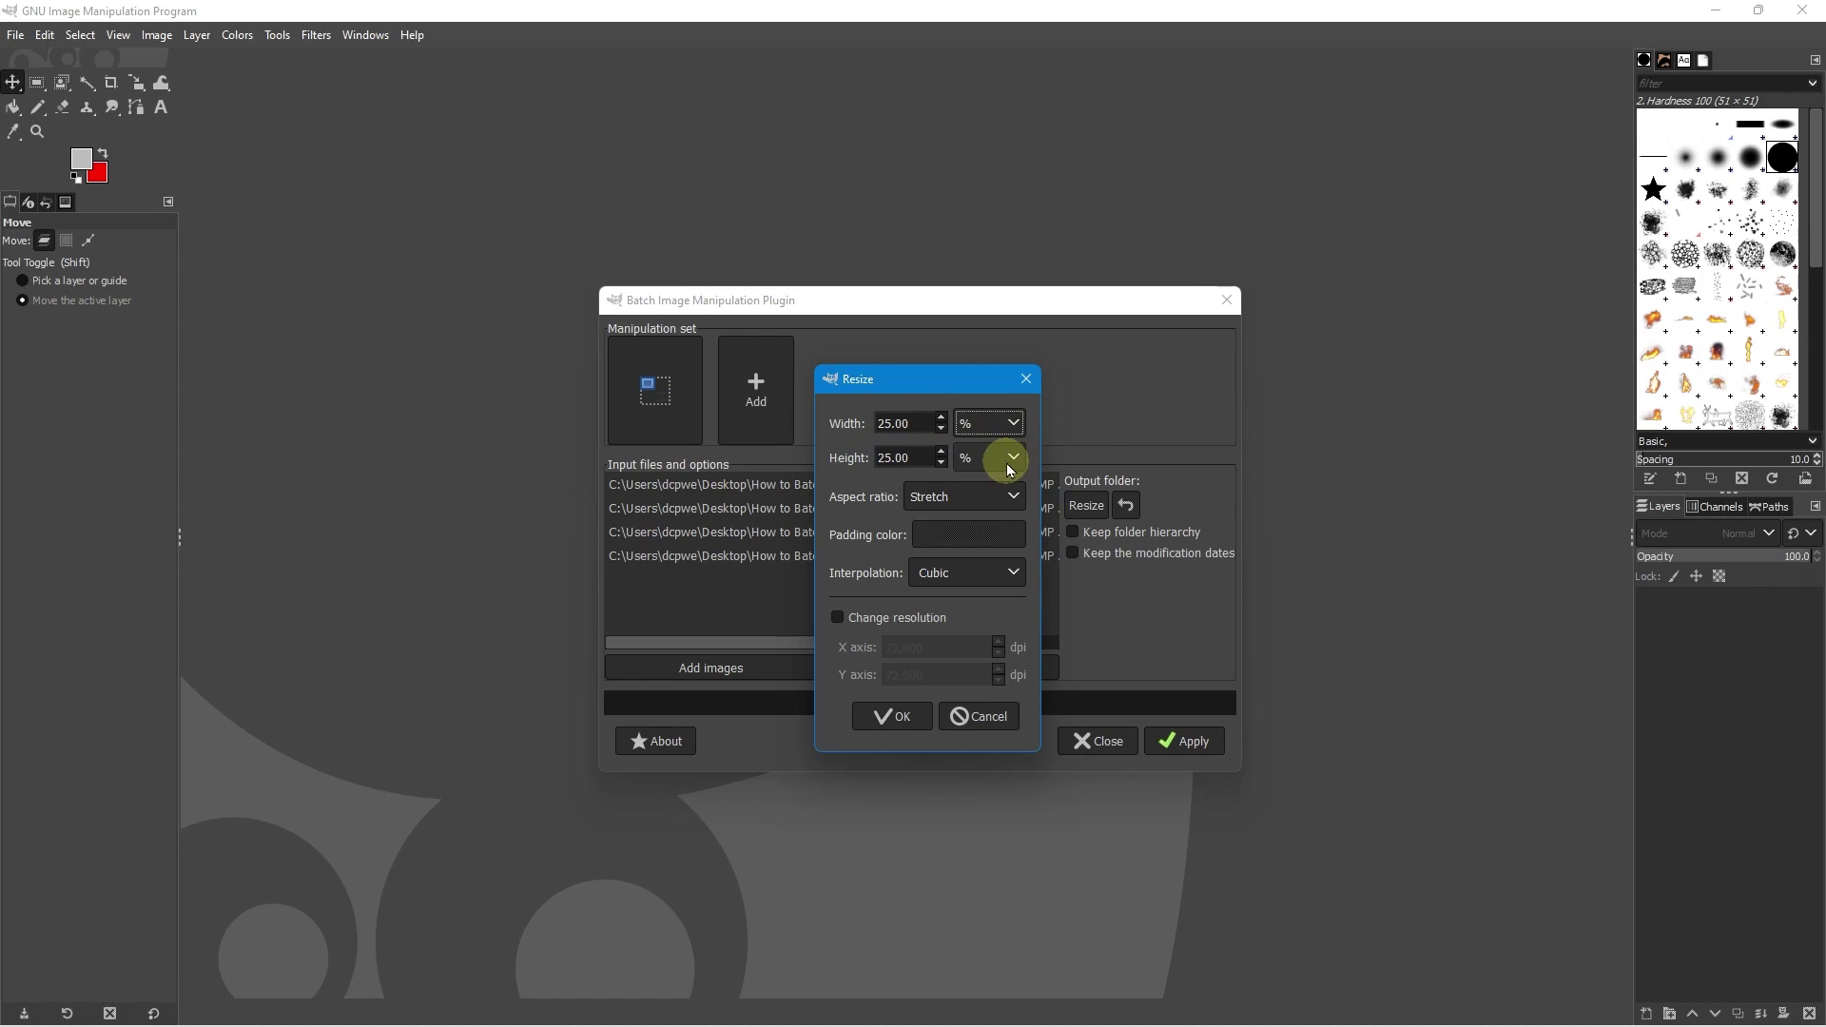
# - Set the aspect ratio to Preserve and keep Cubic interpolation
pyautogui.click(989, 494)
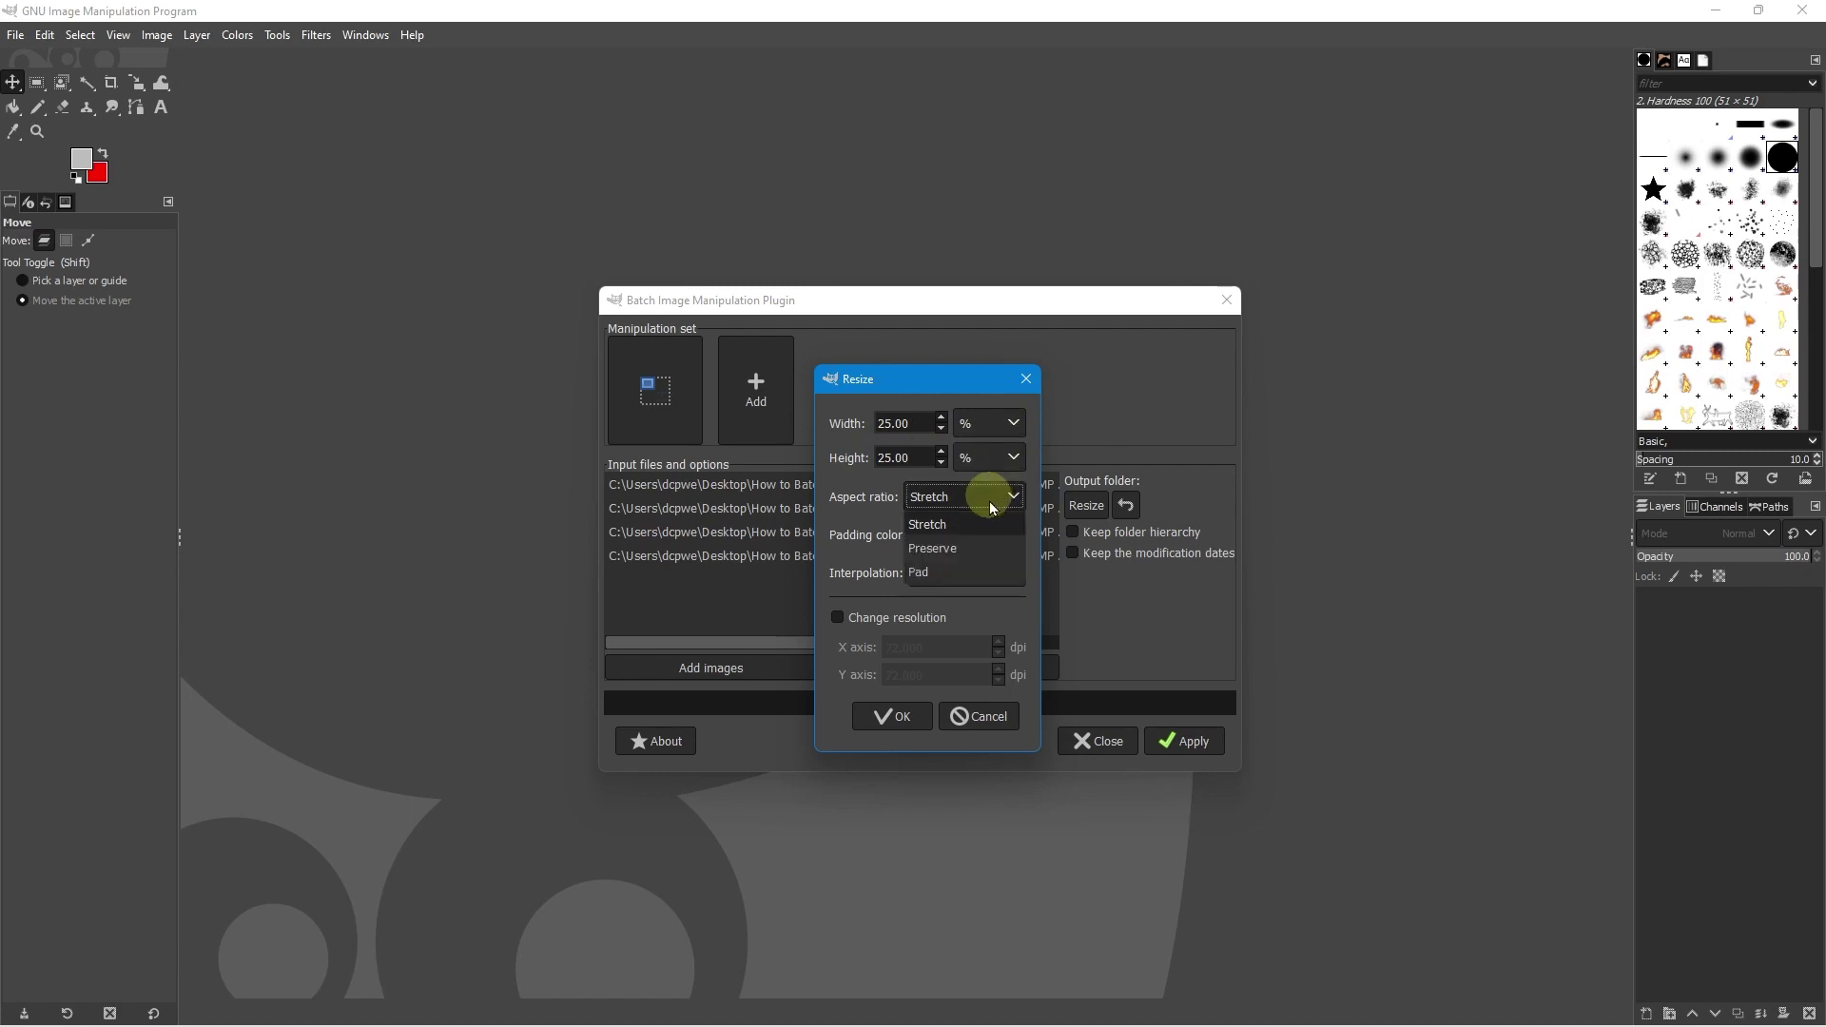
pyautogui.click(993, 554)
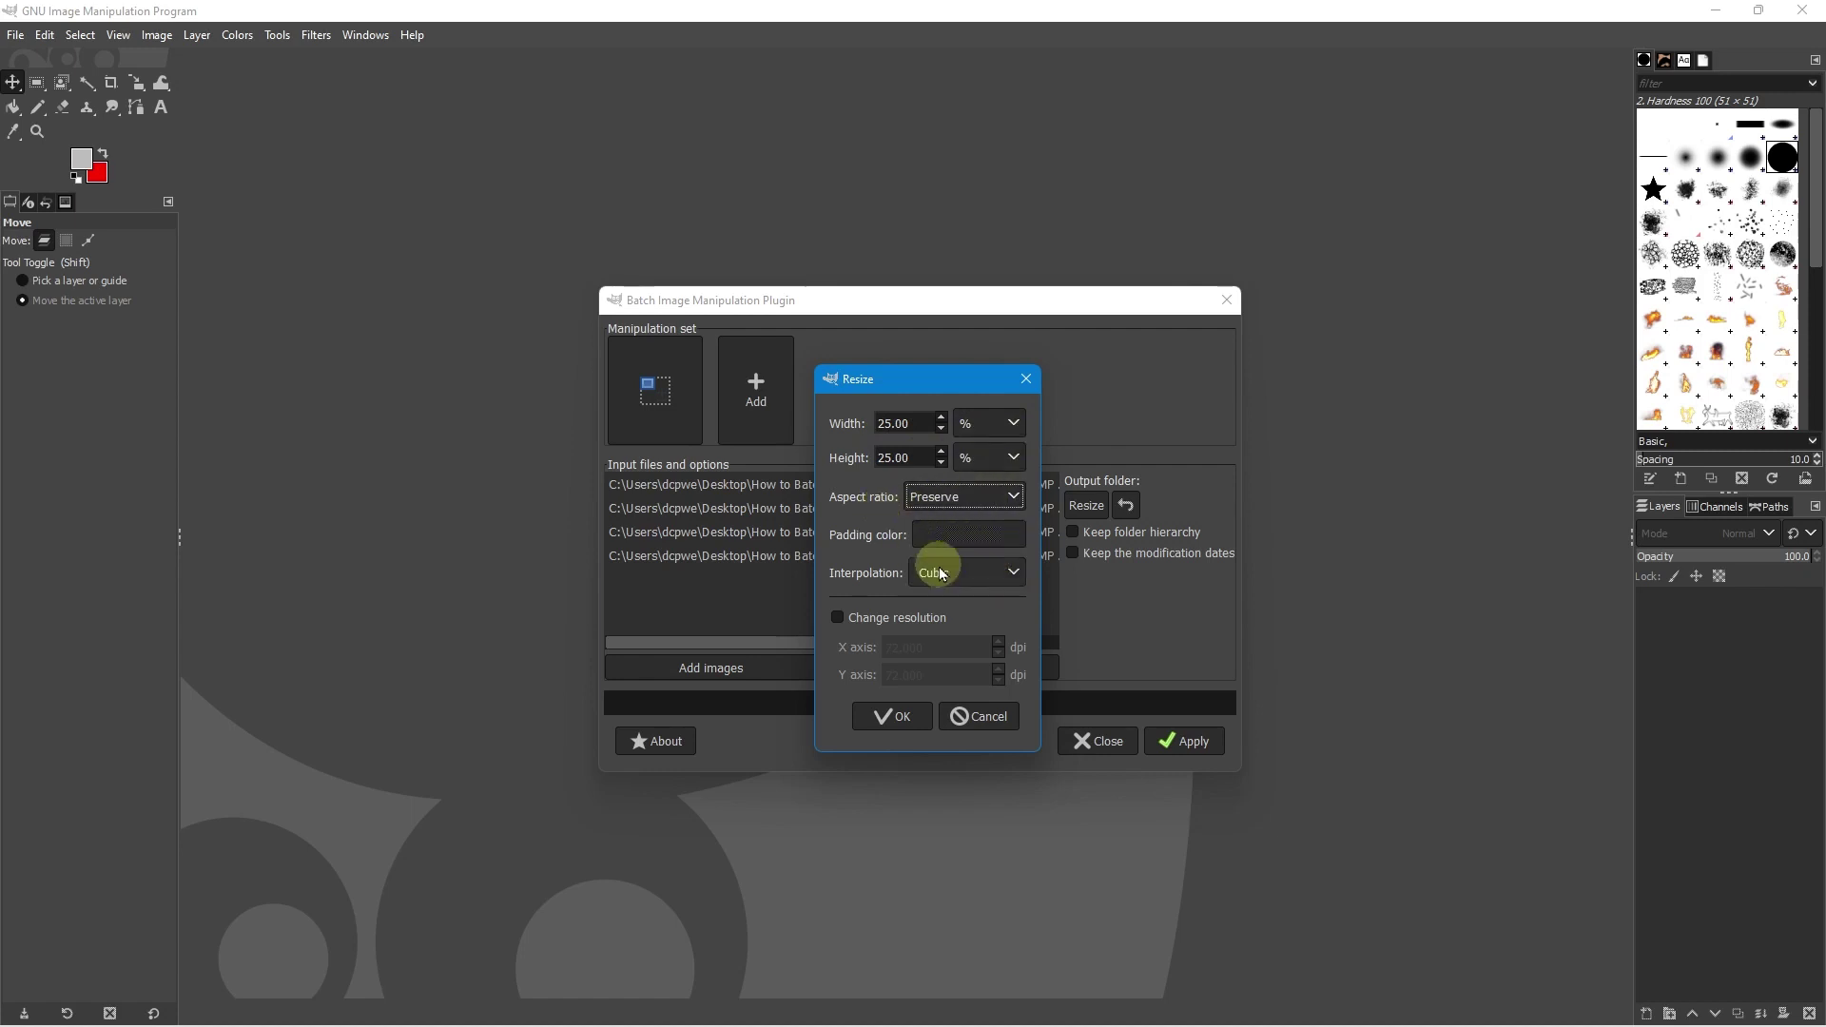
pyautogui.click(1004, 580)
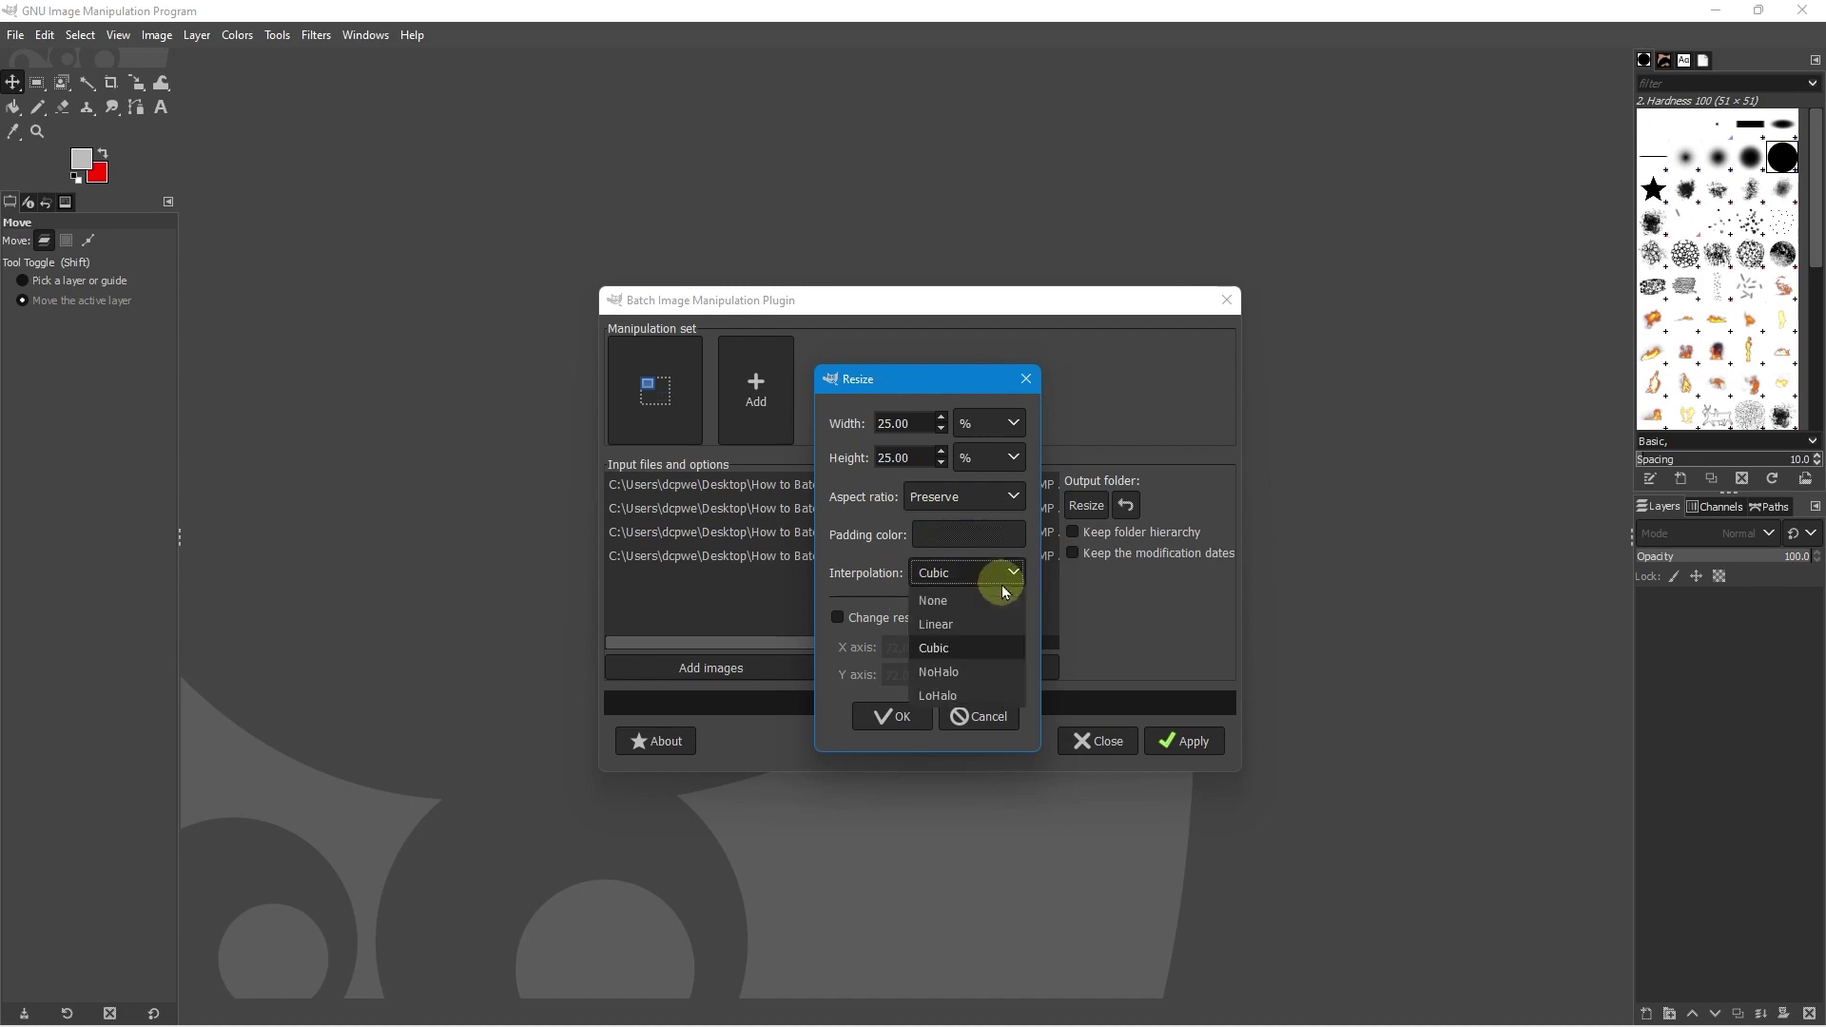
pyautogui.click(1004, 592)
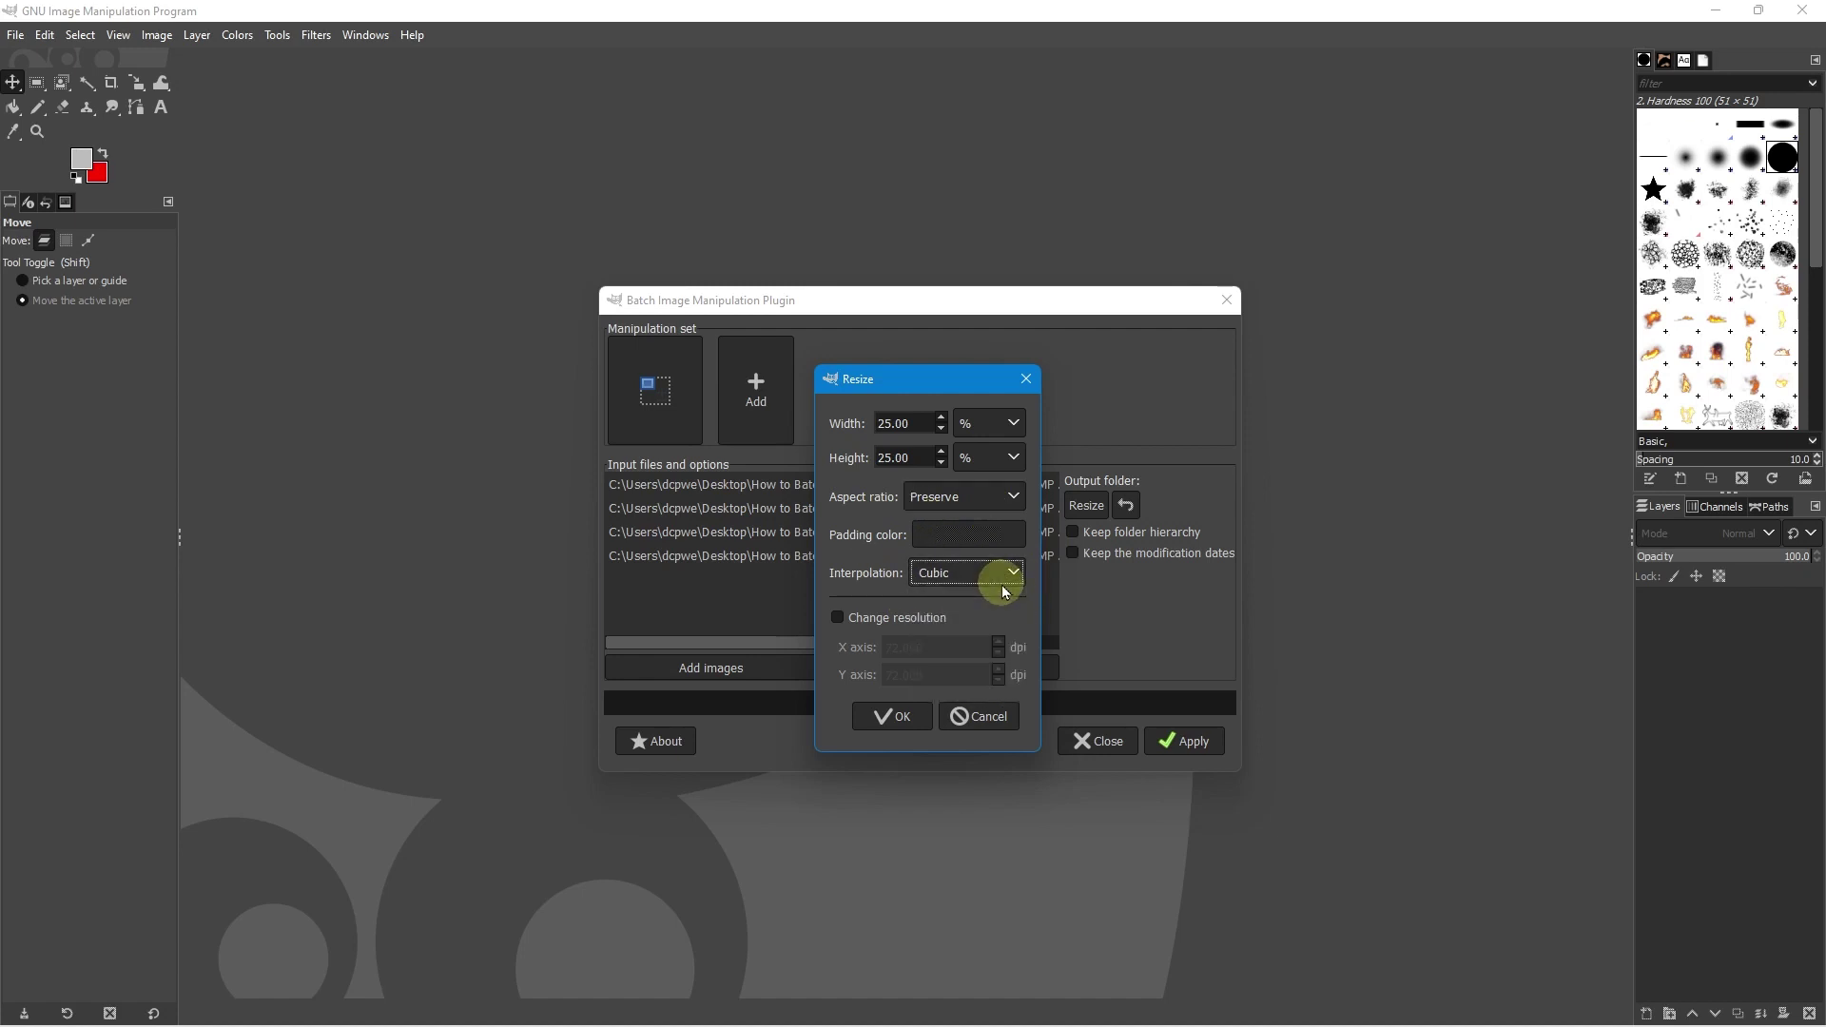
pyautogui.click(937, 573)
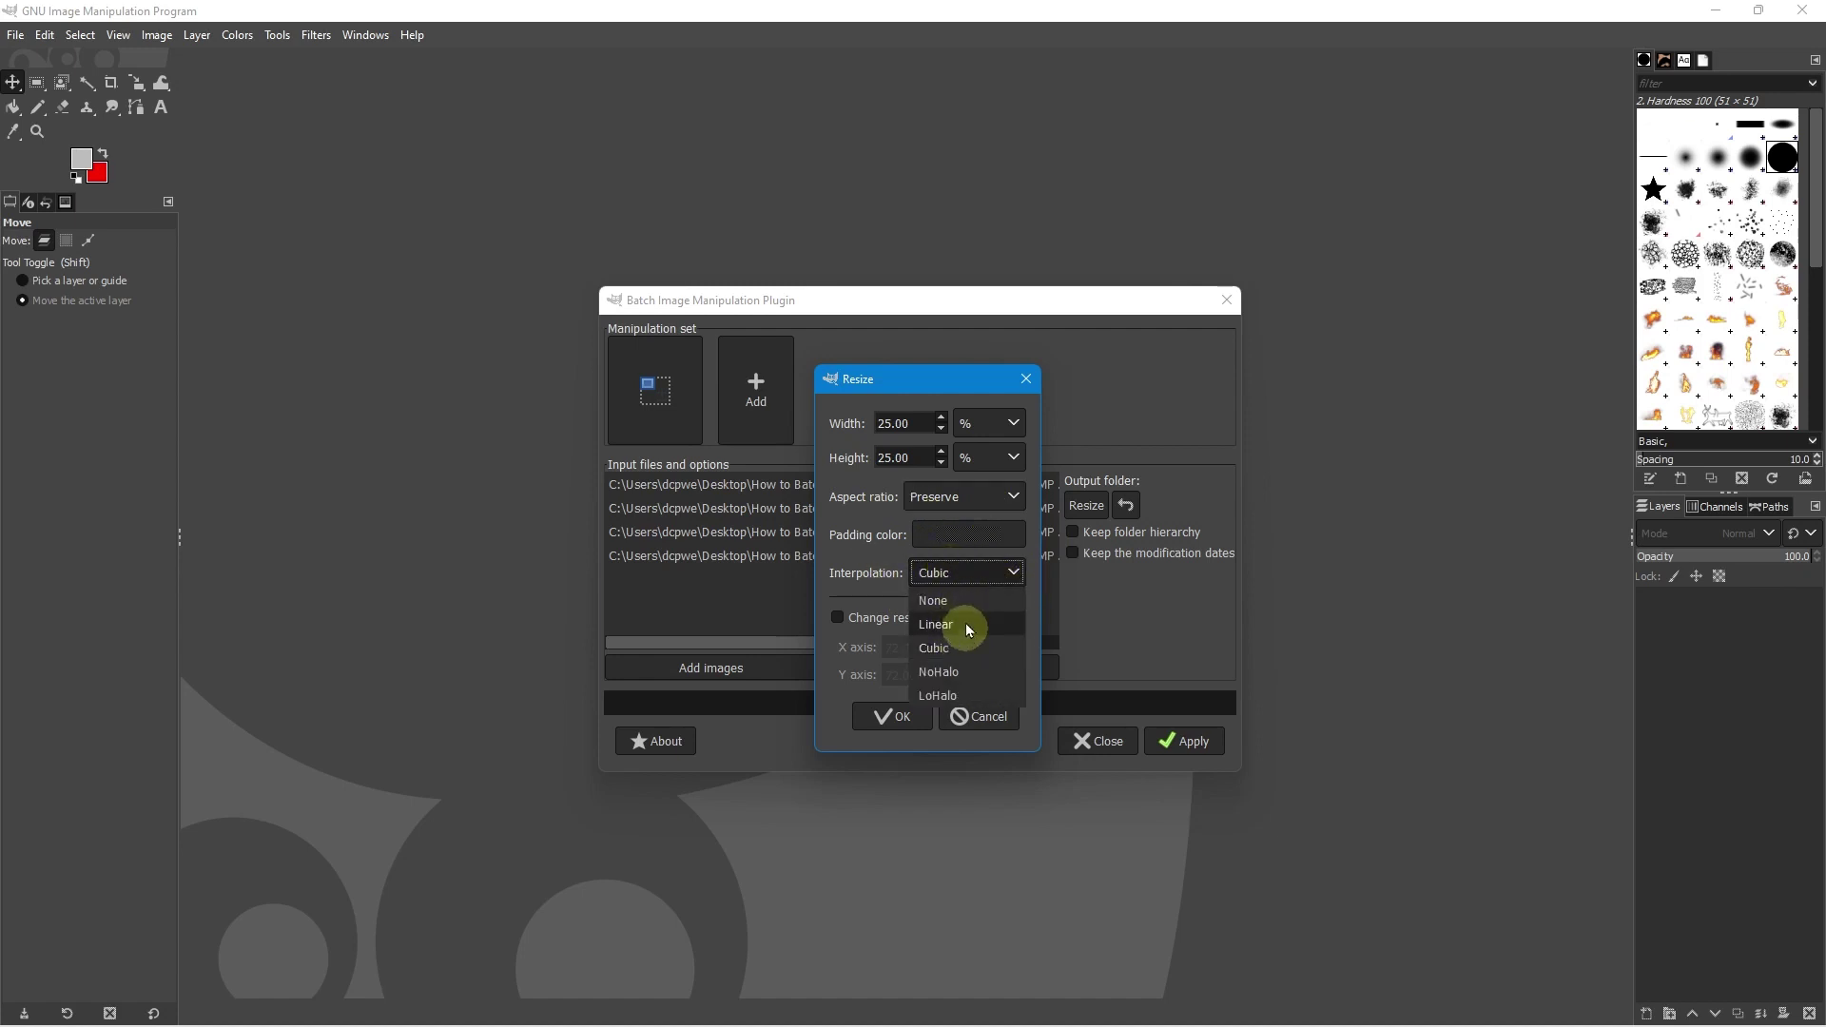
pyautogui.click(865, 572)
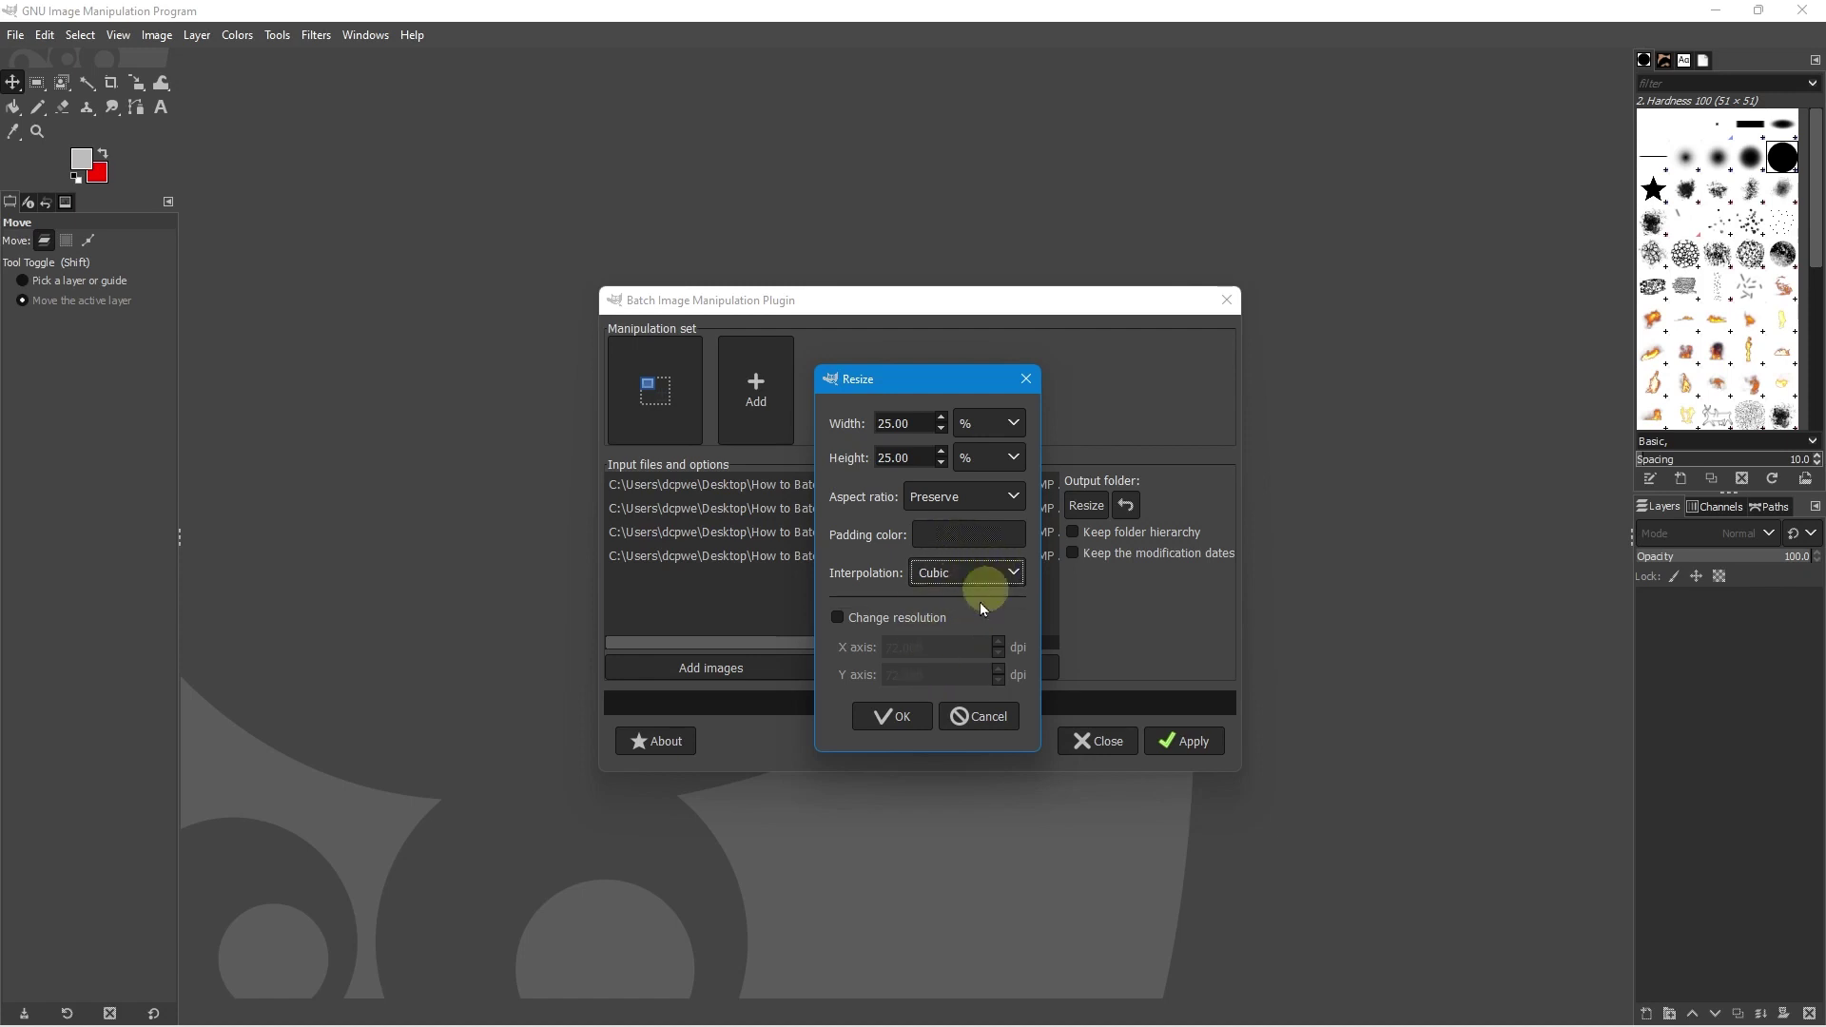
# - Confirm the 25% resize settings and run the batch on all four portraits
pyautogui.click(899, 719)
pyautogui.click(1187, 739)
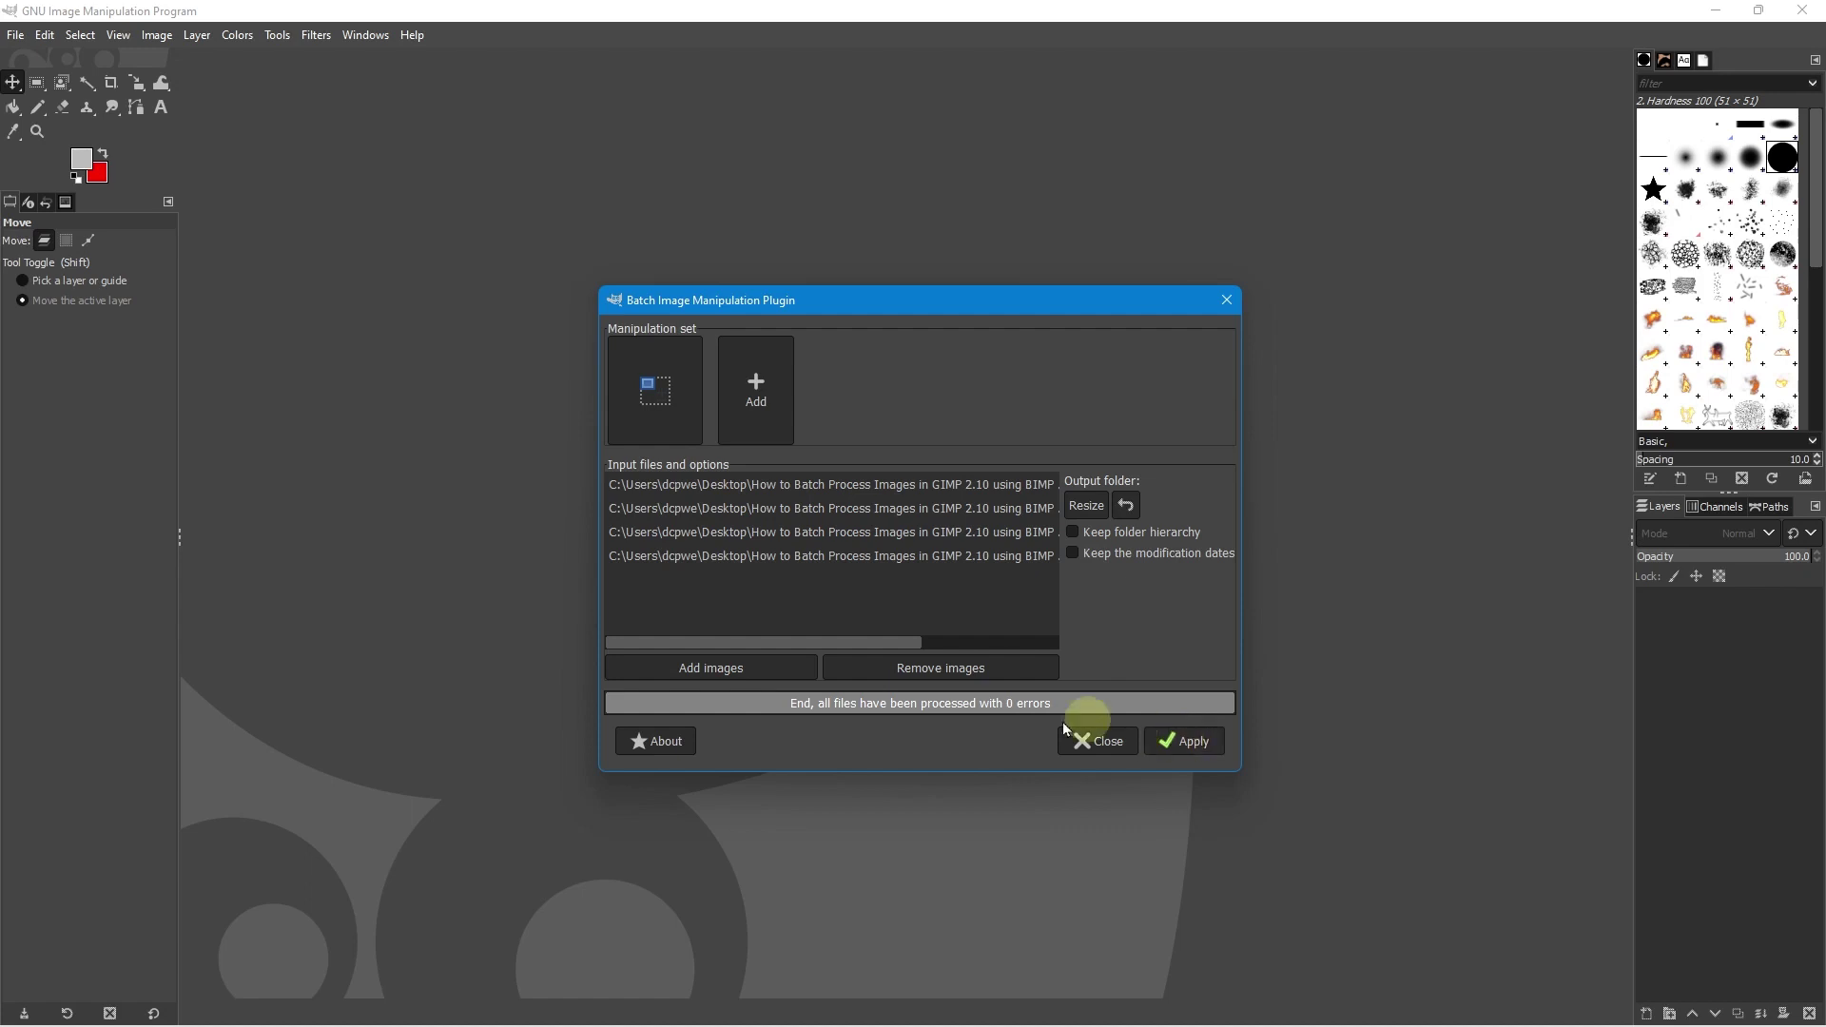
# - Close the batch processing window and select the four original portraits in Test Images to see their size
pyautogui.click(1087, 745)
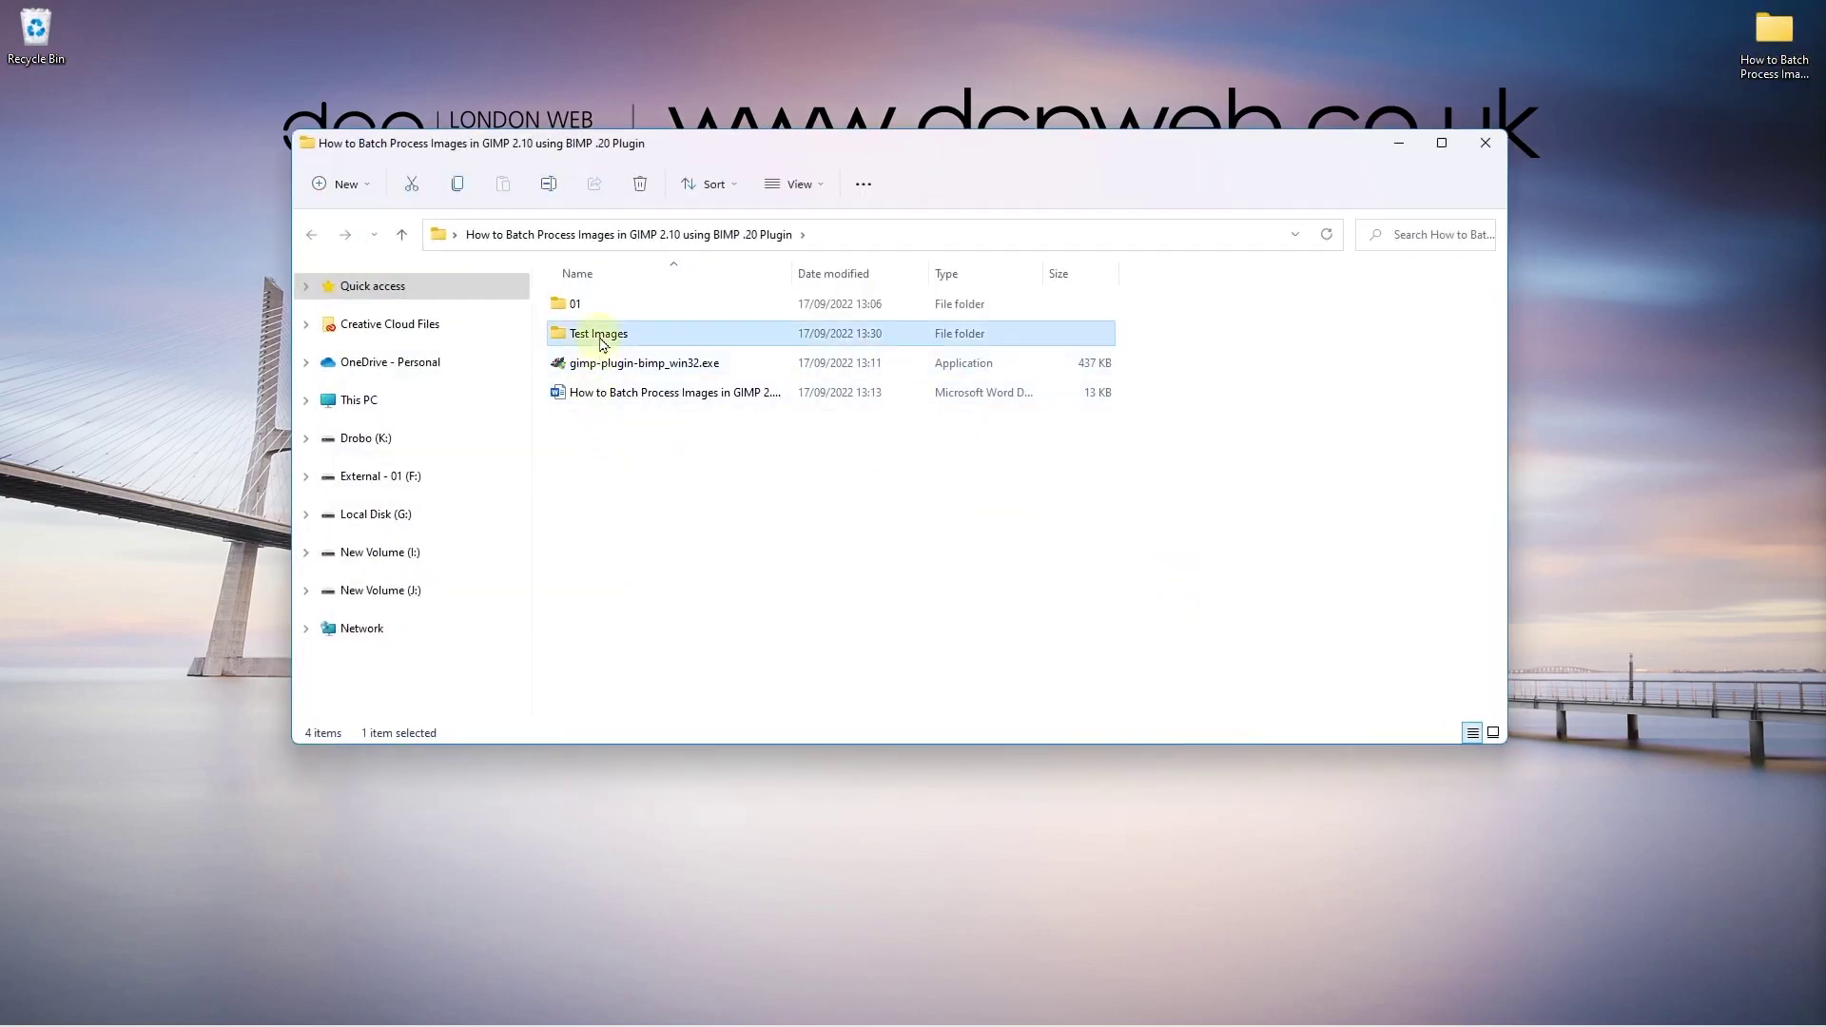
pyautogui.doubleClick(589, 333)
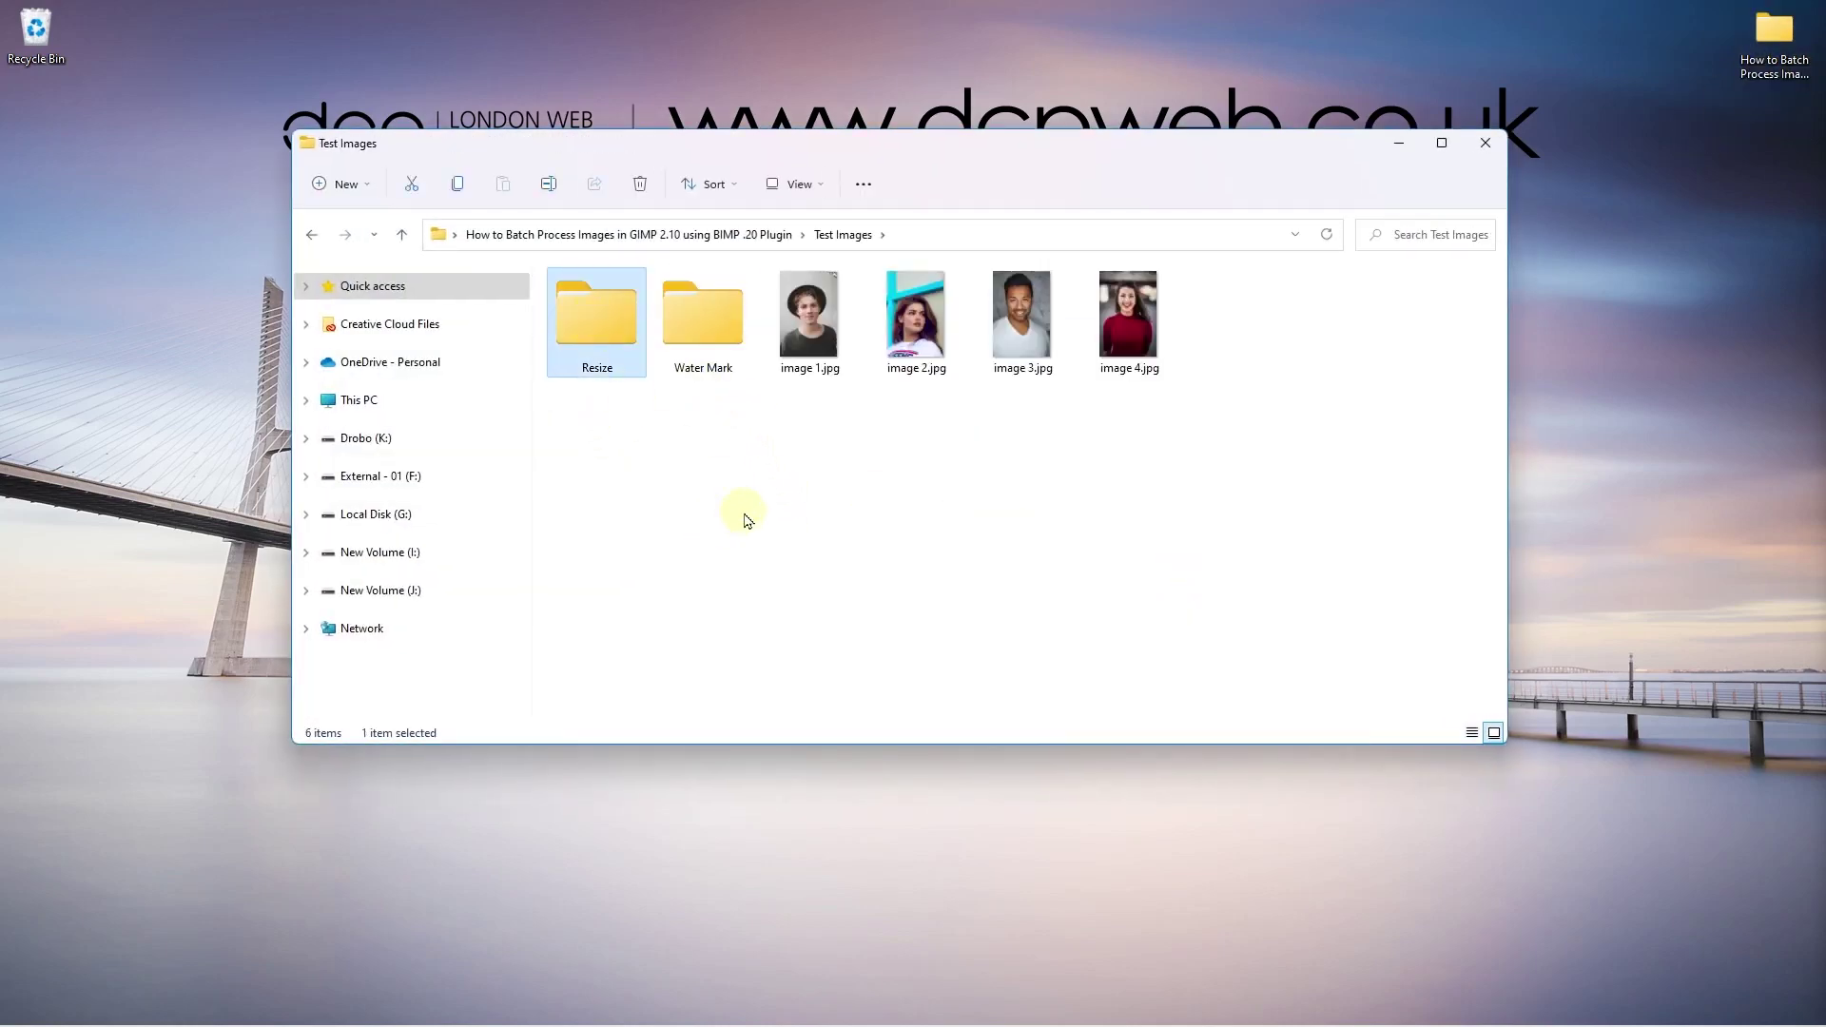
pyautogui.moveTo(1234, 455); pyautogui.dragTo(837, 352)
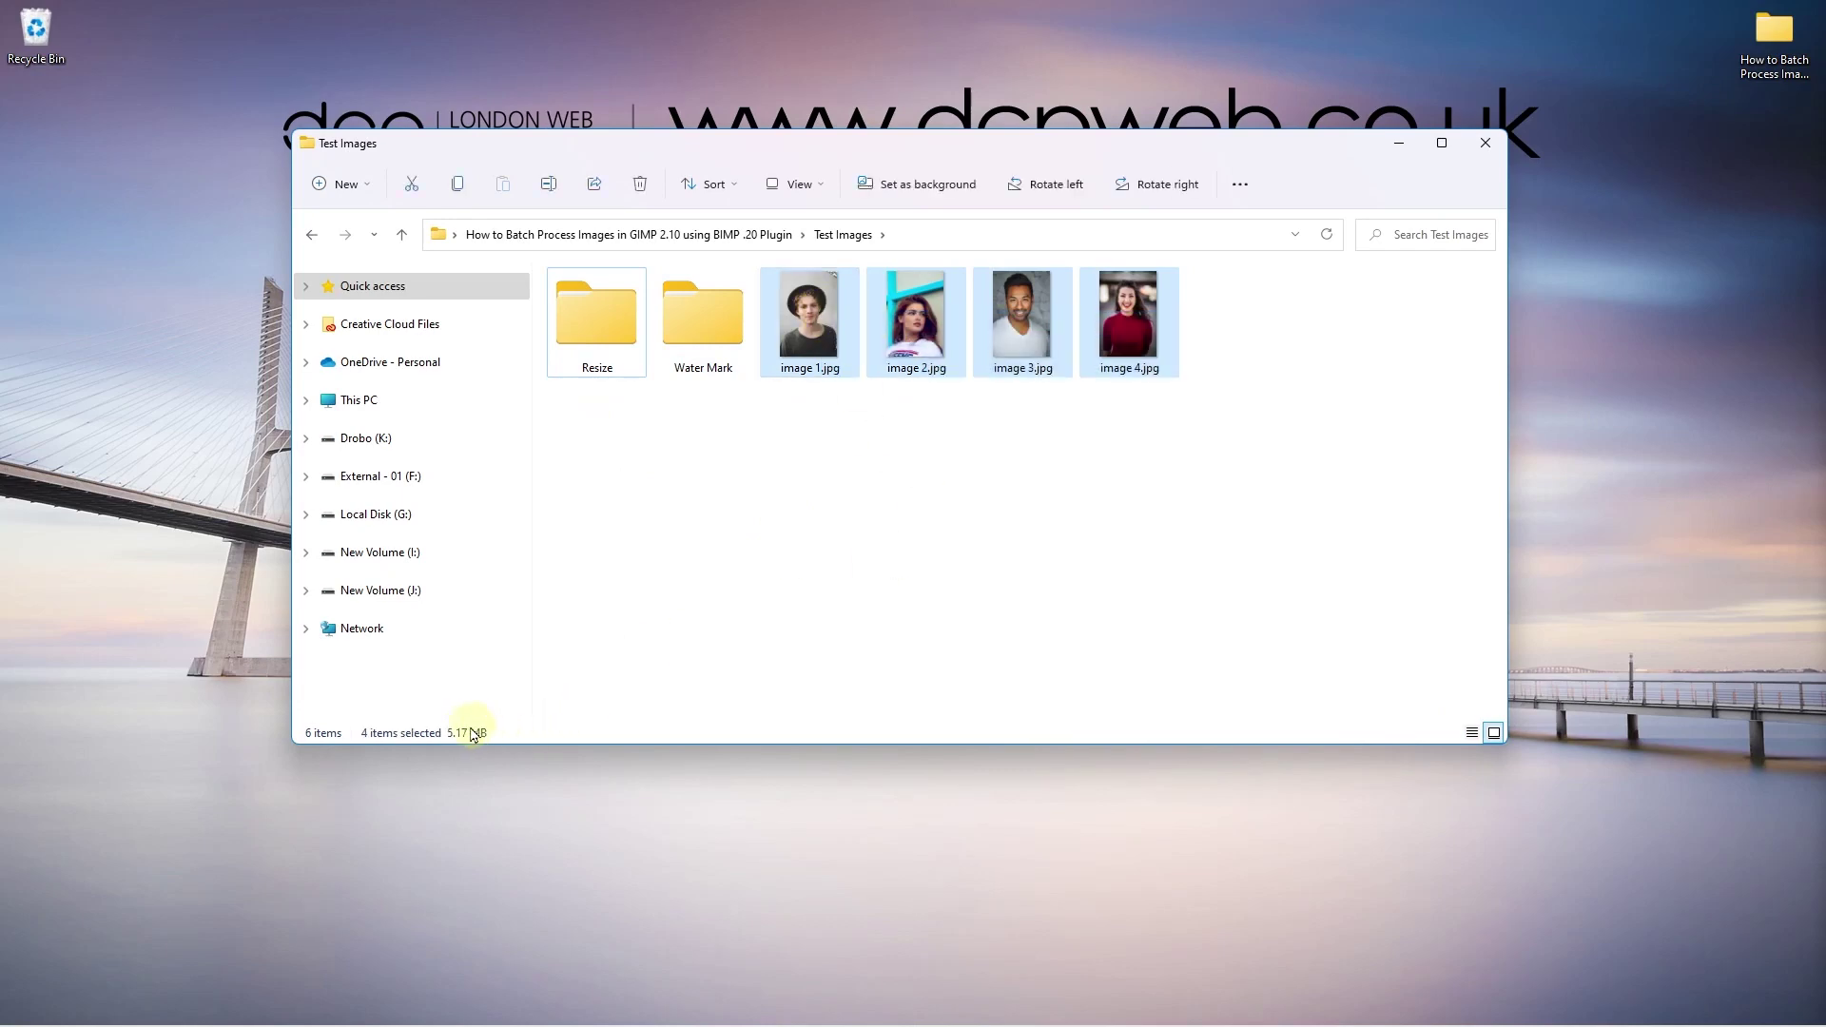
# - In the Resize folder, select the four resized portraits to compare their 622 KB total, then select image 1.jpg
pyautogui.doubleClick(585, 354)
pyautogui.moveTo(1023, 465); pyautogui.dragTo(573, 328)
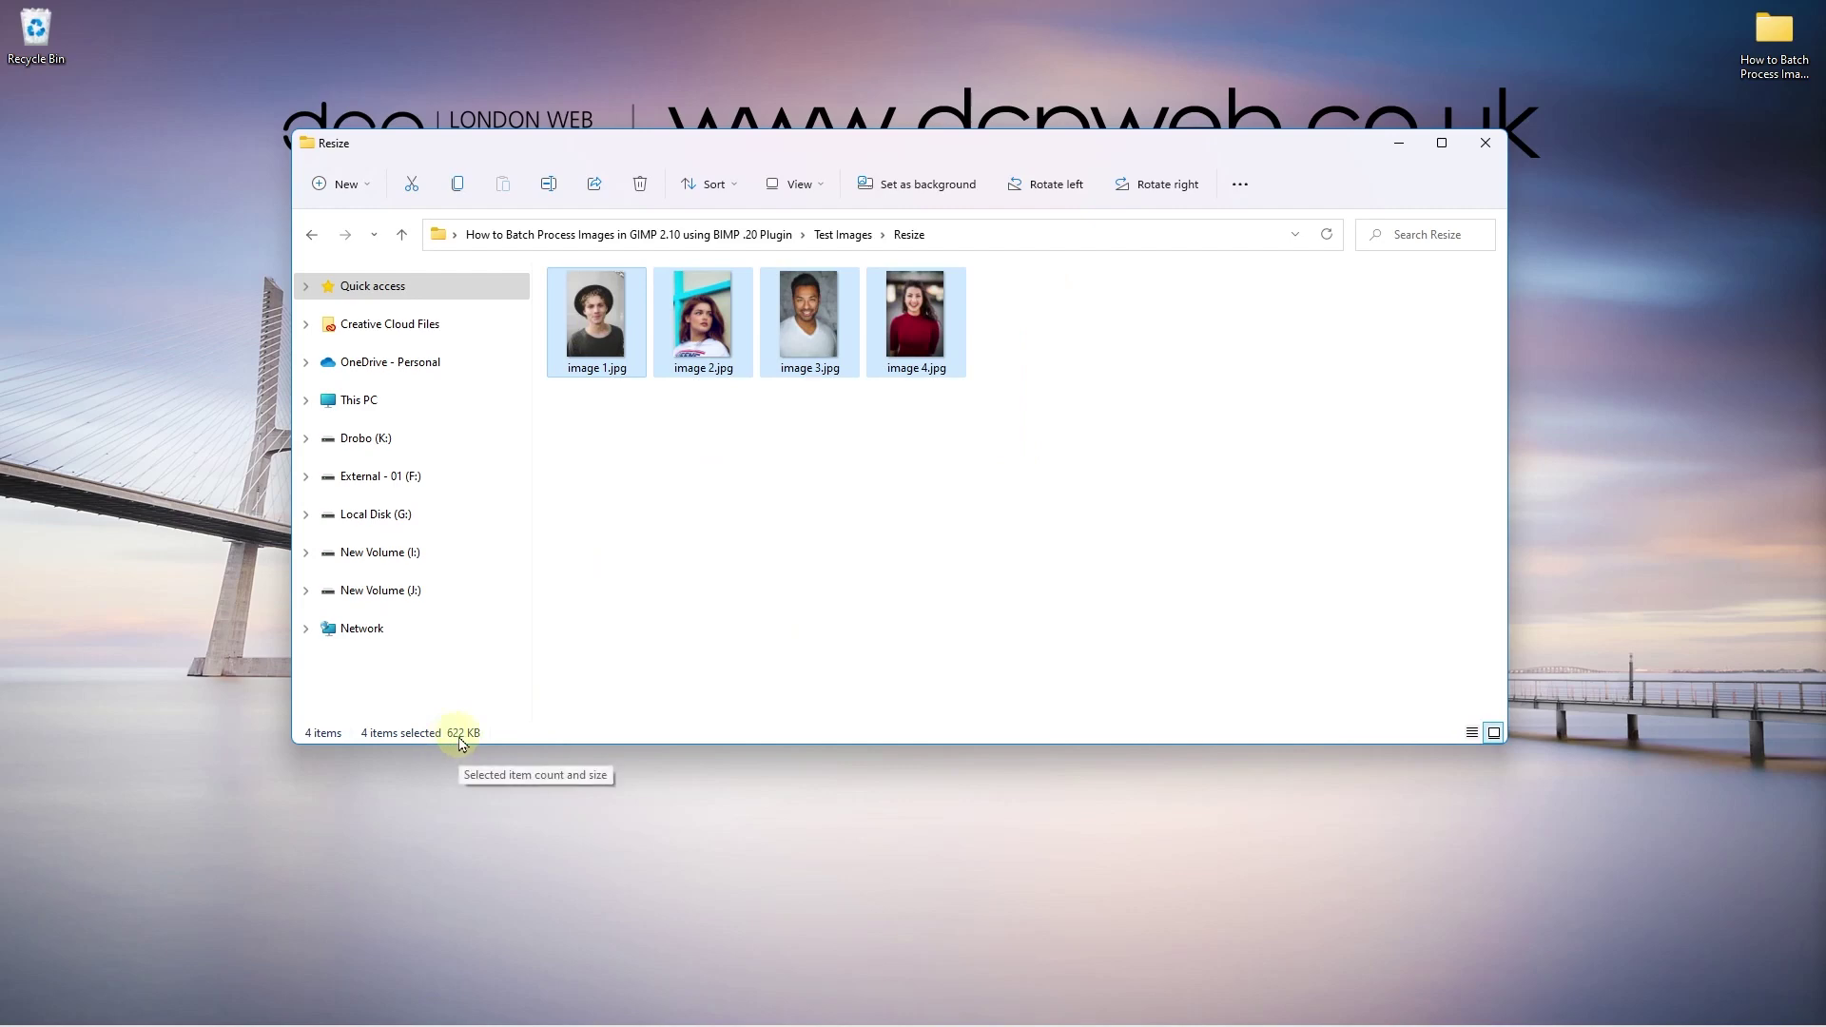
pyautogui.click(802, 539)
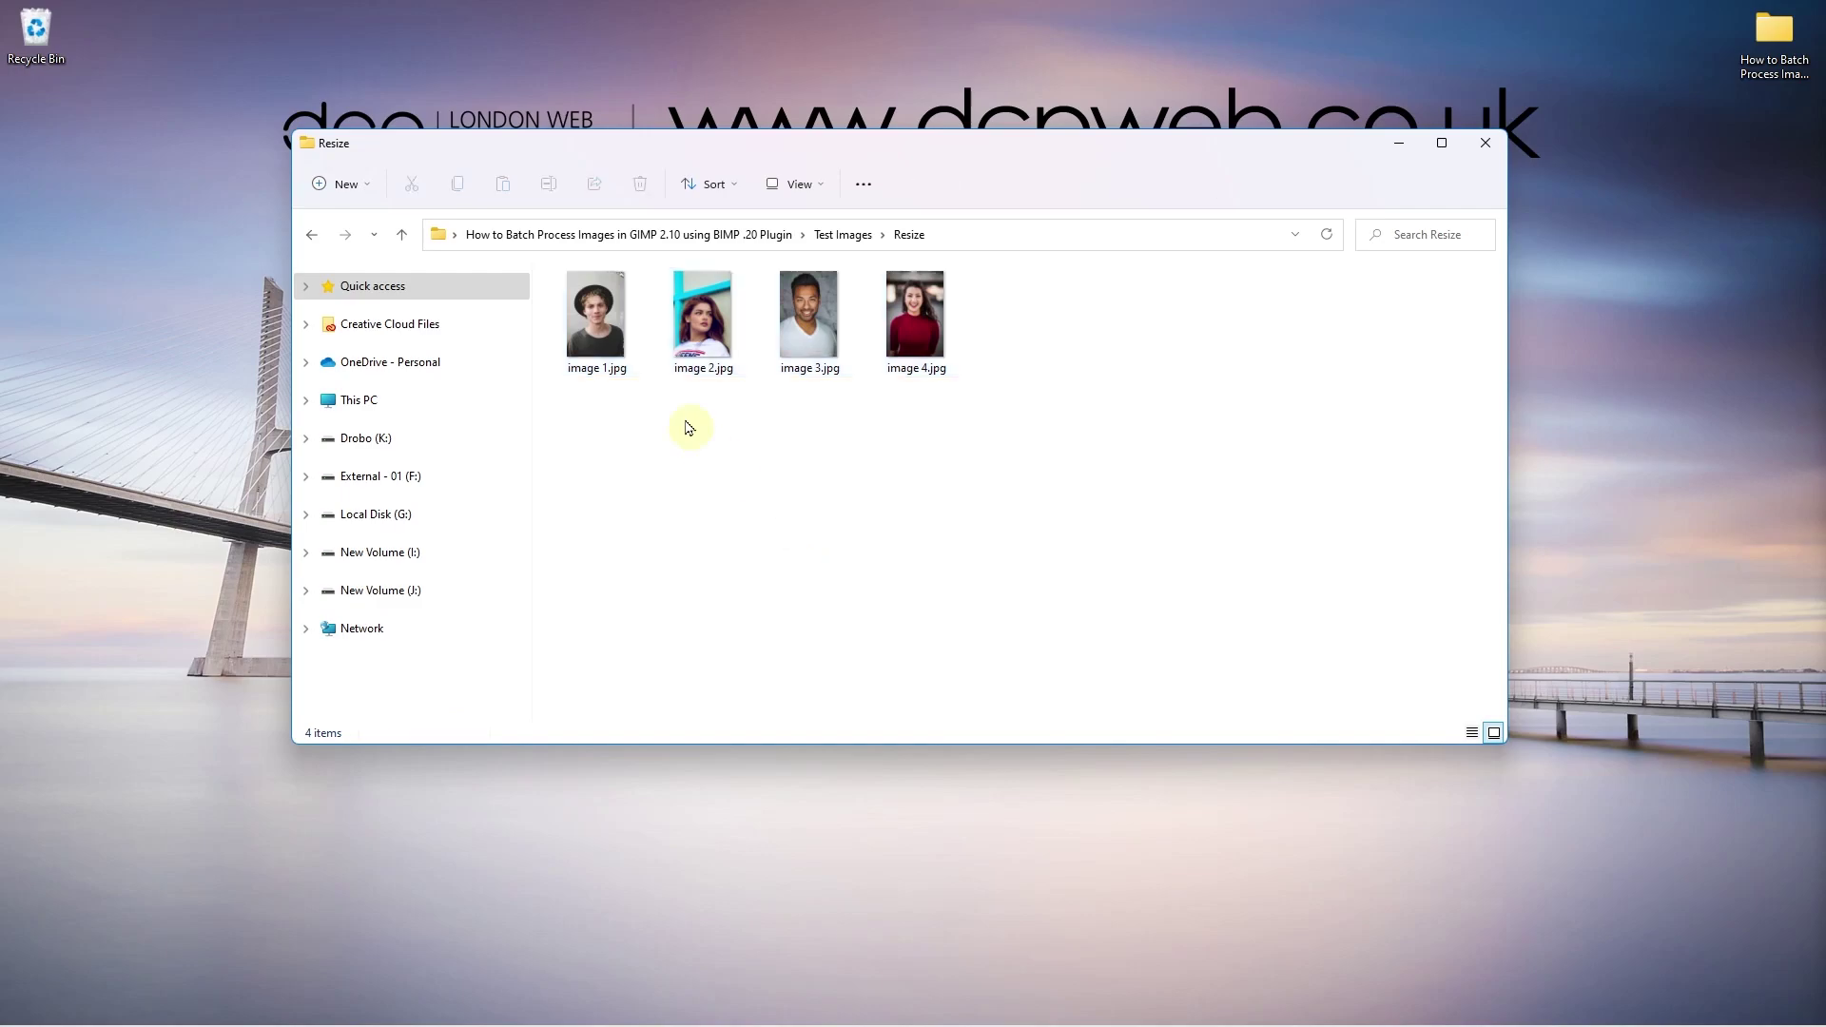
# - View the resized image 1.jpg in Photos
pyautogui.doubleClick(597, 319)
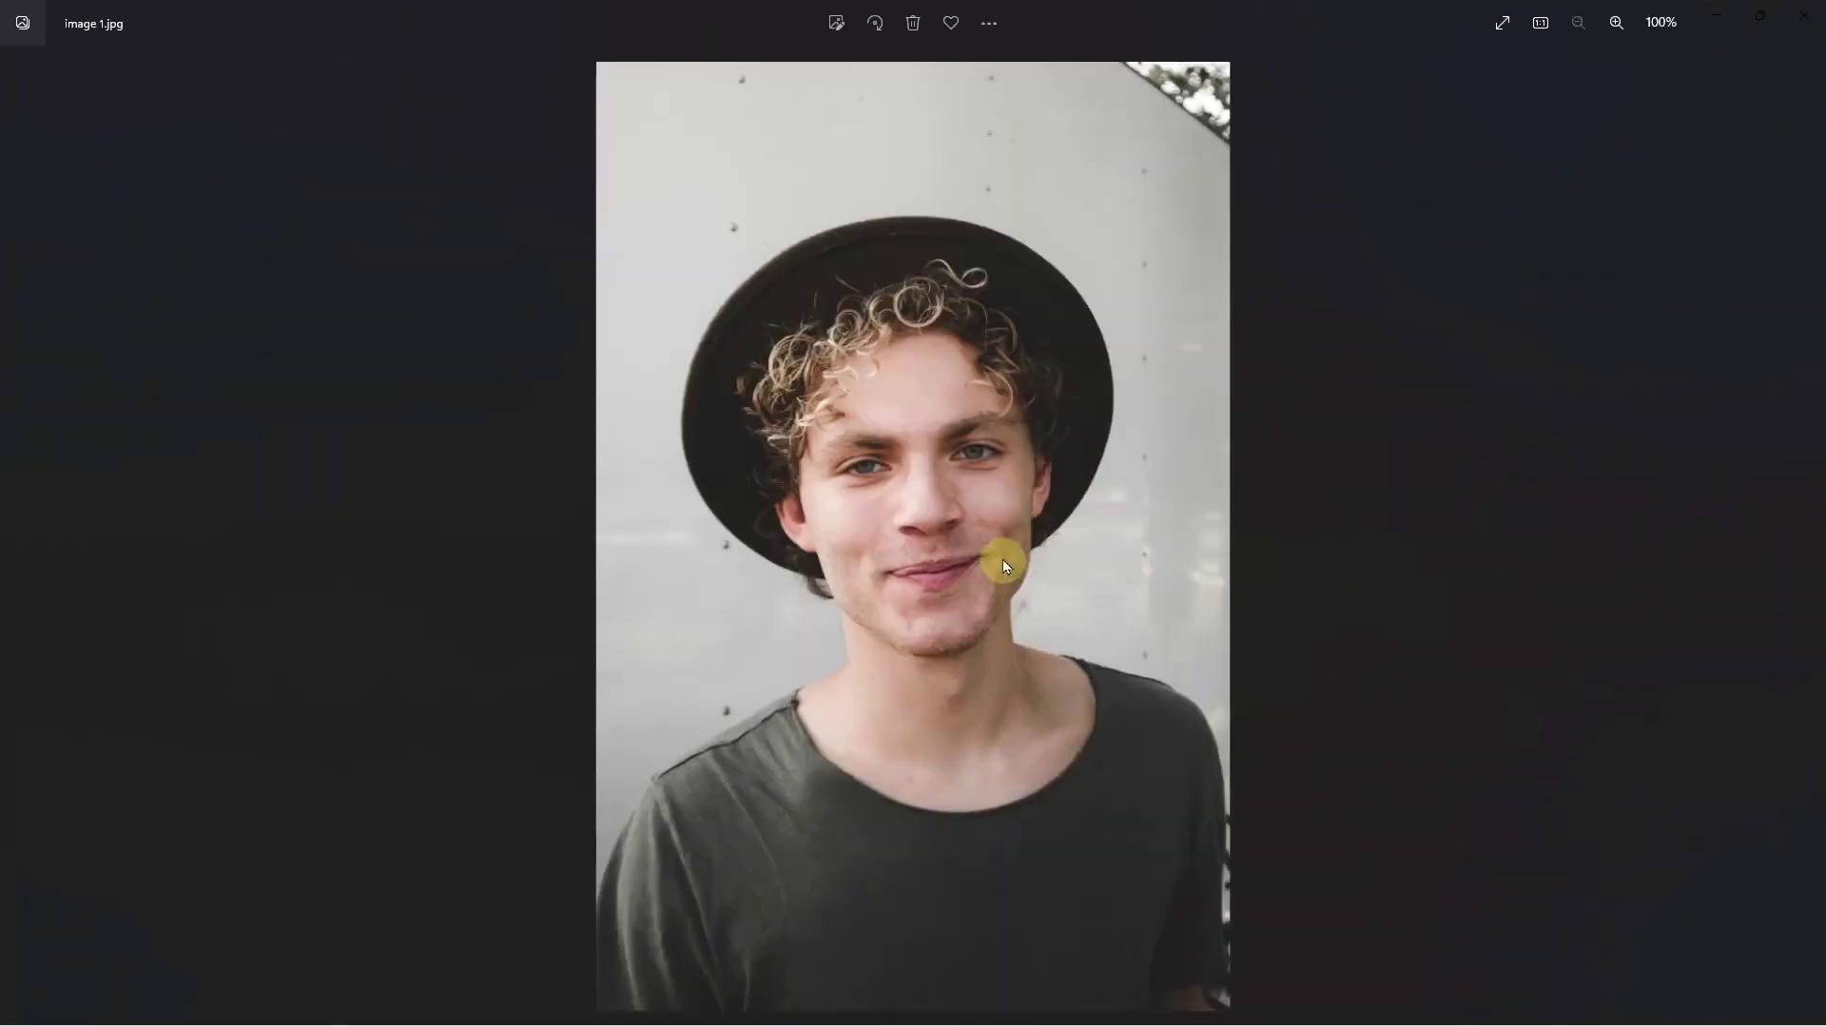
pyautogui.scroll(5, 959, 567)
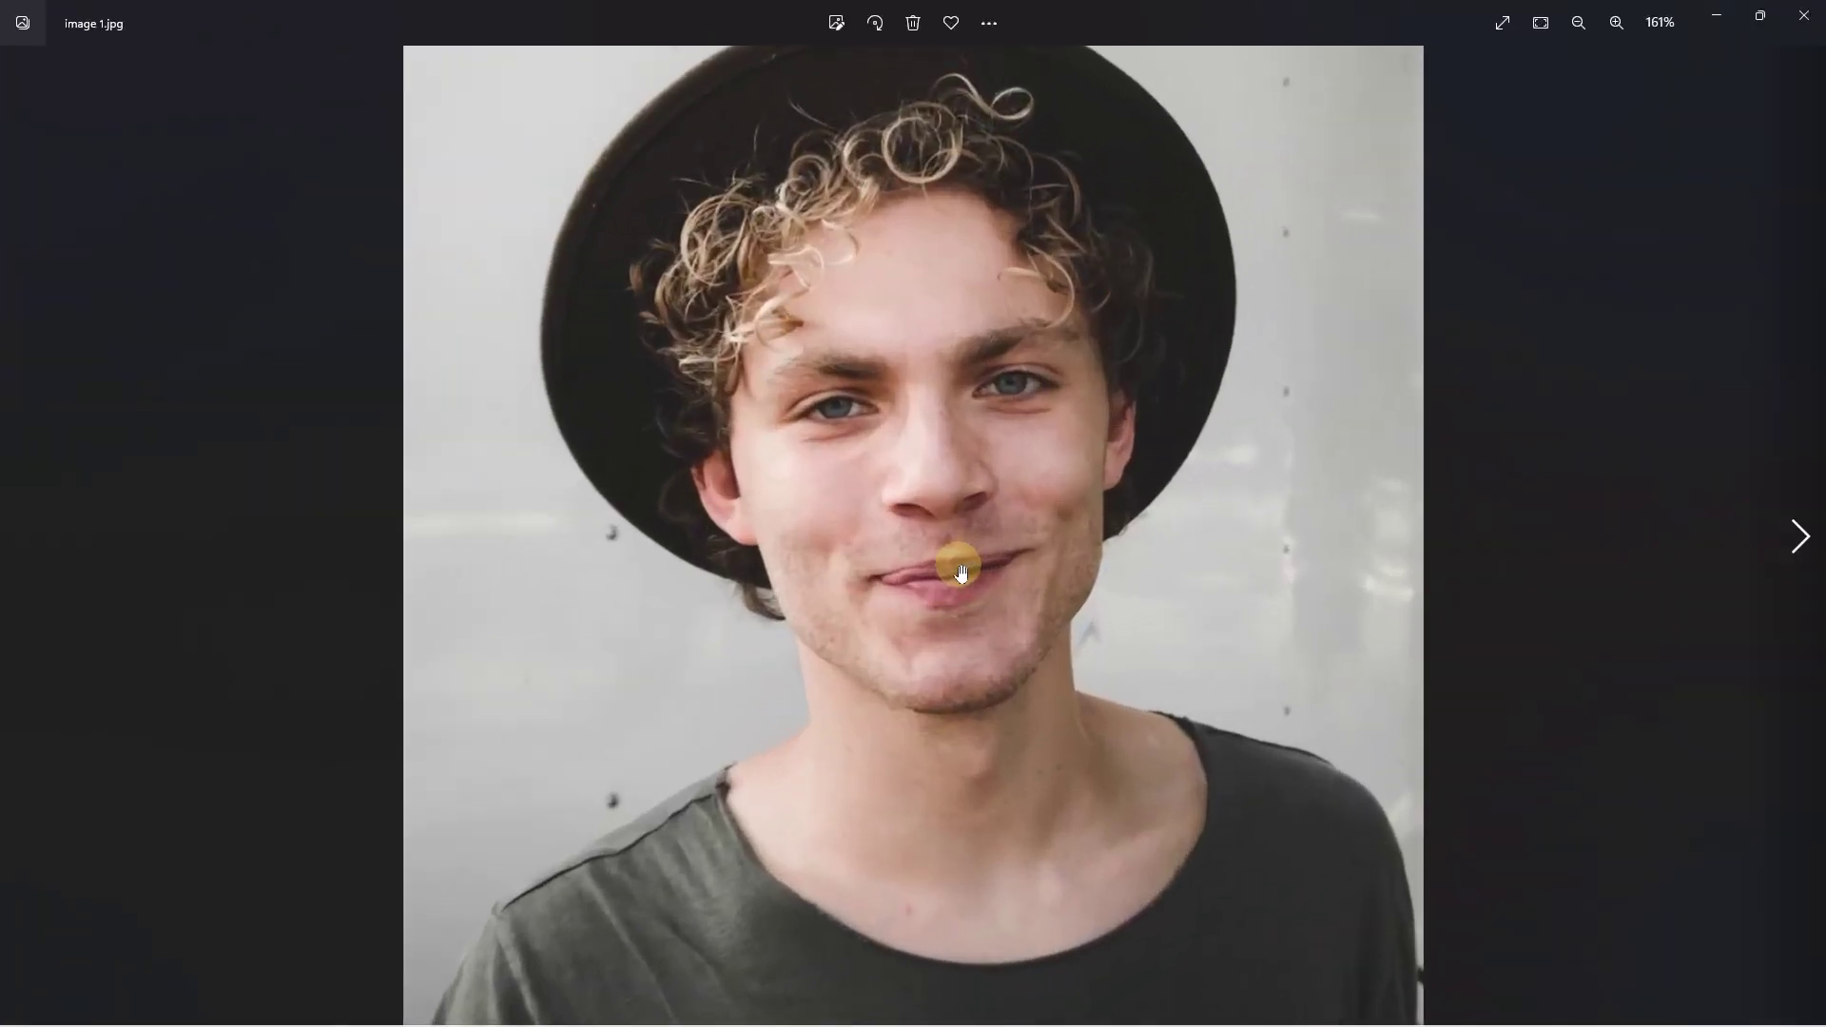
pyautogui.scroll(-3, 959, 567)
pyautogui.scroll(3, 869, 570)
pyautogui.scroll(-4, 869, 571)
# - Step forward through images 2.jpg, 3.jpg and 4.jpg, then back to image 1.jpg
pyautogui.click(1794, 534)
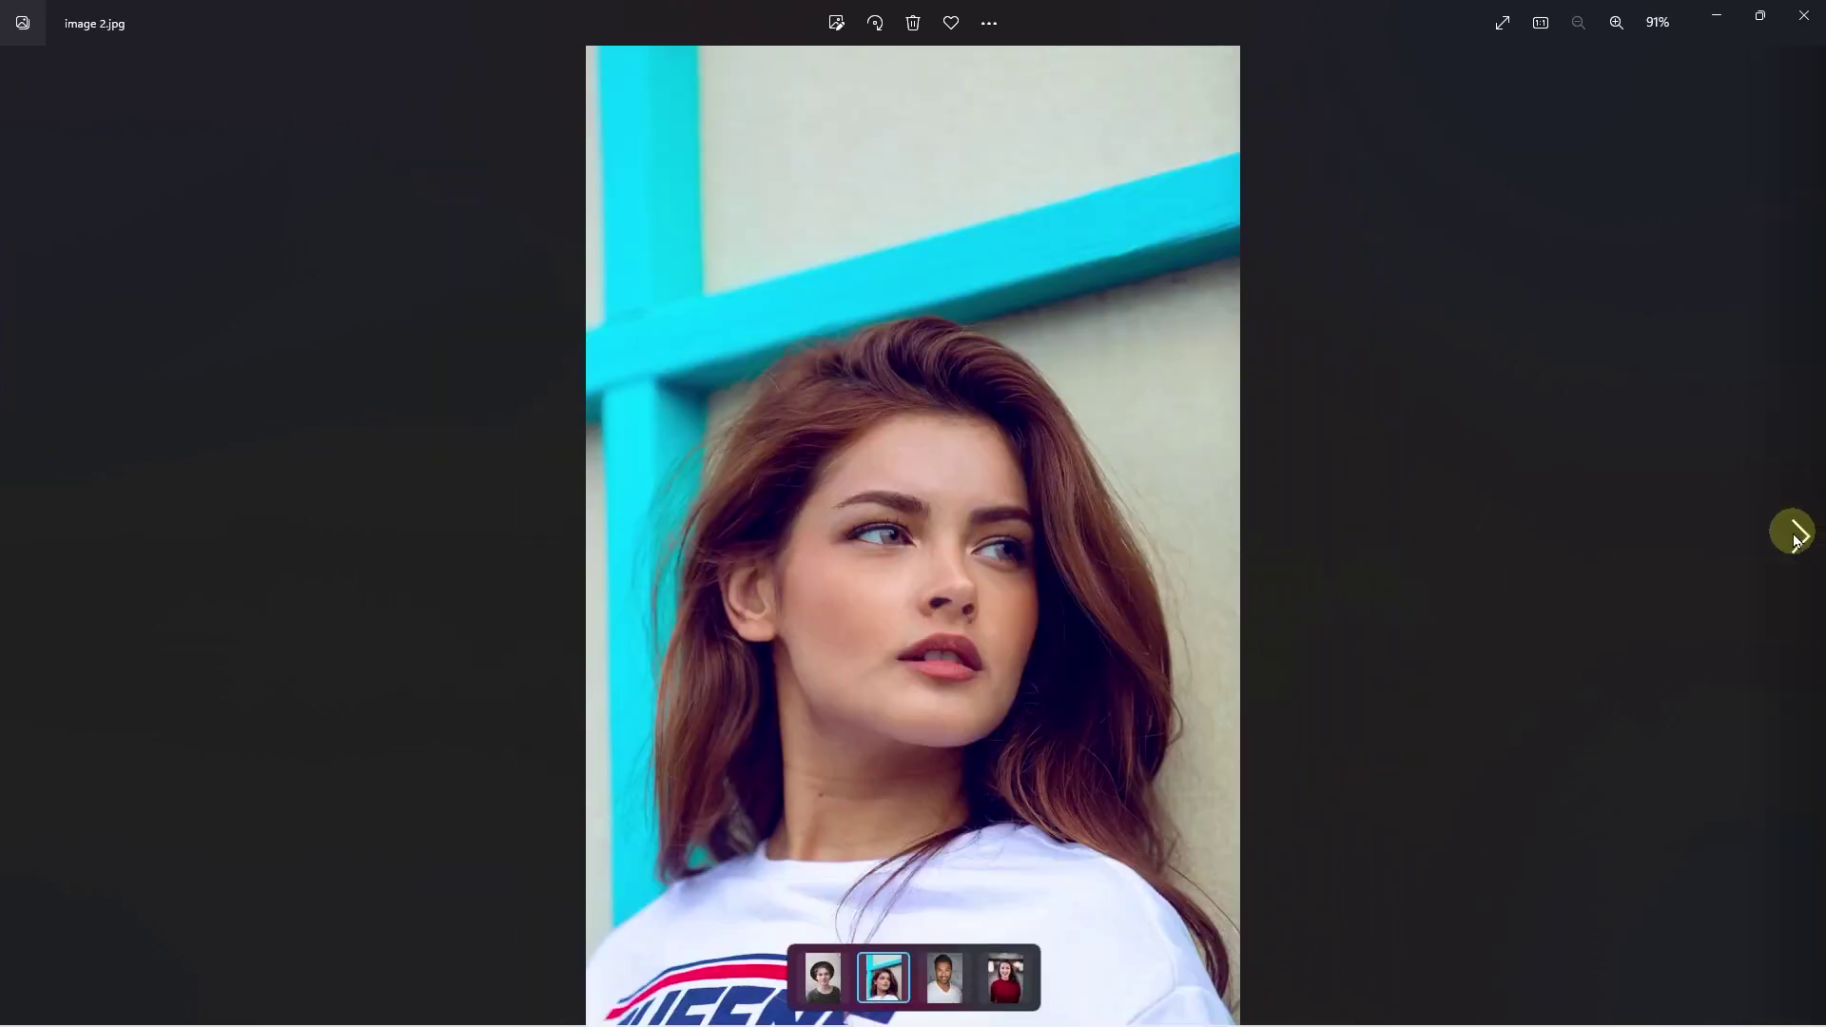
pyautogui.click(1794, 535)
pyautogui.click(1793, 535)
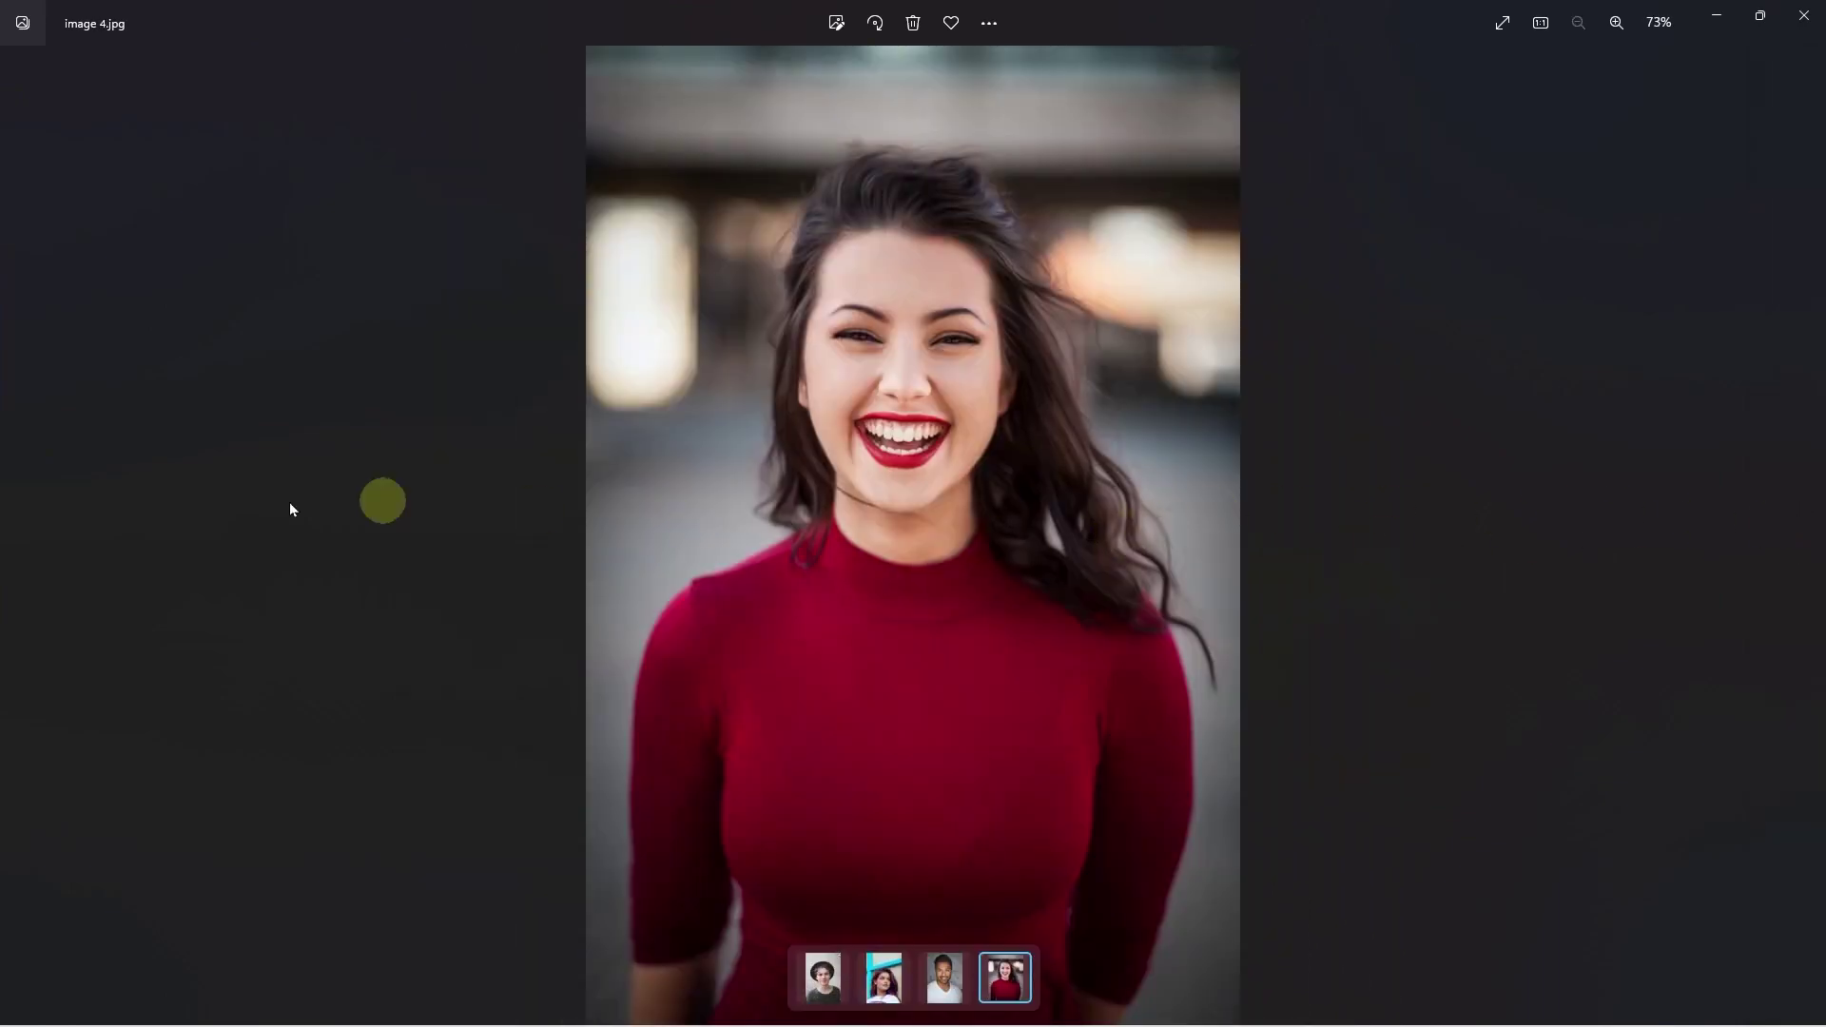
pyautogui.click(27, 534)
pyautogui.click(26, 534)
pyautogui.click(27, 534)
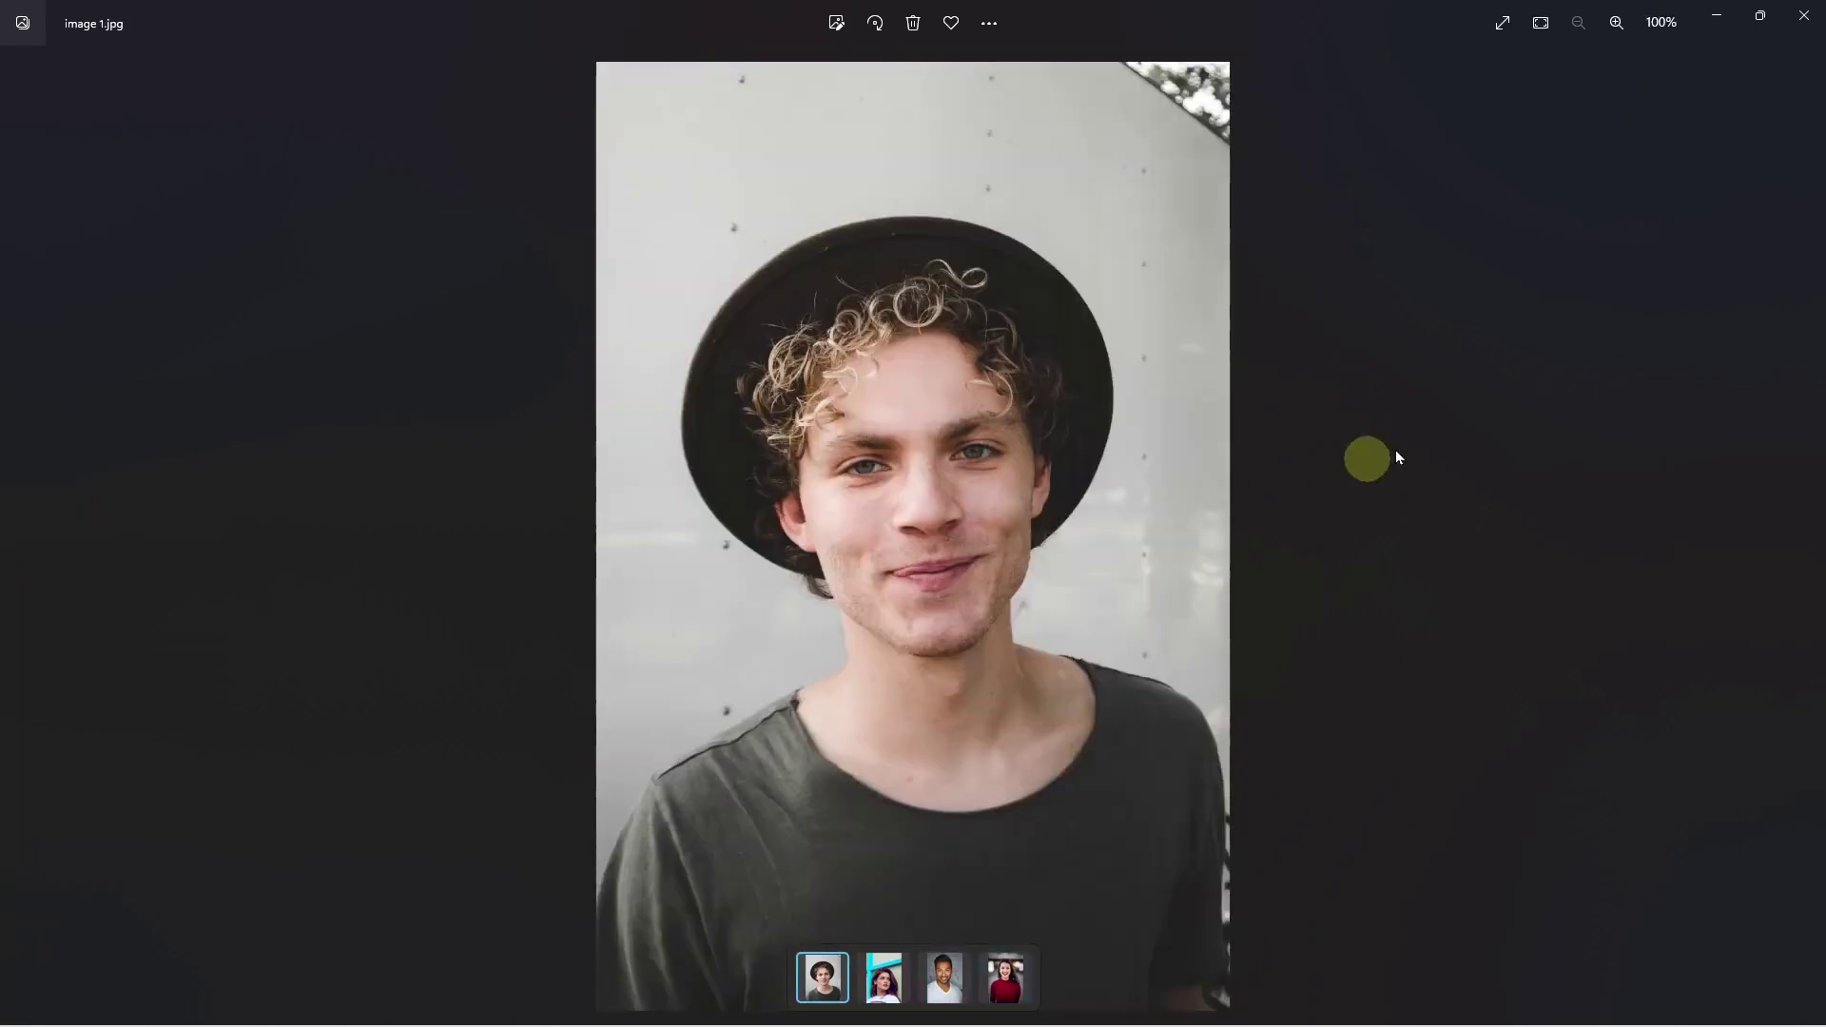
pyautogui.click(1804, 15)
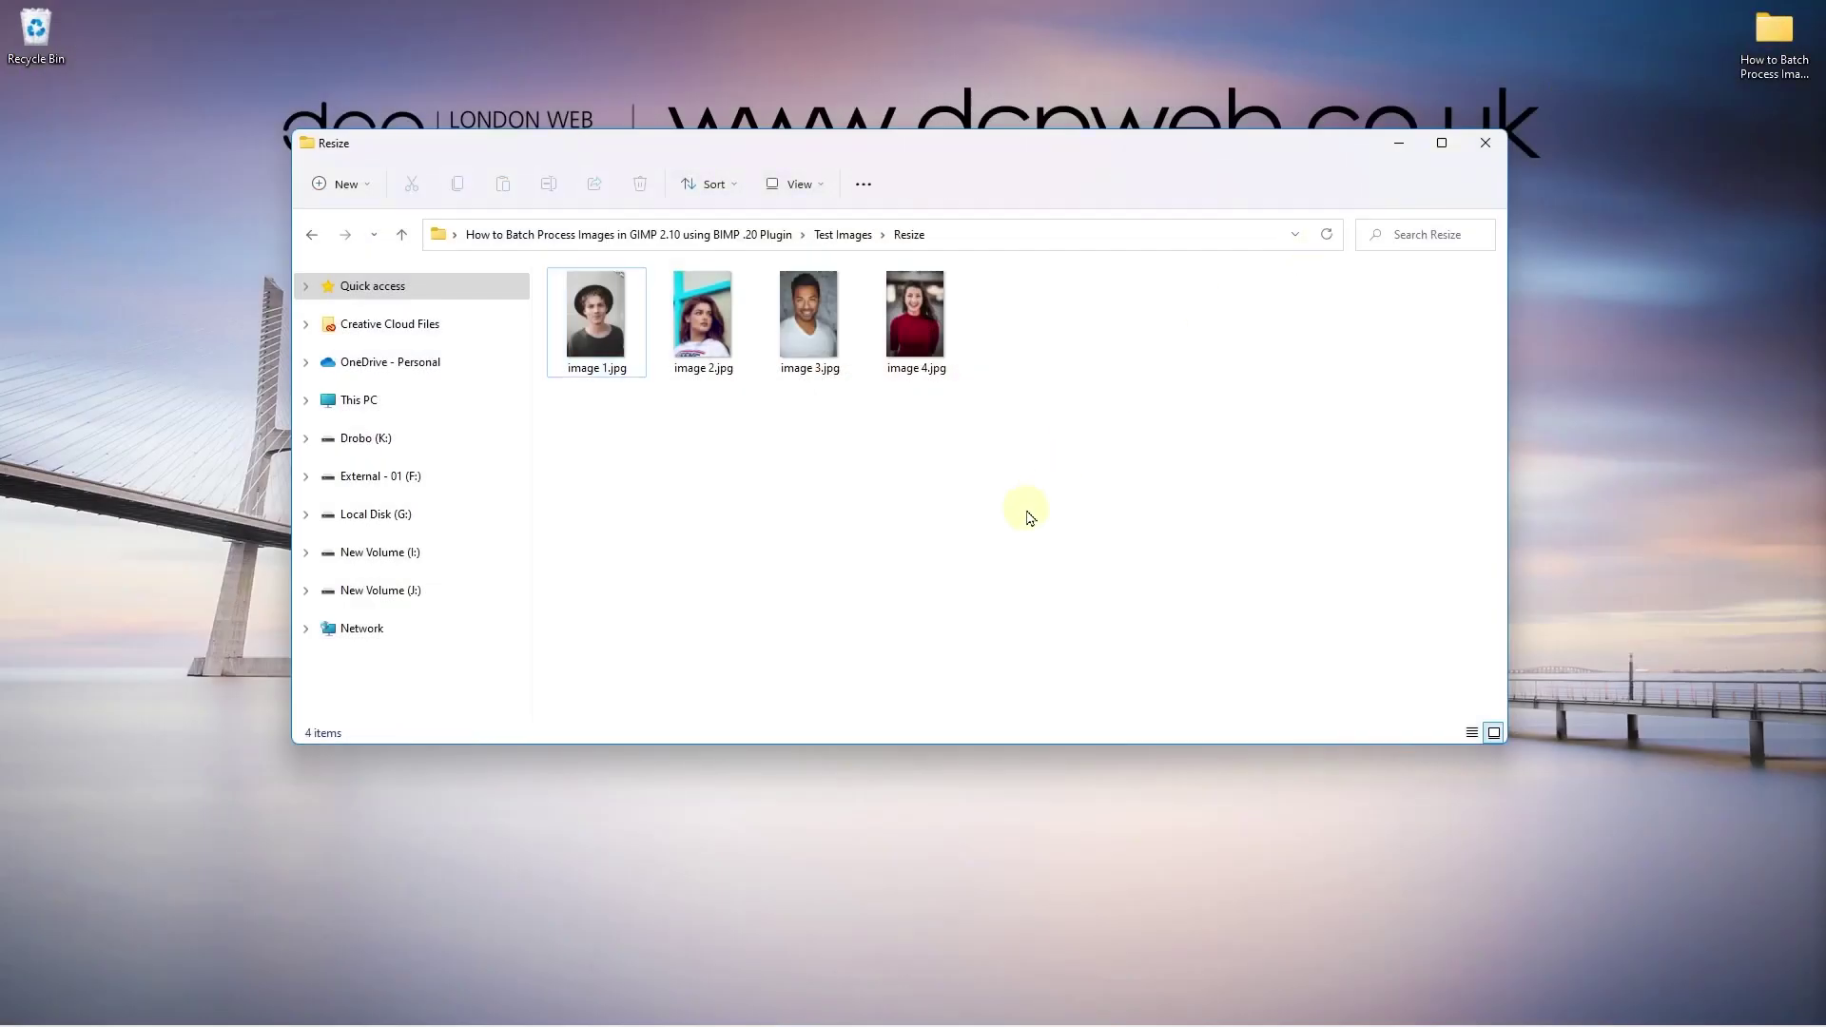
pyautogui.click(312, 238)
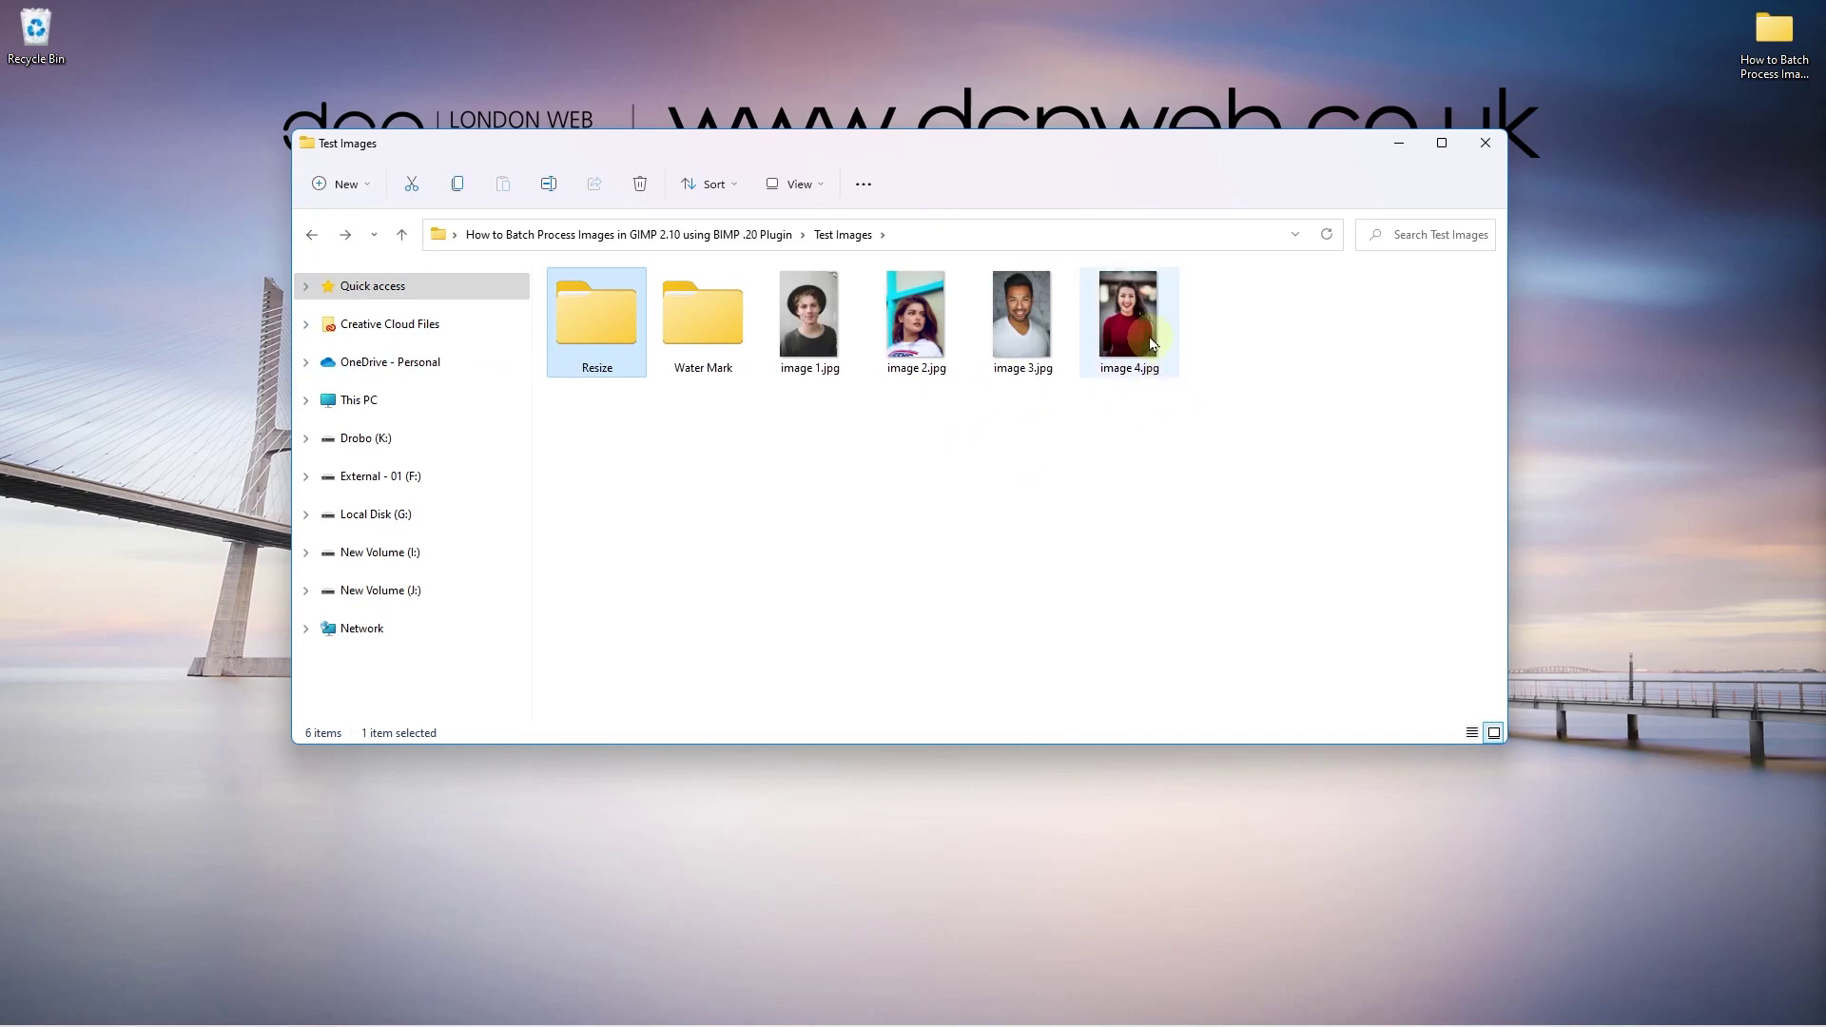
pyautogui.click(1128, 323)
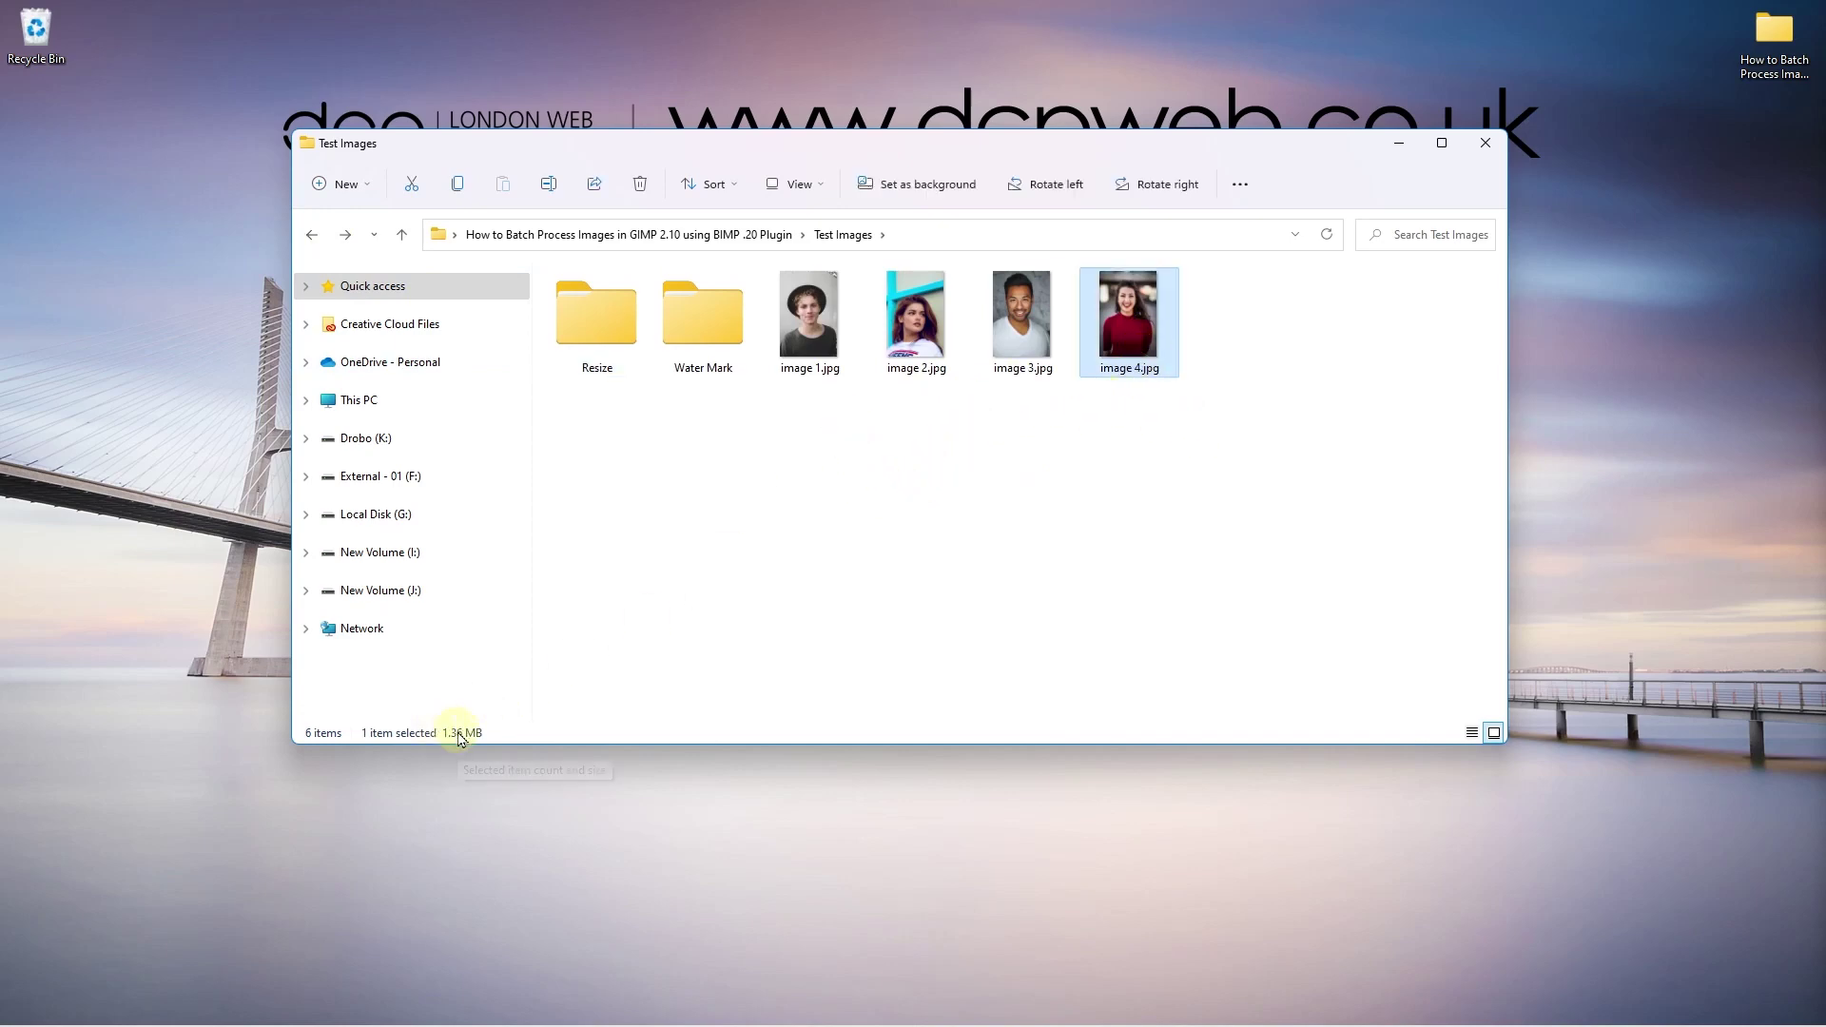
pyautogui.doubleClick(605, 324)
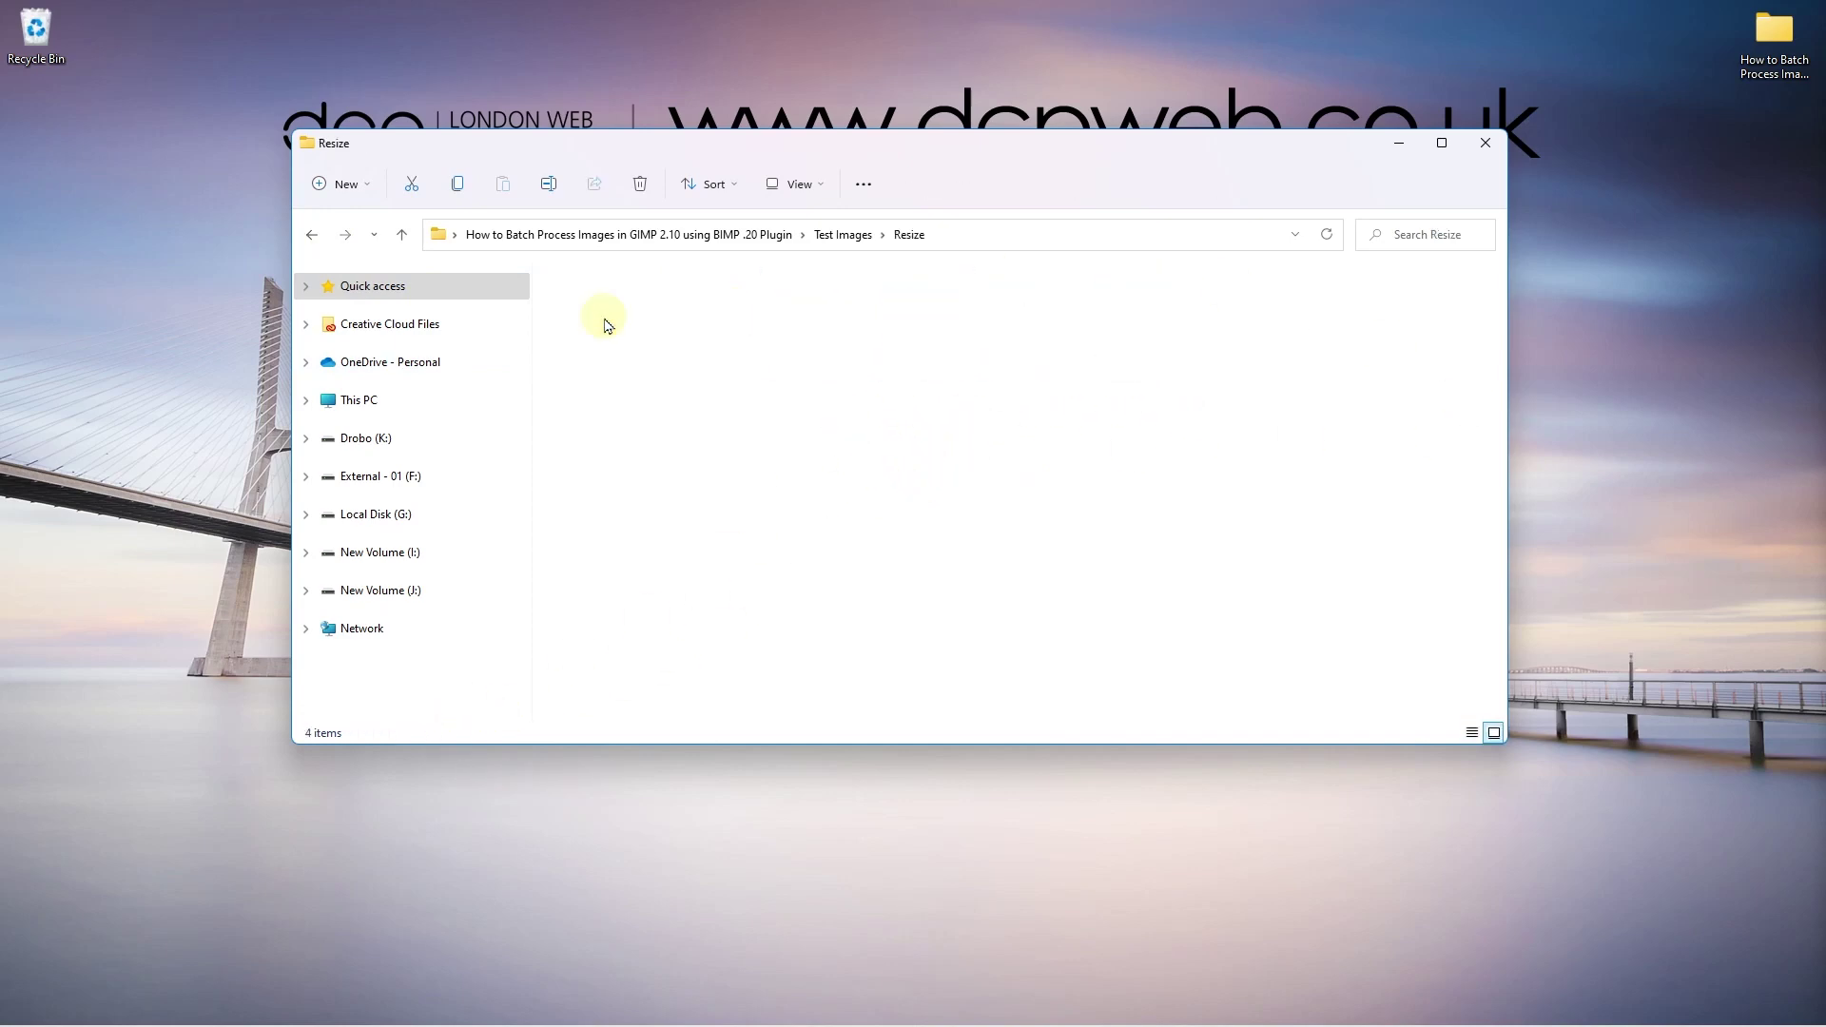
pyautogui.moveTo(1013, 451); pyautogui.dragTo(601, 316)
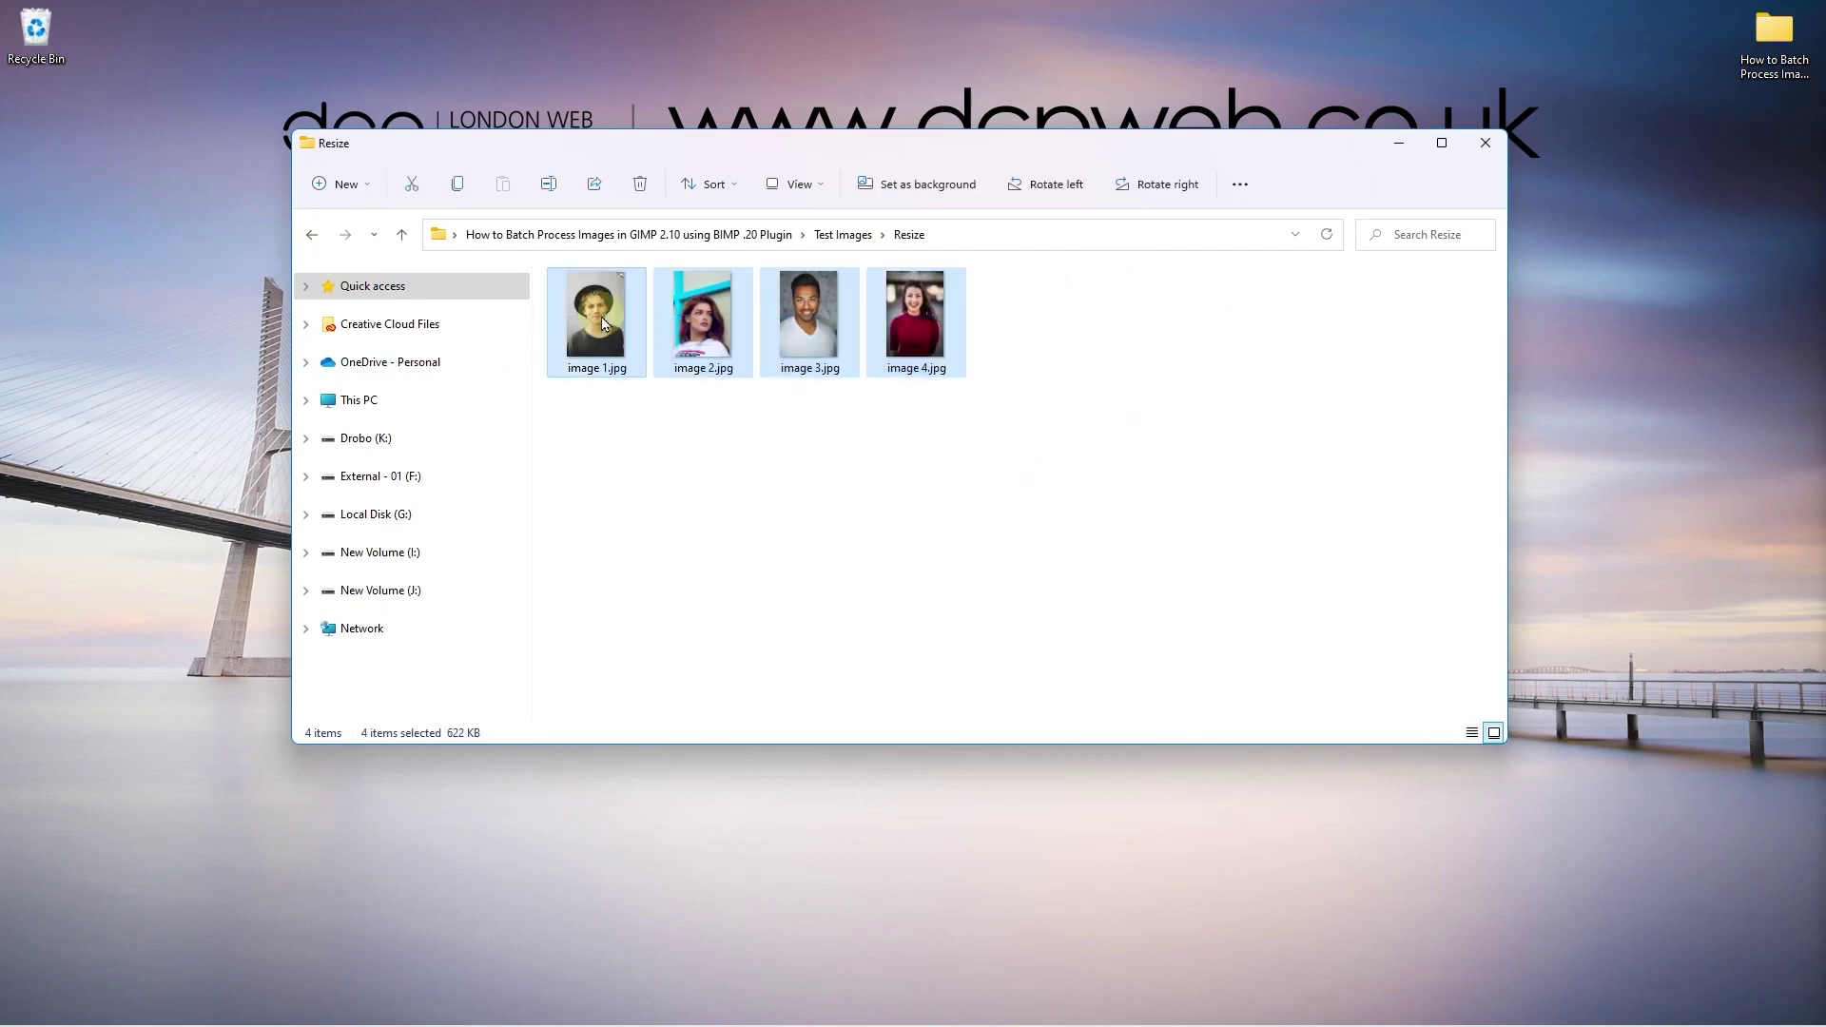